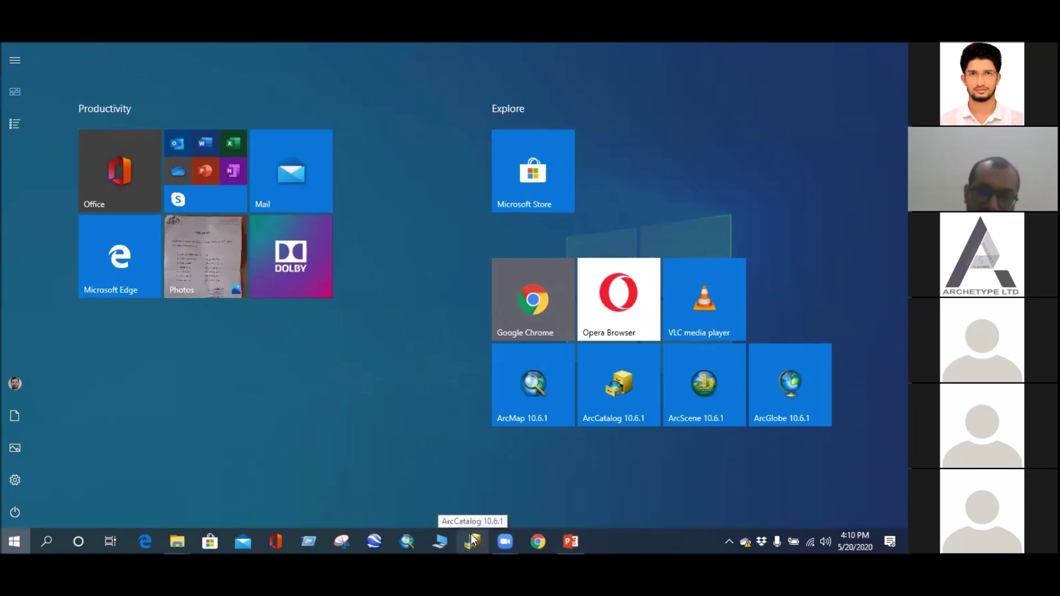
# Switch to ArcCatalog and disconnect the existing GIS Training folder from Folder Connections
pyautogui.moveTo(439, 540)
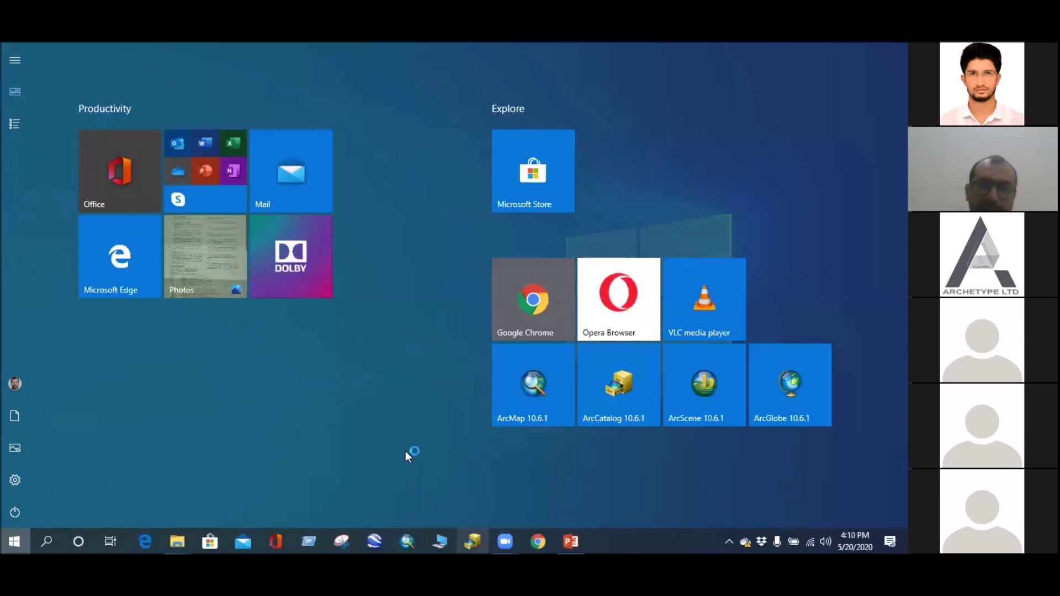
pyautogui.press('Escape')
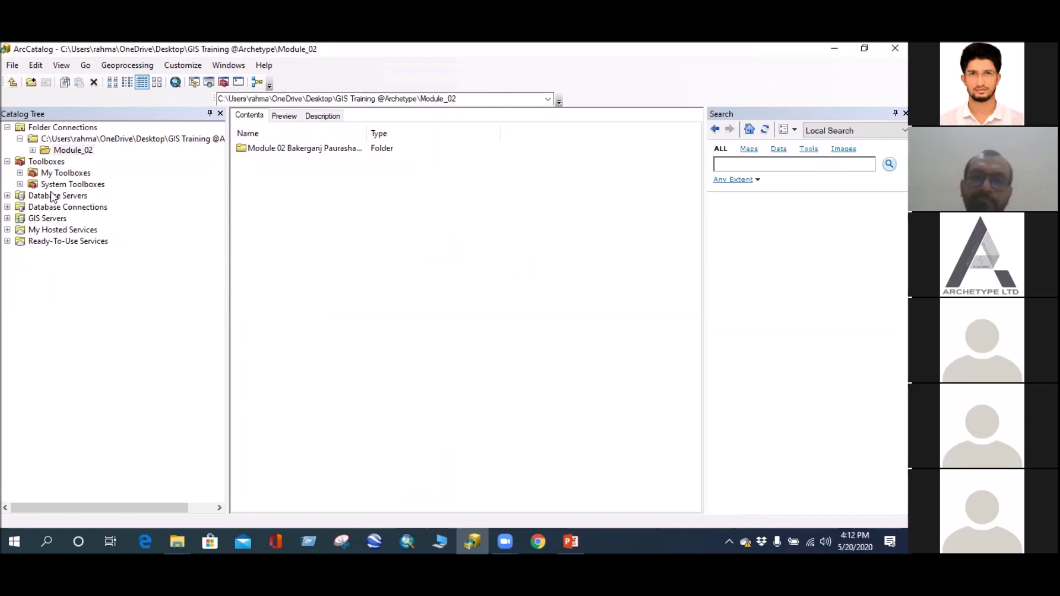
pyautogui.rightClick(58, 139)
pyautogui.click(97, 193)
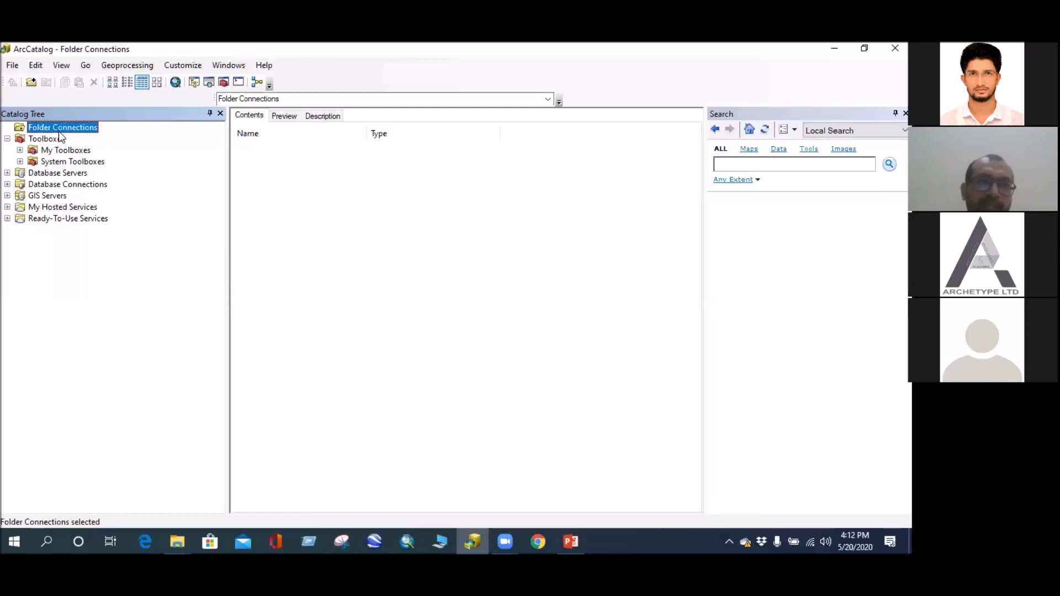
# Hide the Catalog Tree window and display it again
pyautogui.click(194, 80)
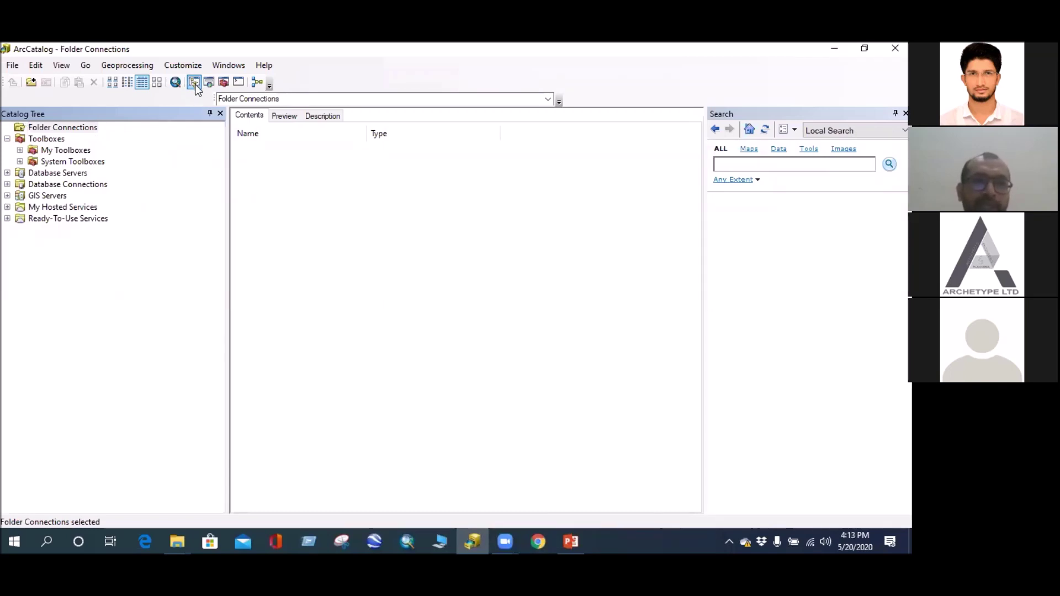
pyautogui.click(194, 84)
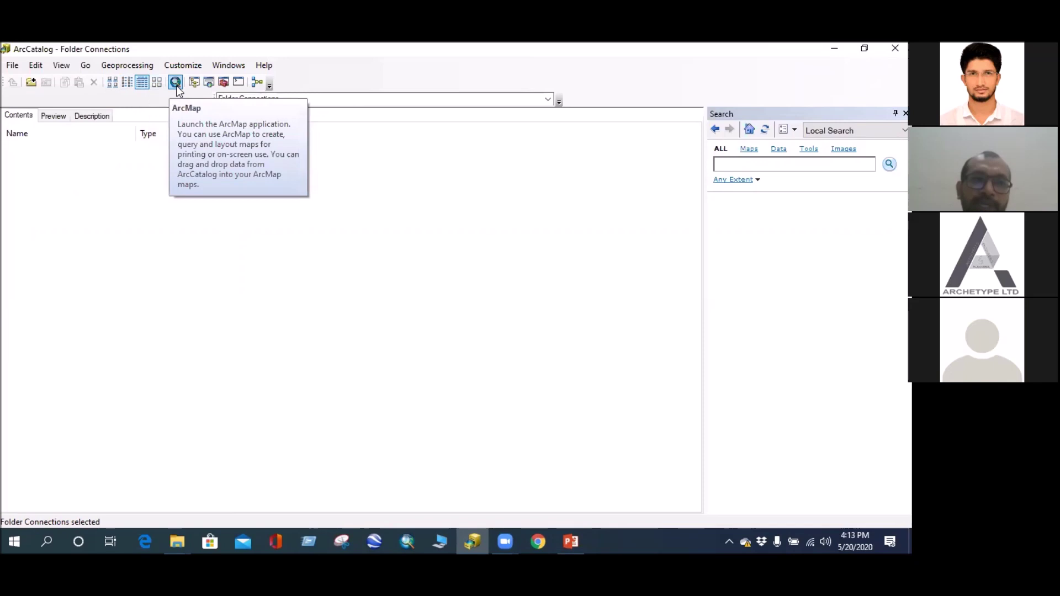
pyautogui.click(194, 82)
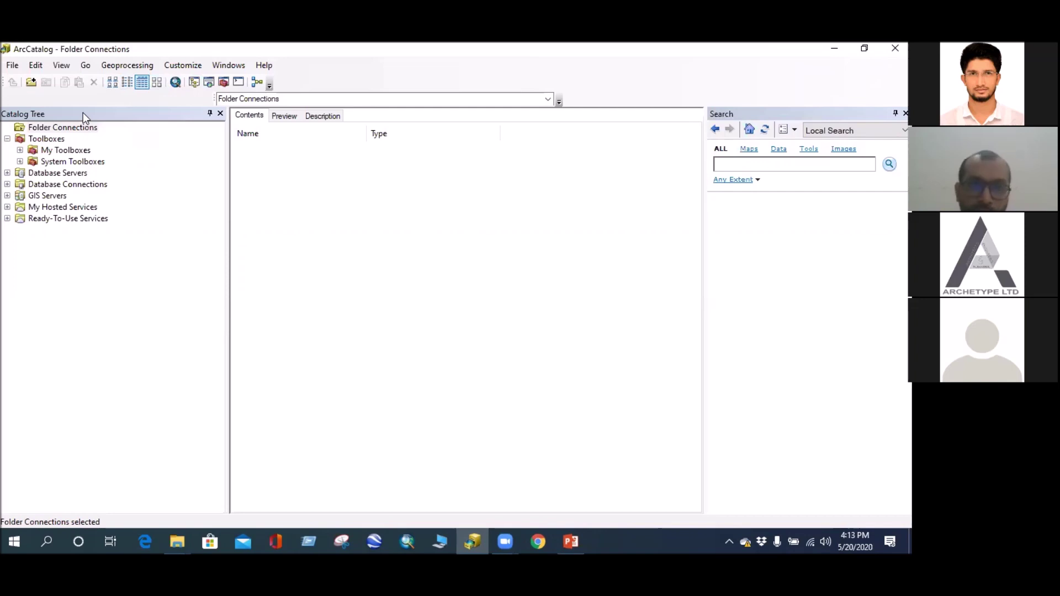
# Set the Catalog Tree to auto-hide, pin it open again and make it narrower
pyautogui.click(209, 114)
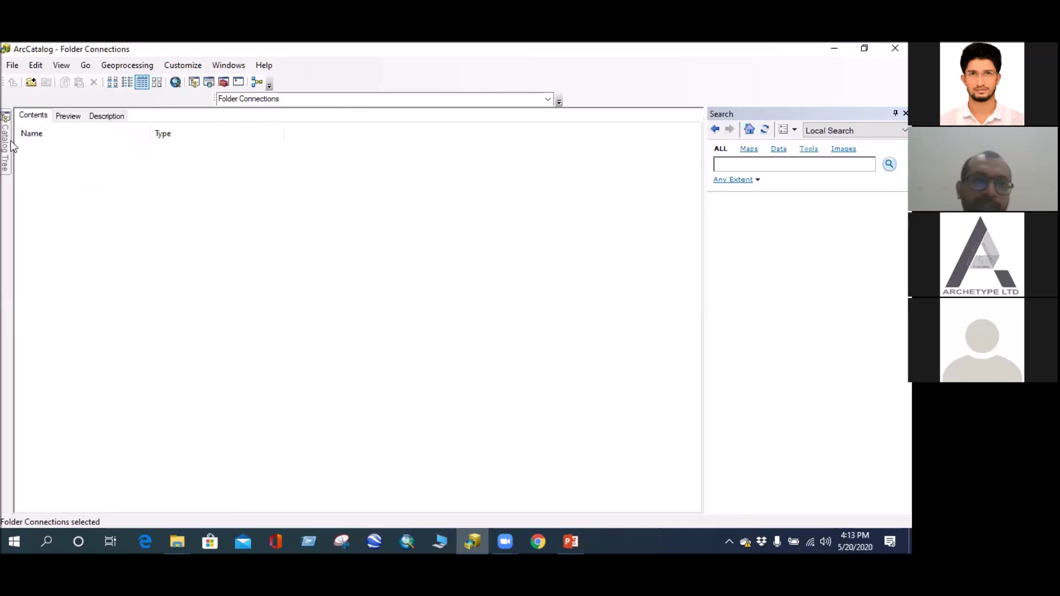
pyautogui.moveTo(7, 142)
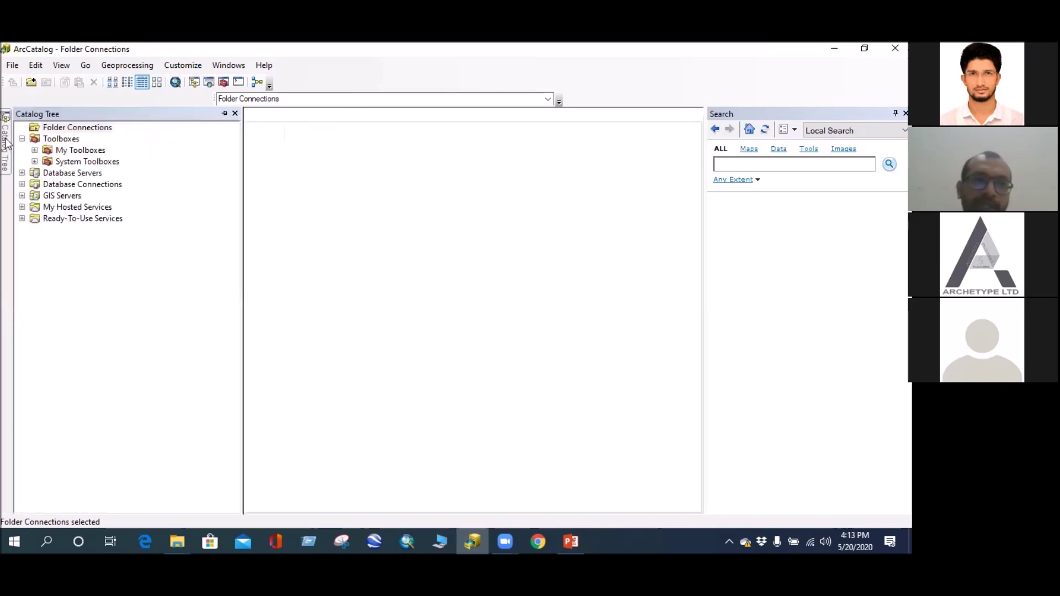
pyautogui.click(225, 114)
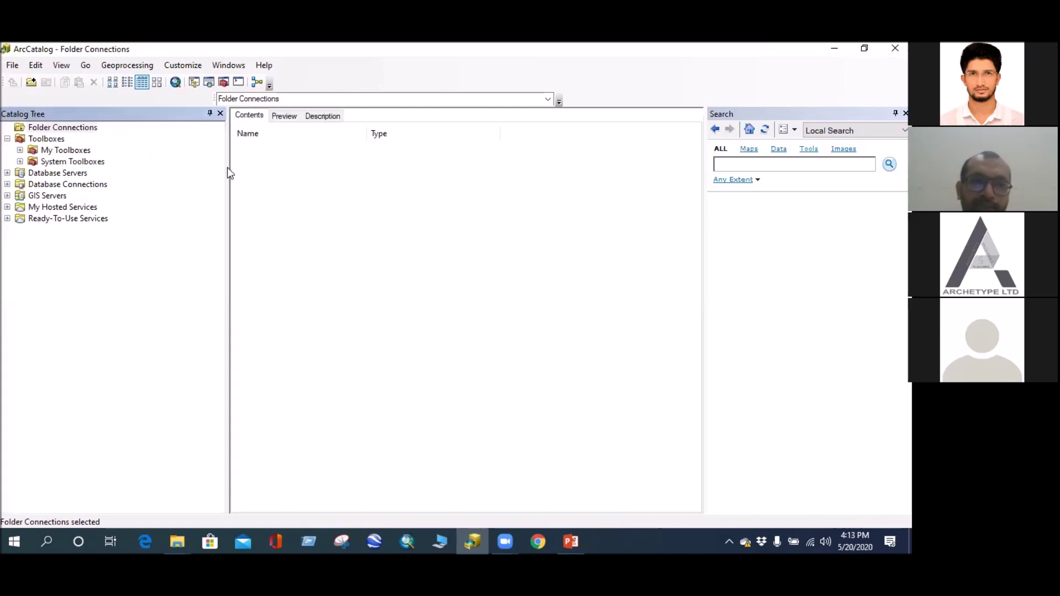
pyautogui.moveTo(230, 165); pyautogui.dragTo(160, 146)
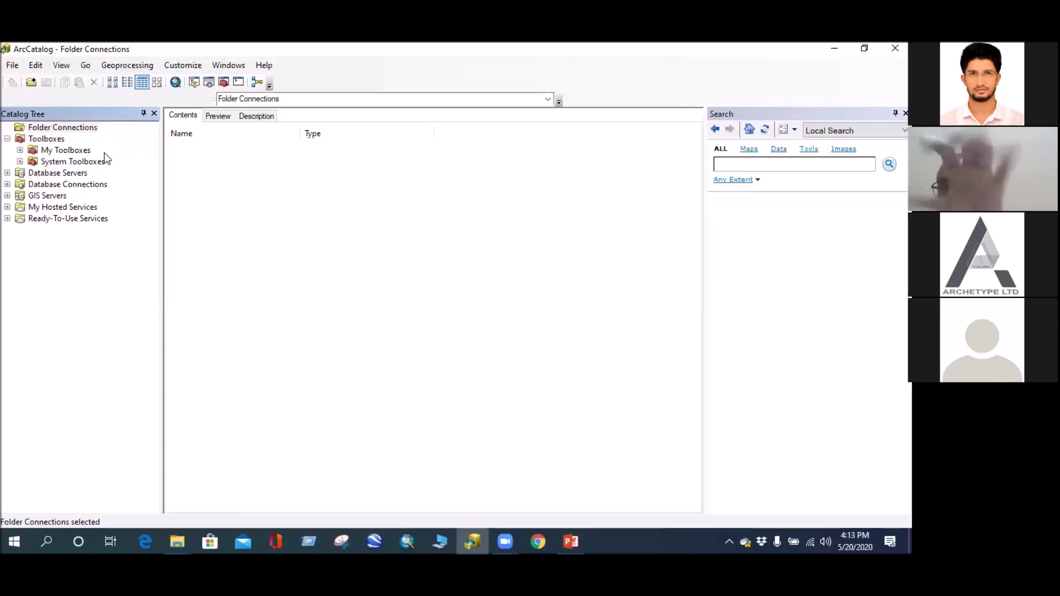
pyautogui.click(30, 82)
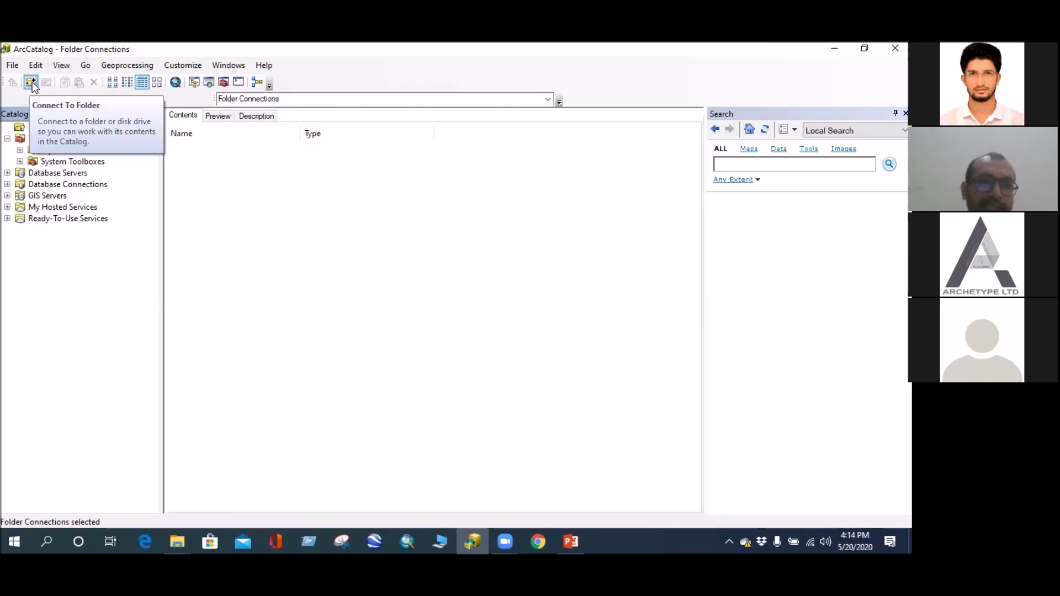
pyautogui.click(43, 128)
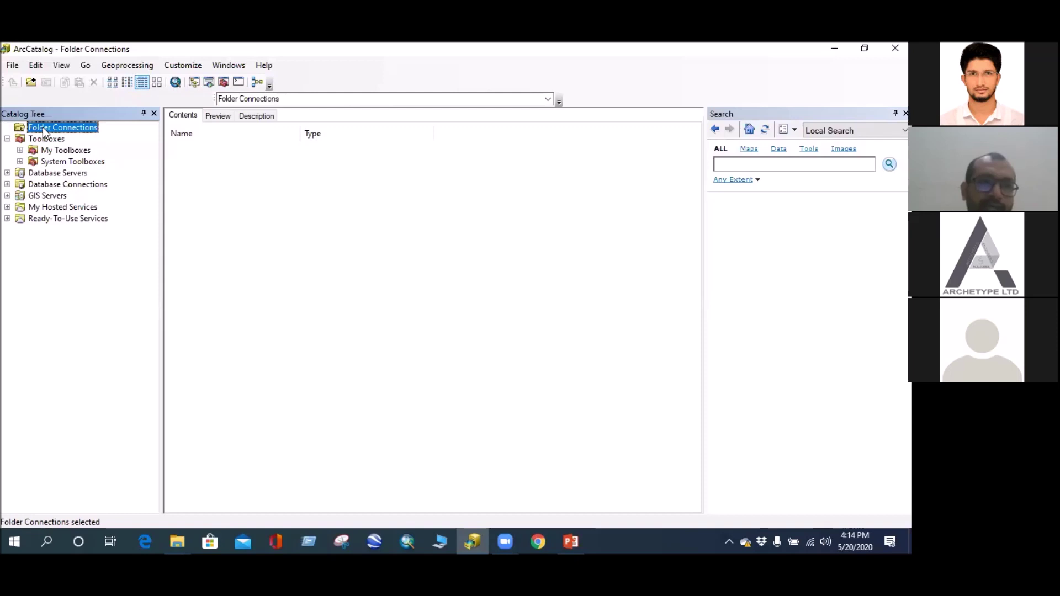
pyautogui.rightClick(45, 130)
pyautogui.click(72, 135)
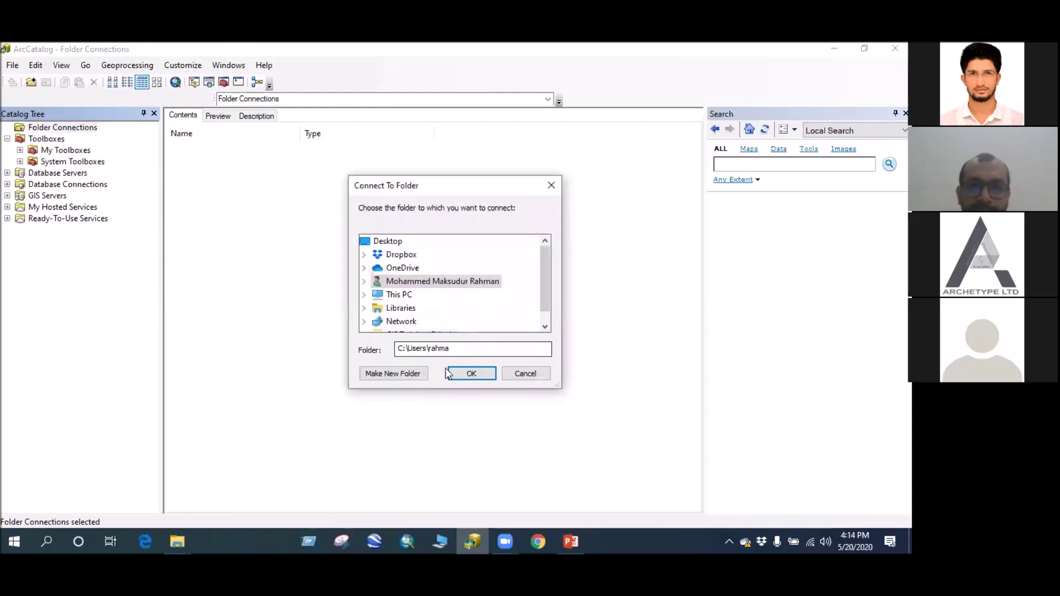
pyautogui.scroll(-1, 542, 264)
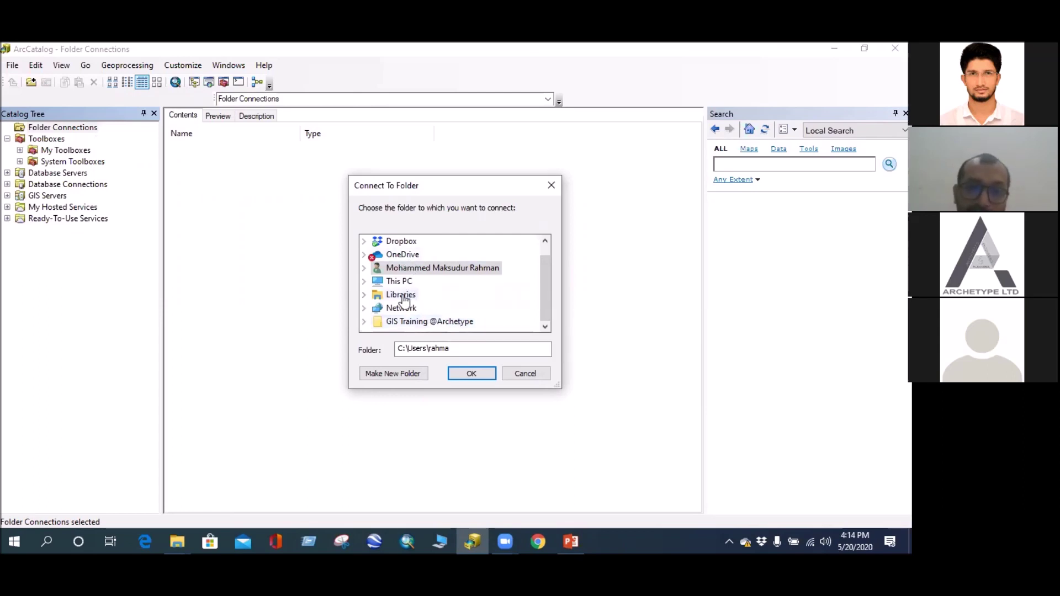
pyautogui.click(393, 281)
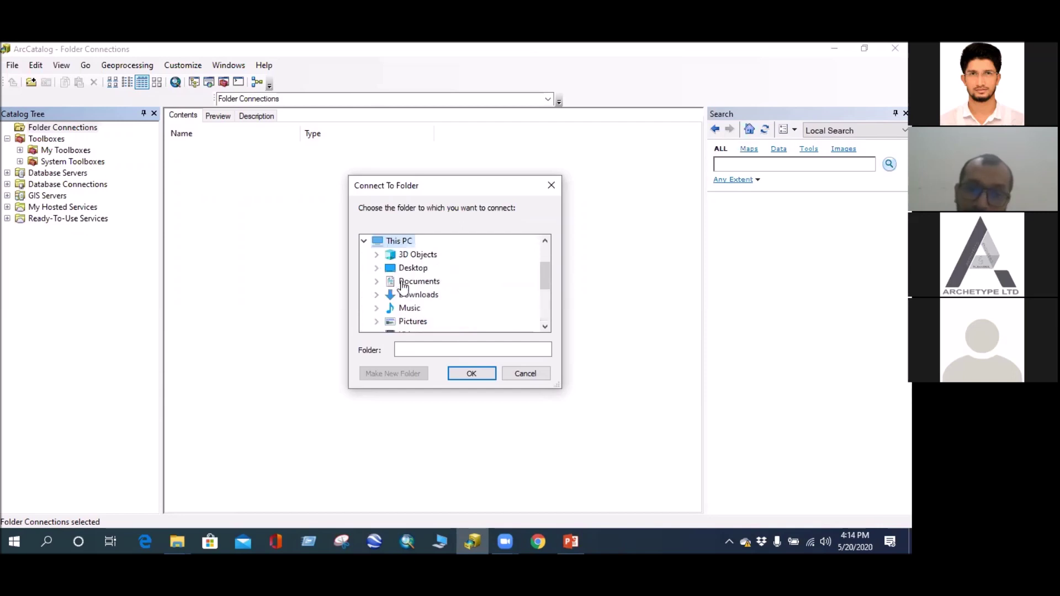
pyautogui.click(363, 241)
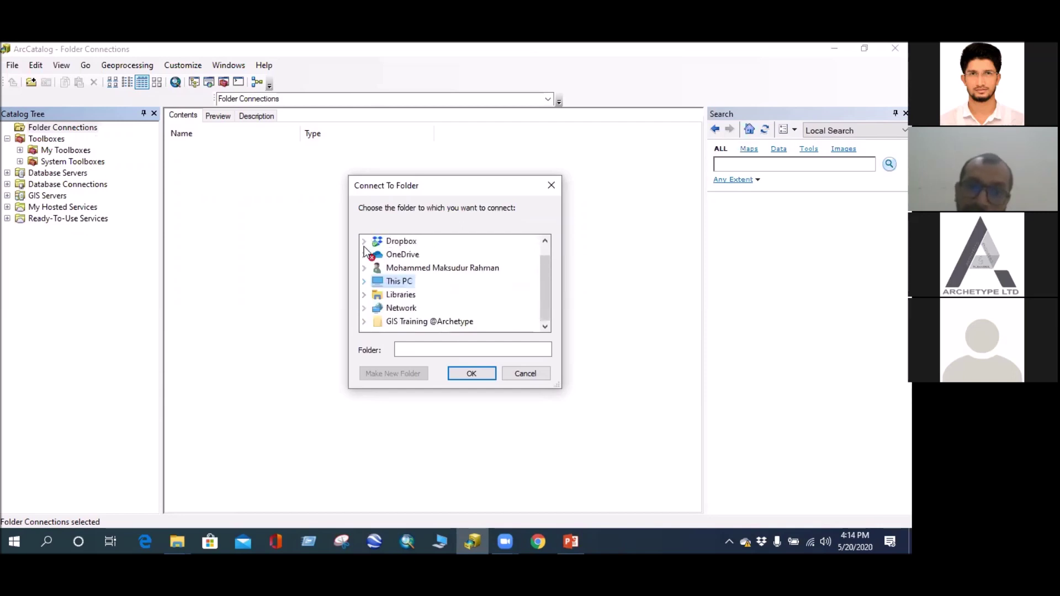
pyautogui.click(421, 325)
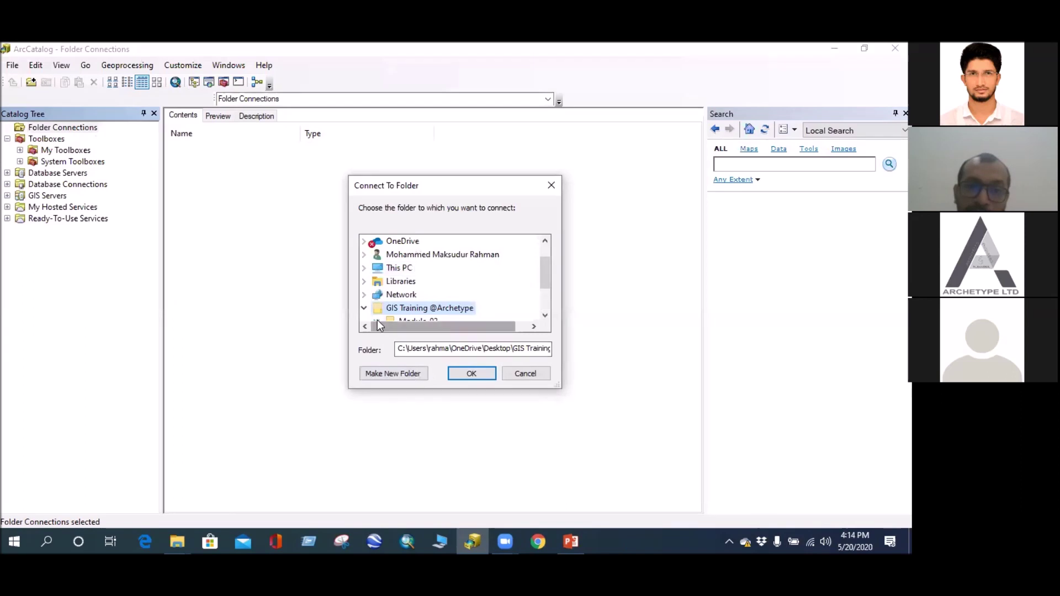
pyautogui.click(364, 308)
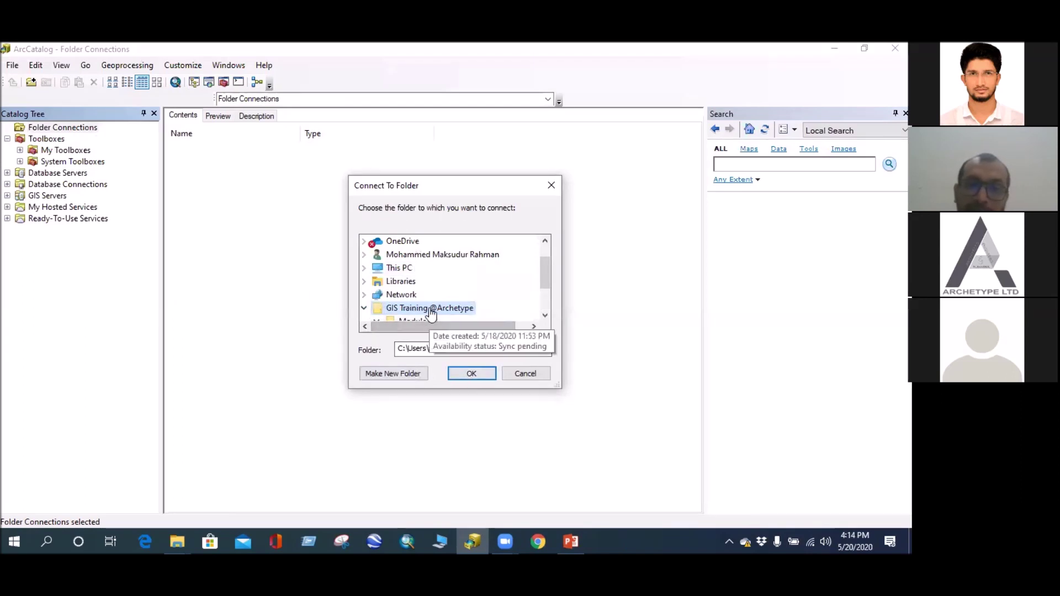
pyautogui.click(464, 376)
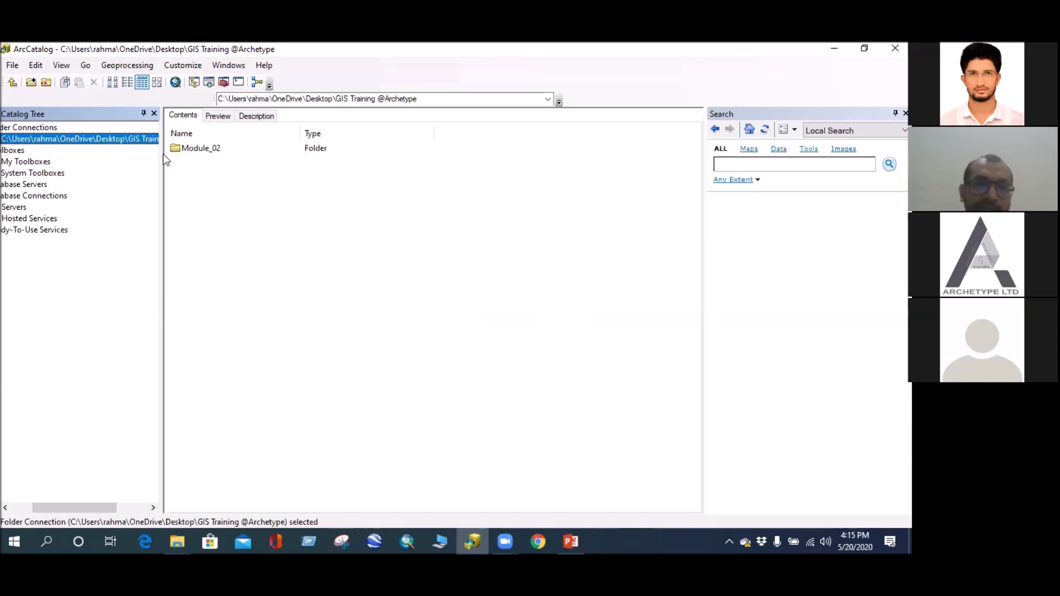
# Expand the new folder connection in the Catalog Tree through Module_02 and the Bakerganj Paurashava folder down to the contents of Bakerganj CAD file
pyautogui.moveTo(97, 511); pyautogui.dragTo(26, 494)
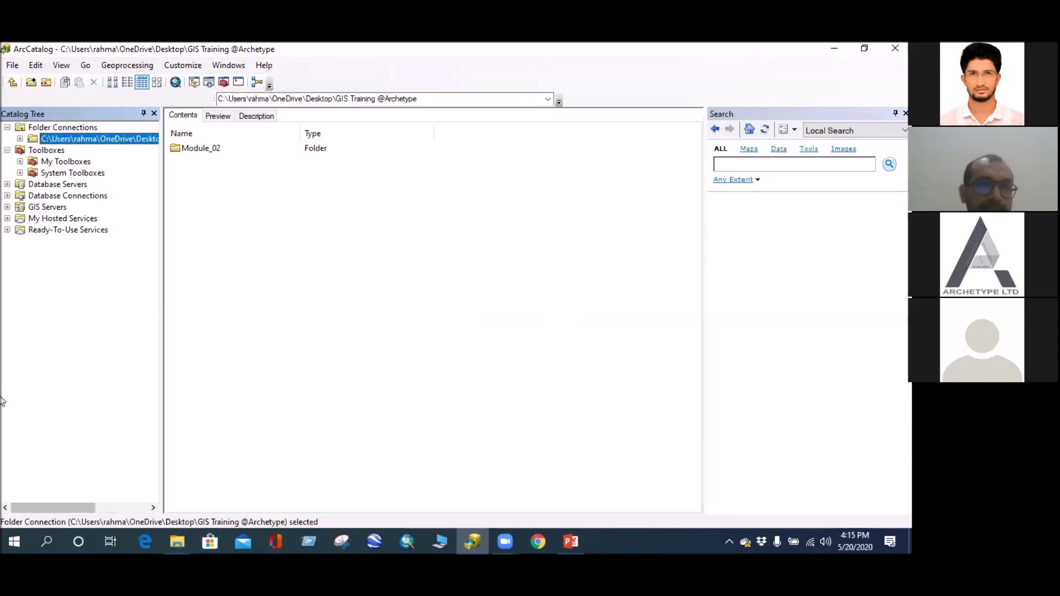
pyautogui.click(20, 139)
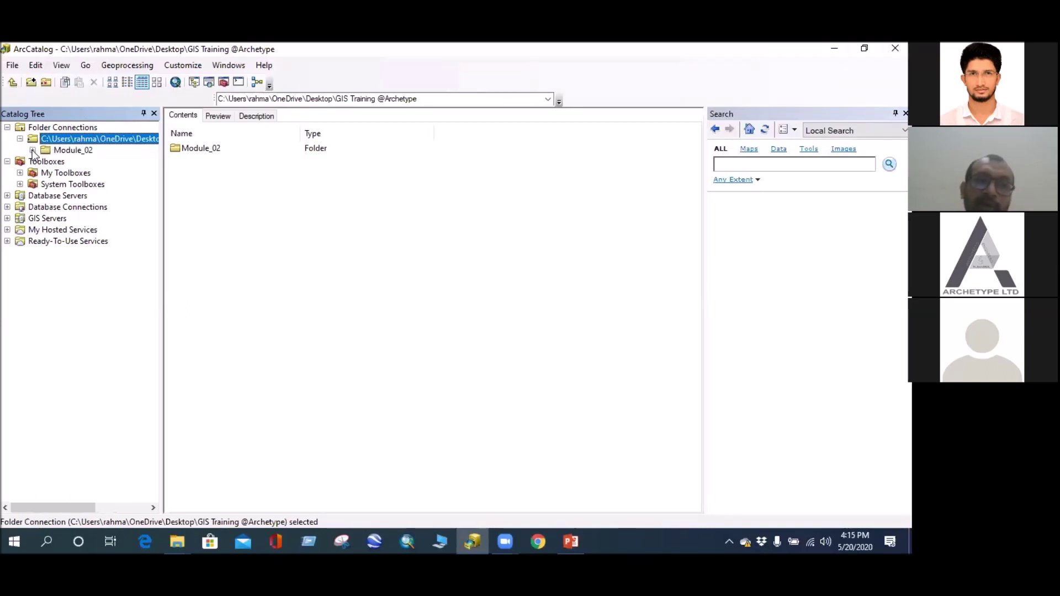
pyautogui.click(33, 151)
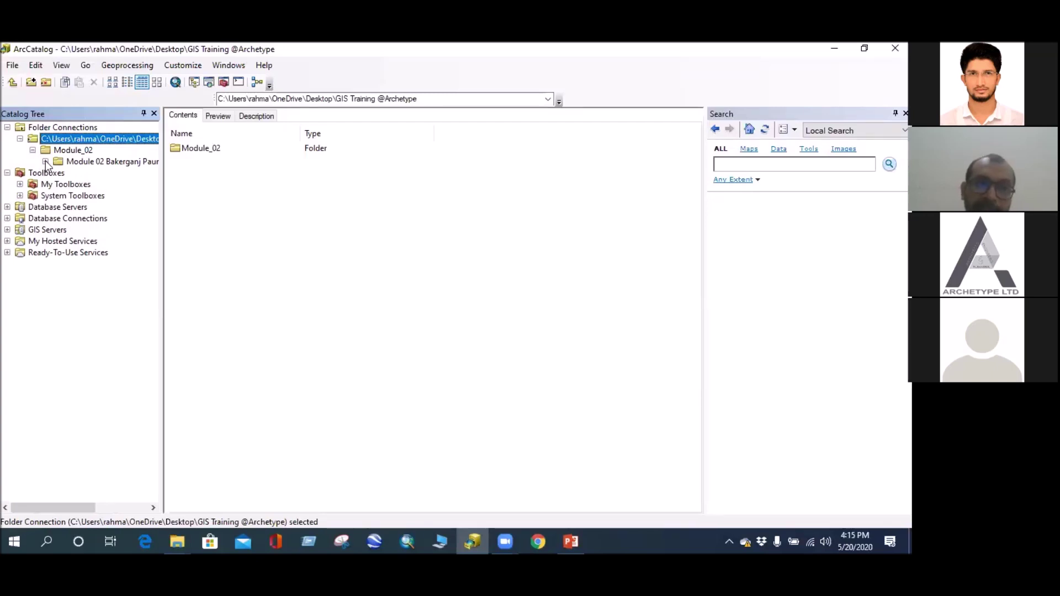
pyautogui.click(45, 162)
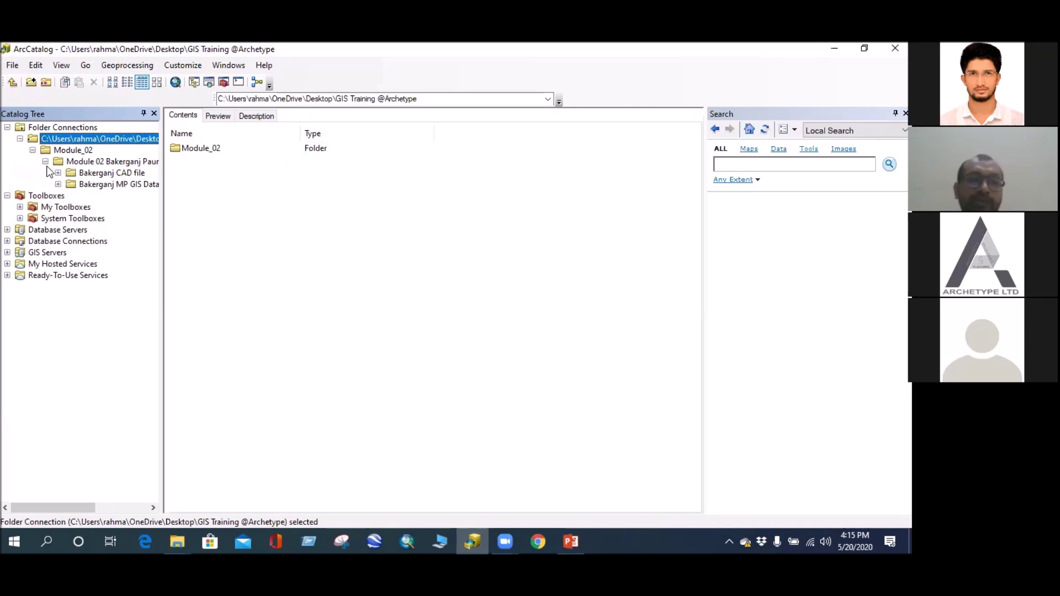
pyautogui.click(58, 173)
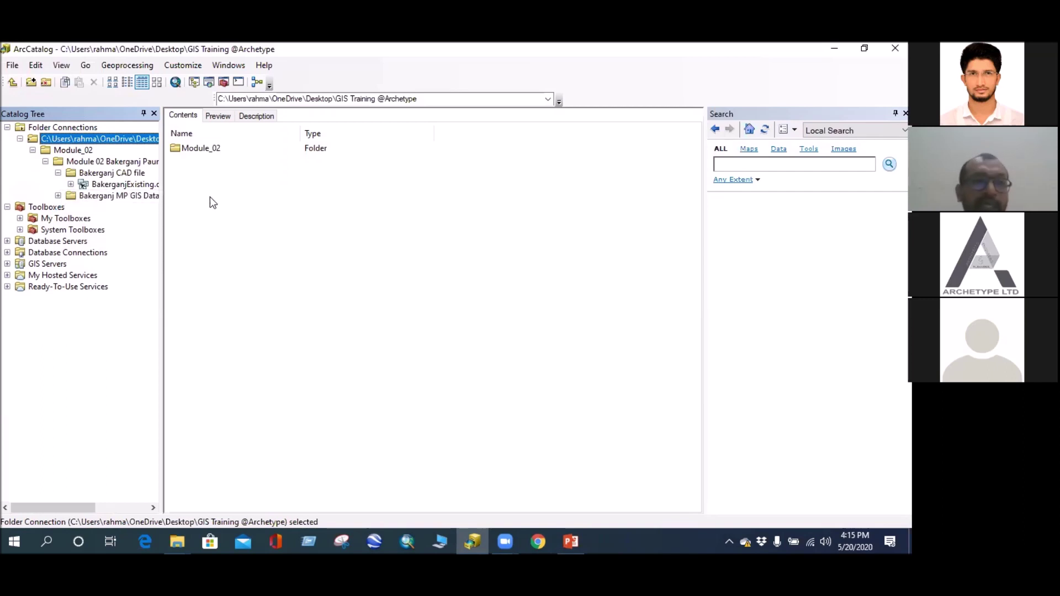
# Open the Bakerganj CAD file folder inside Module_02 in the contents list and select BakerganjExisting.dwg
pyautogui.doubleClick(201, 152)
pyautogui.doubleClick(208, 149)
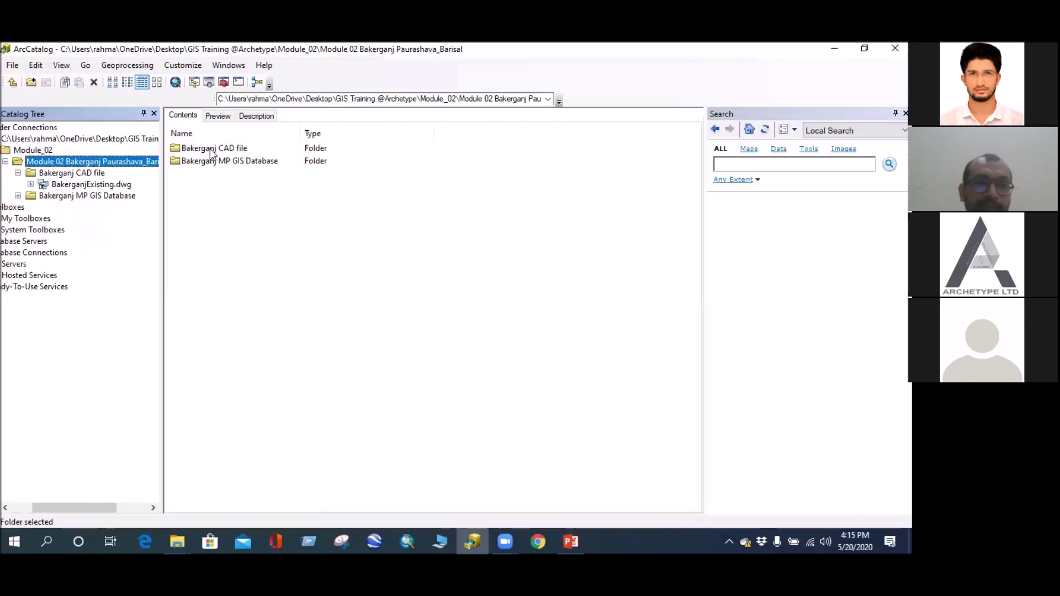
pyautogui.doubleClick(211, 148)
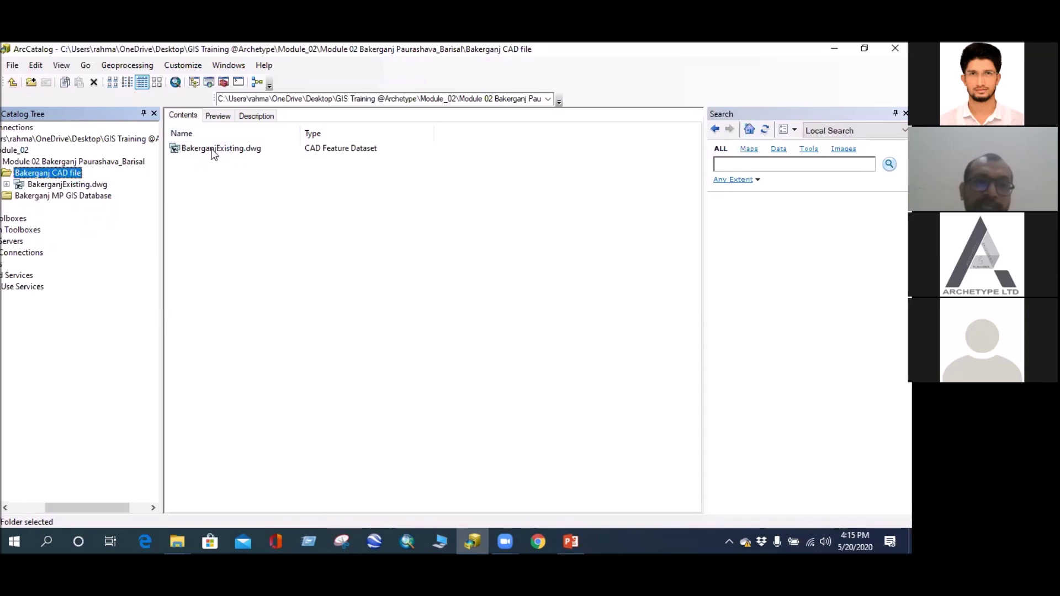
pyautogui.click(215, 152)
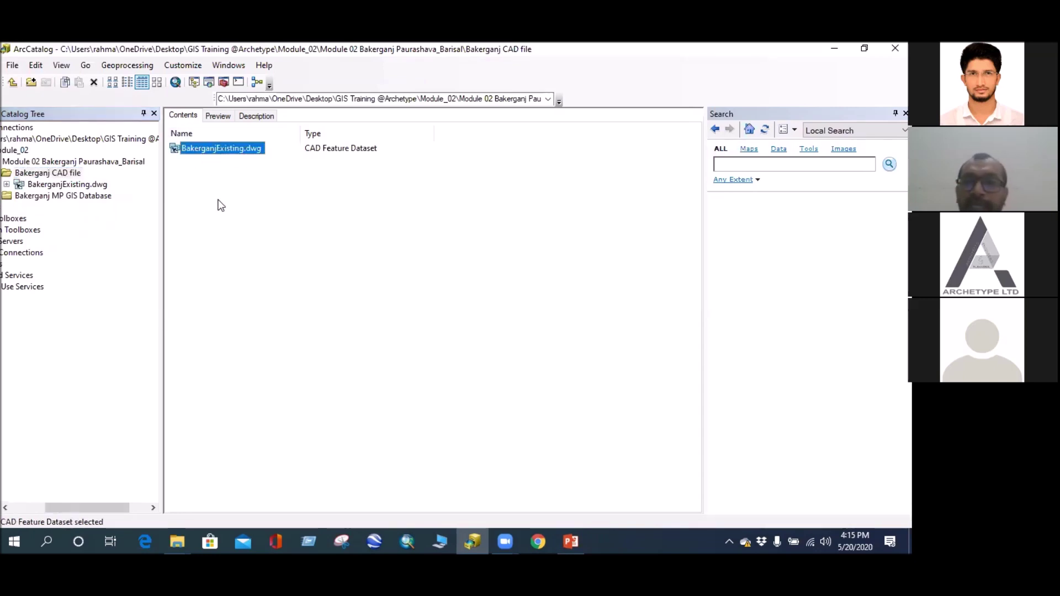
# Preview the geography of BakerganjExisting.dwg and examine the list of its feature classes
pyautogui.click(216, 117)
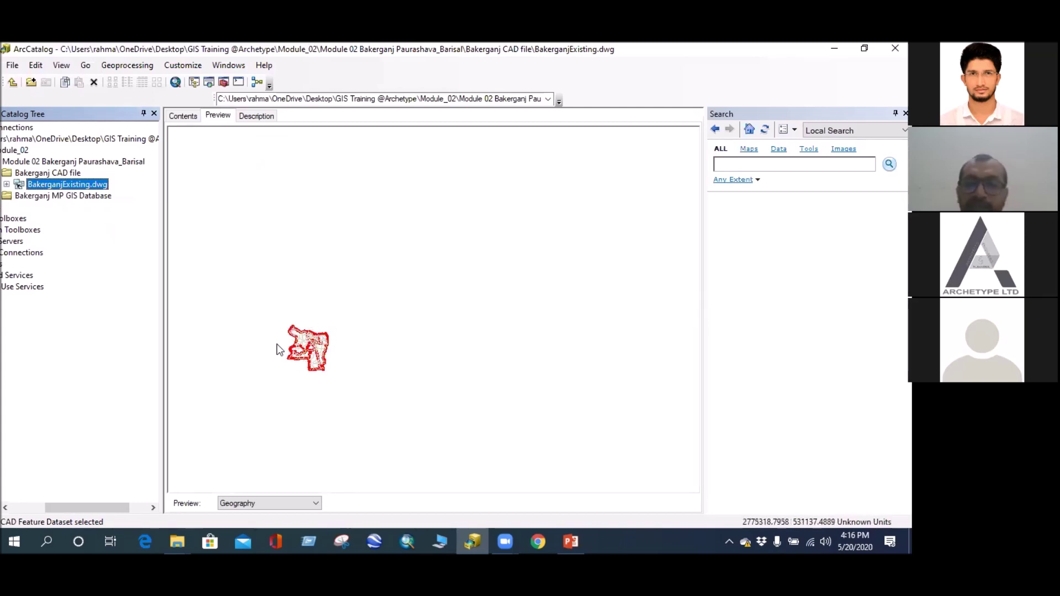
pyautogui.click(187, 116)
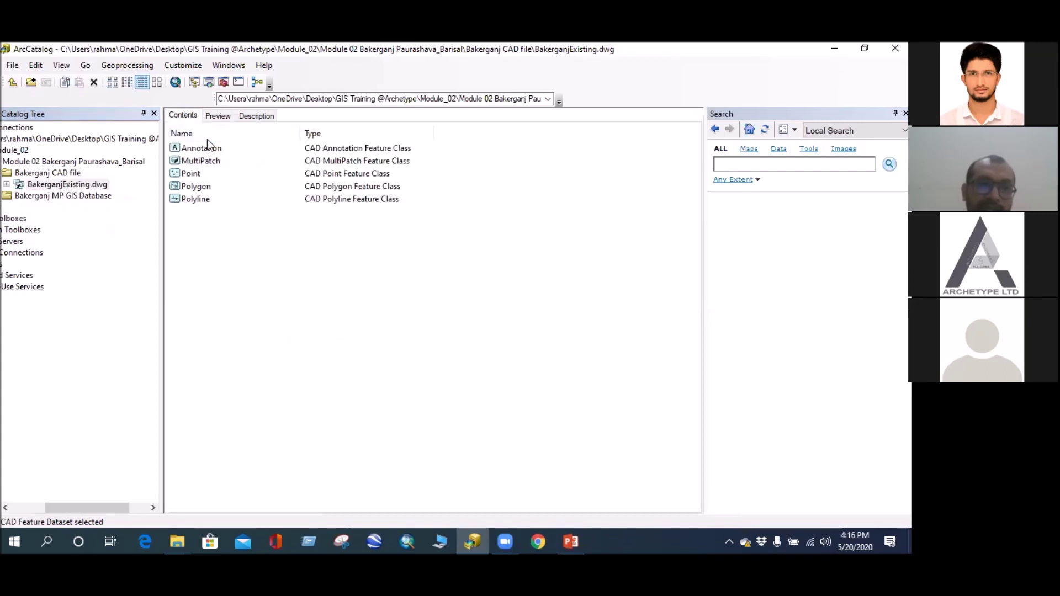
pyautogui.click(215, 117)
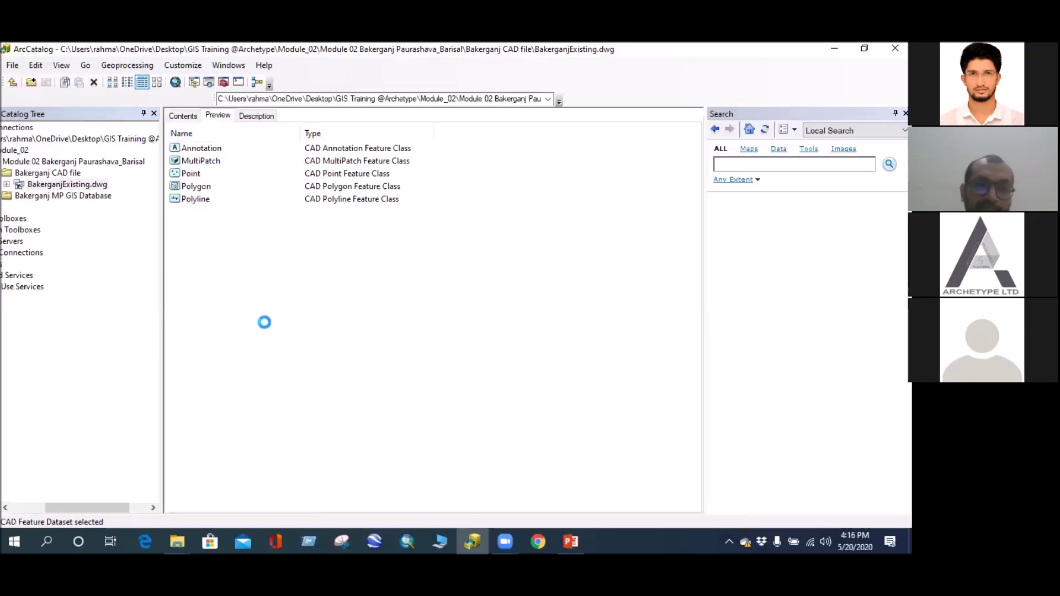
pyautogui.click(187, 116)
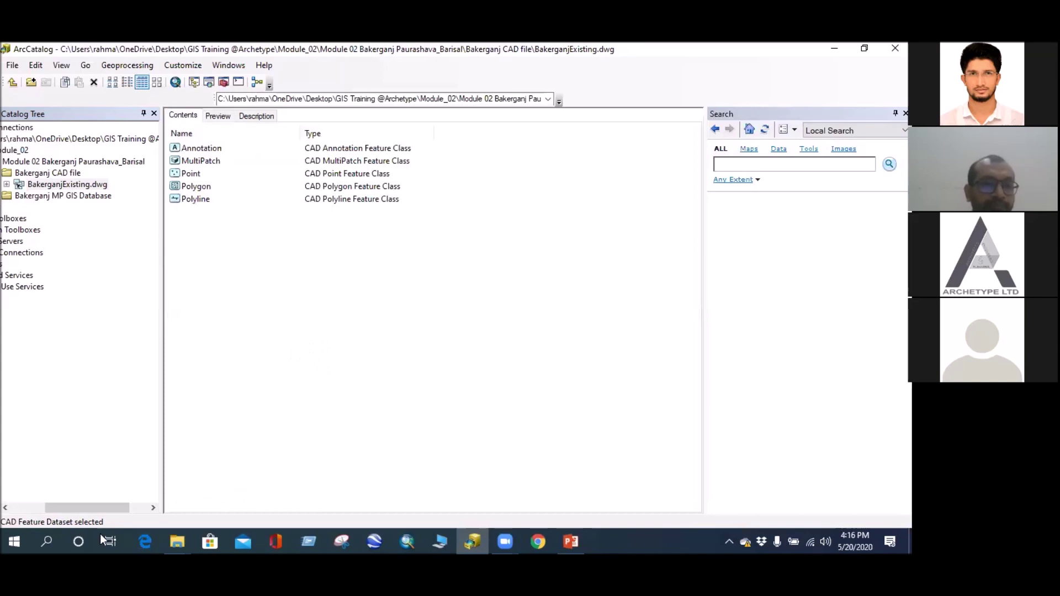
# Expand the Bakerganj MP GIS Database folder, list its contents and widen the Type column
pyautogui.moveTo(91, 510); pyautogui.dragTo(56, 505)
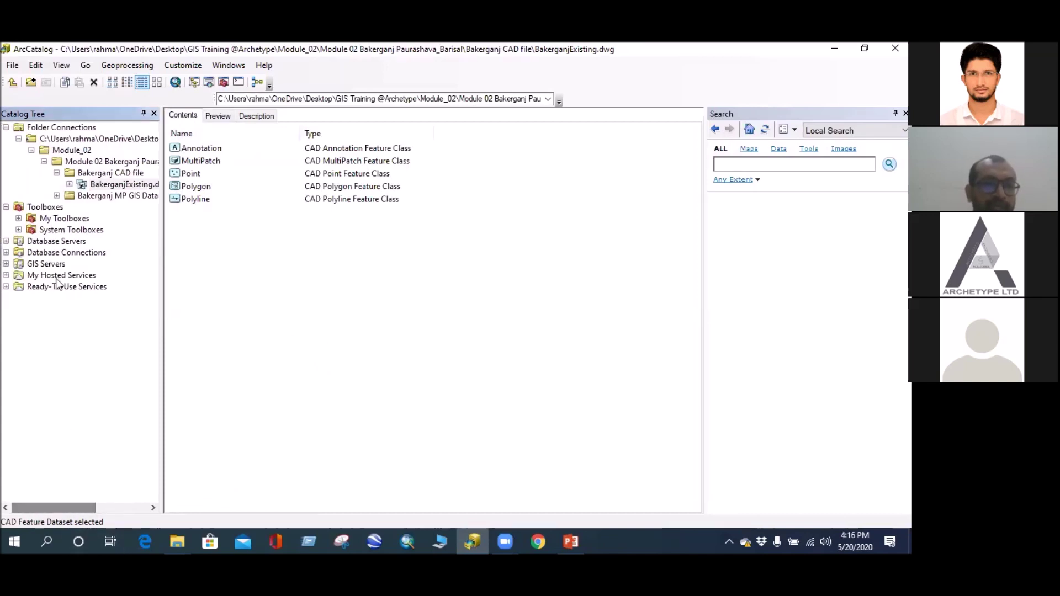
pyautogui.click(57, 195)
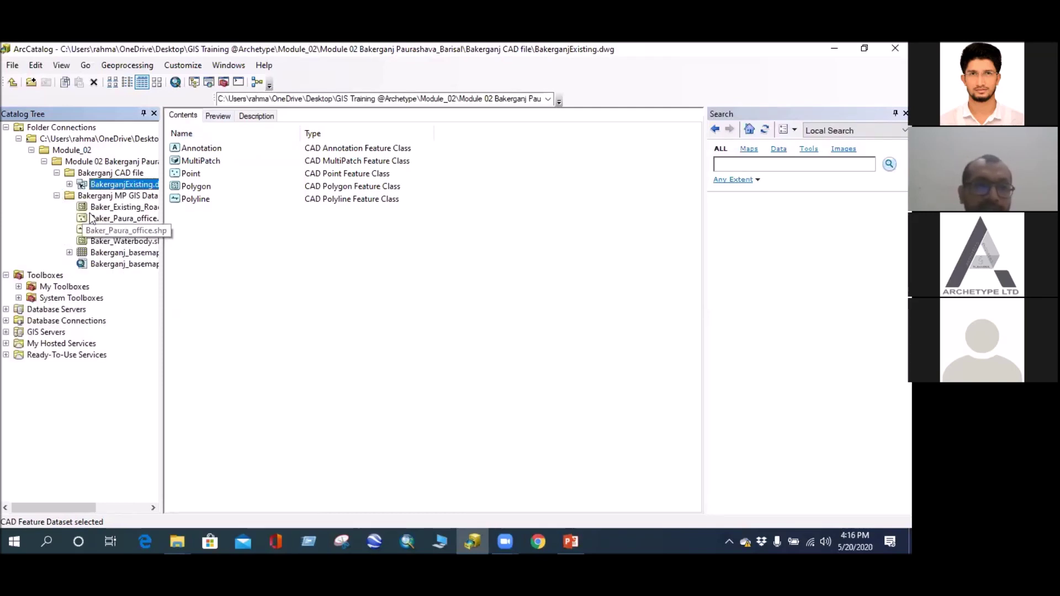
pyautogui.click(92, 195)
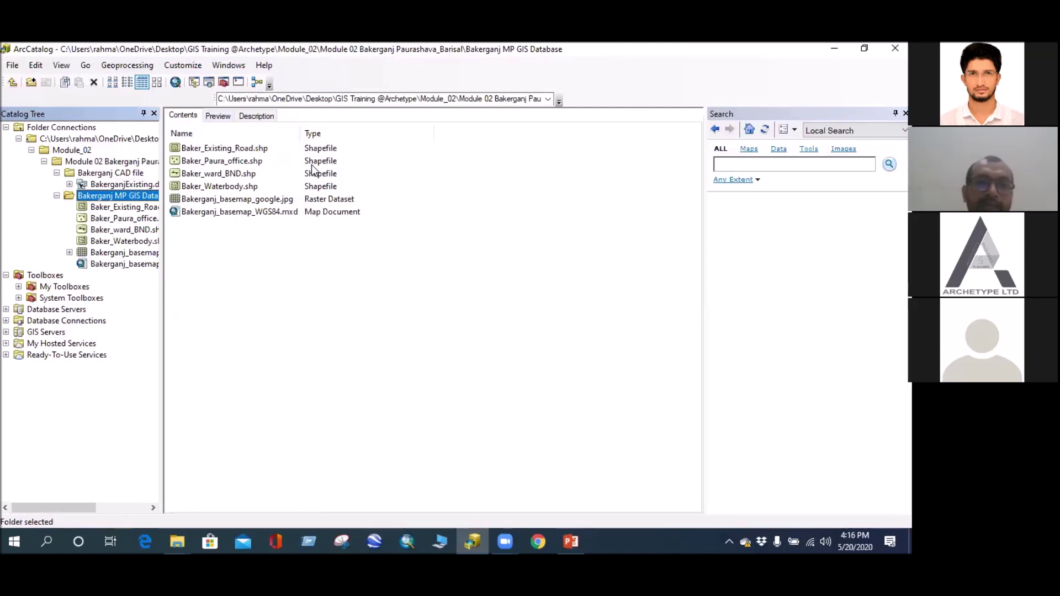
pyautogui.moveTo(434, 135); pyautogui.dragTo(459, 134)
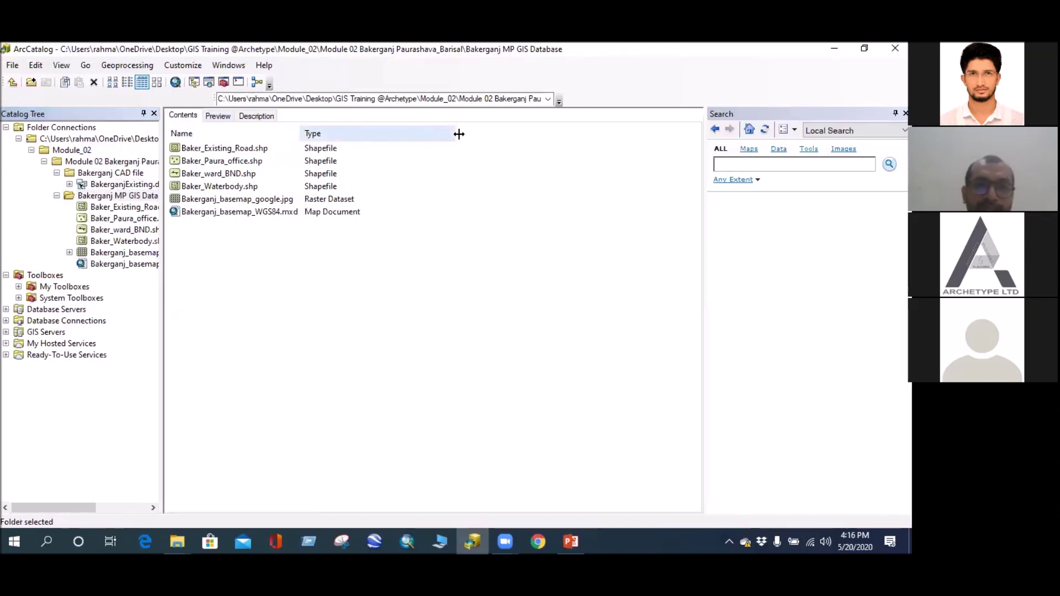
# Examine the shapefiles, the Google basemap raster and the WGS84 map document listed in the Bakerganj MP GIS Database folder
pyautogui.click(221, 148)
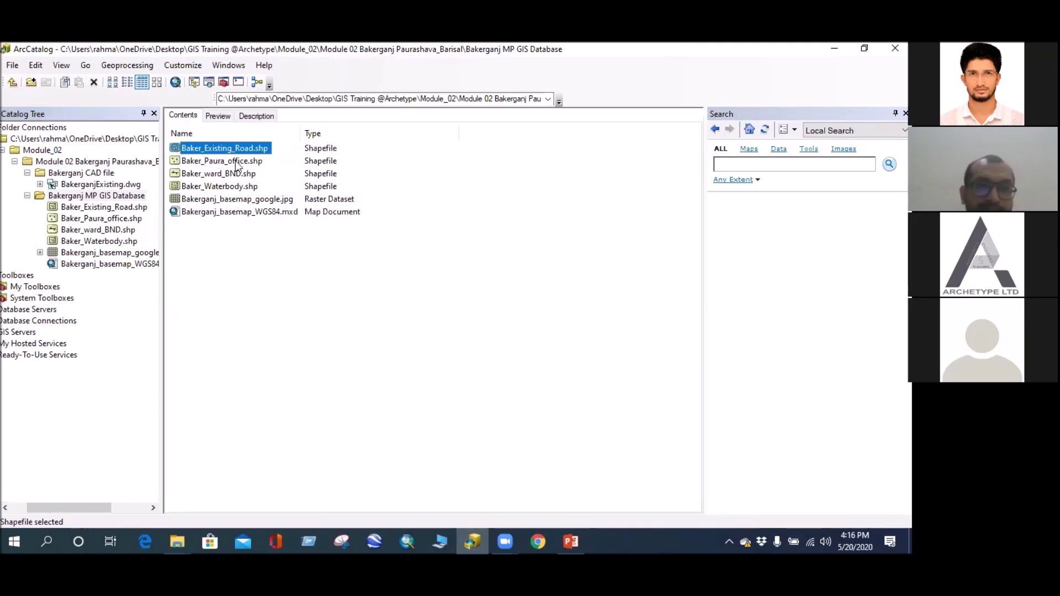
pyautogui.click(184, 163)
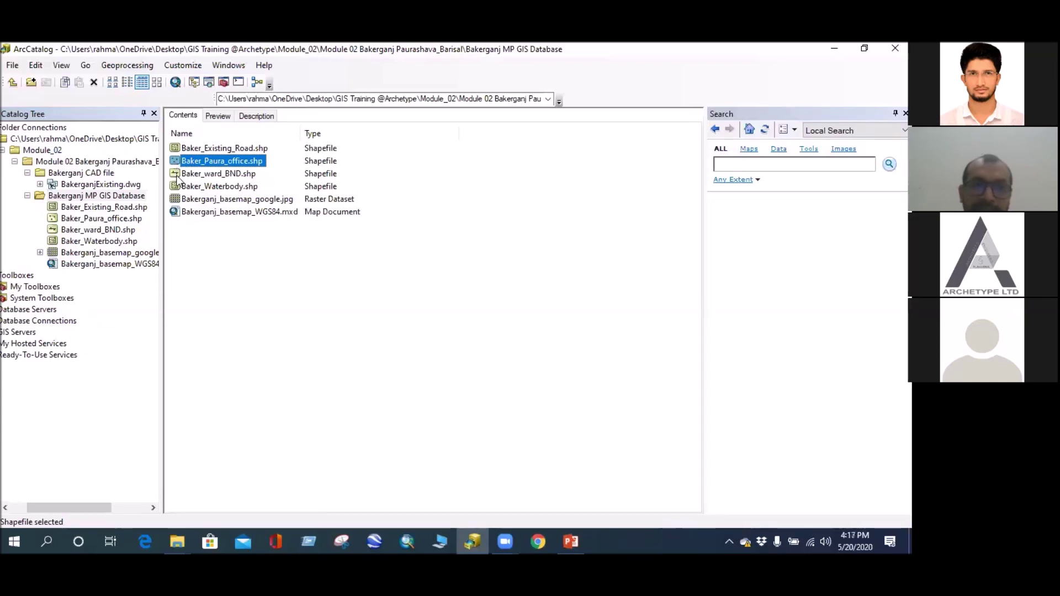
pyautogui.click(178, 176)
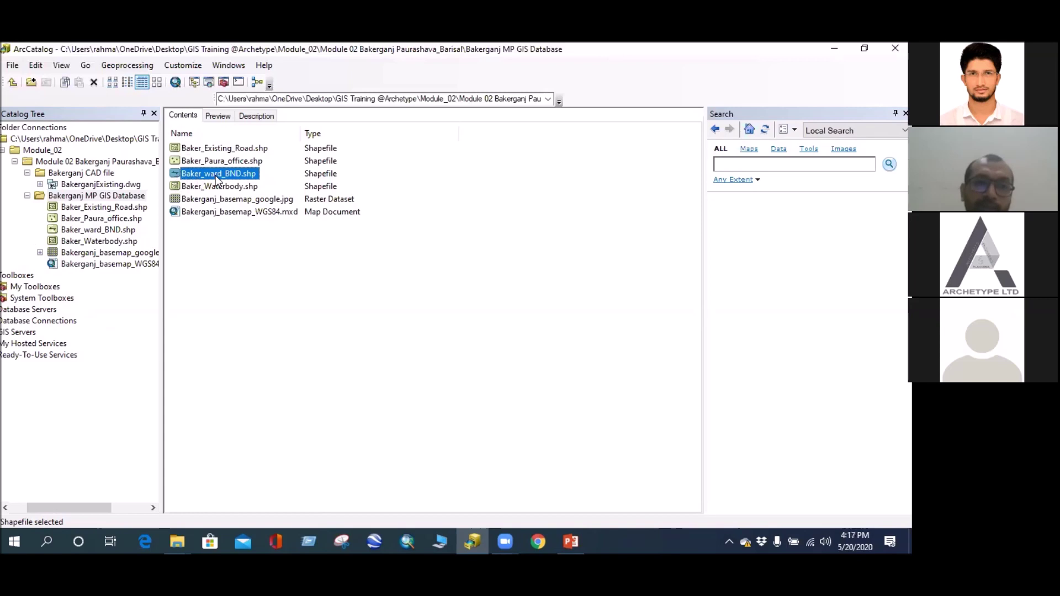
pyautogui.click(176, 162)
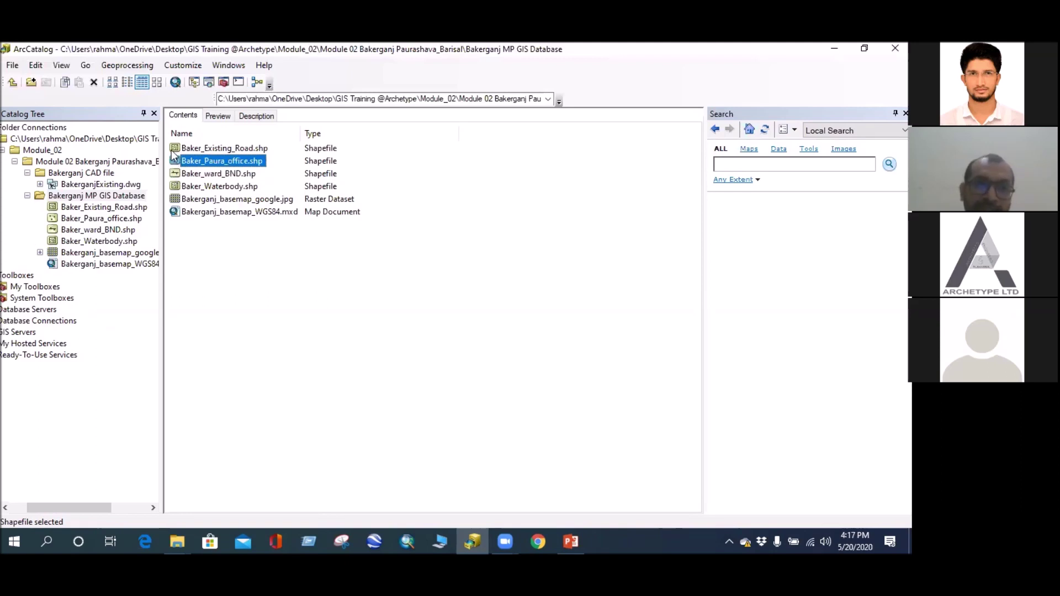
pyautogui.click(175, 149)
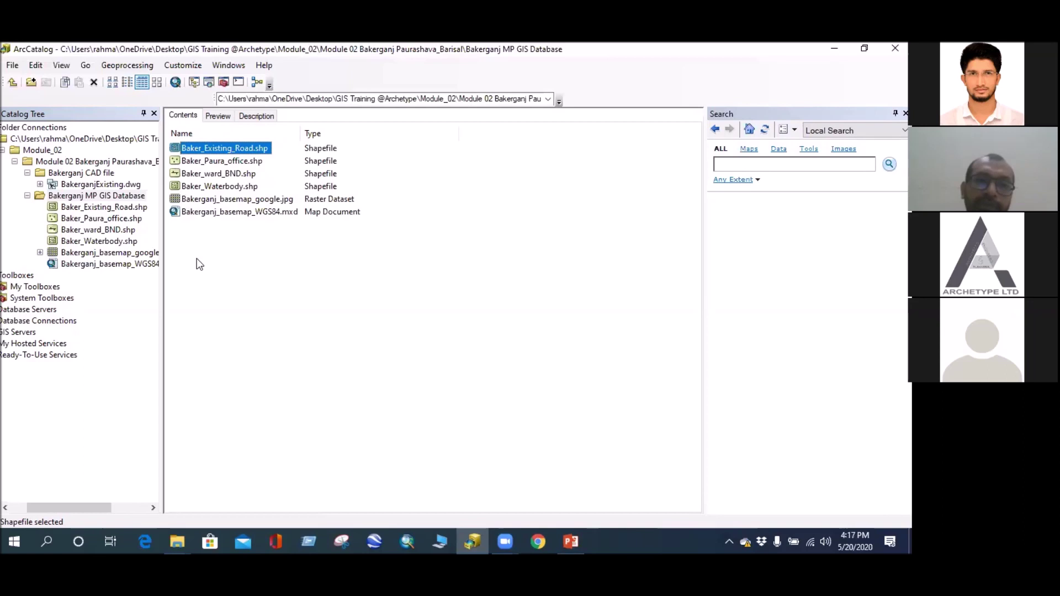
pyautogui.click(215, 310)
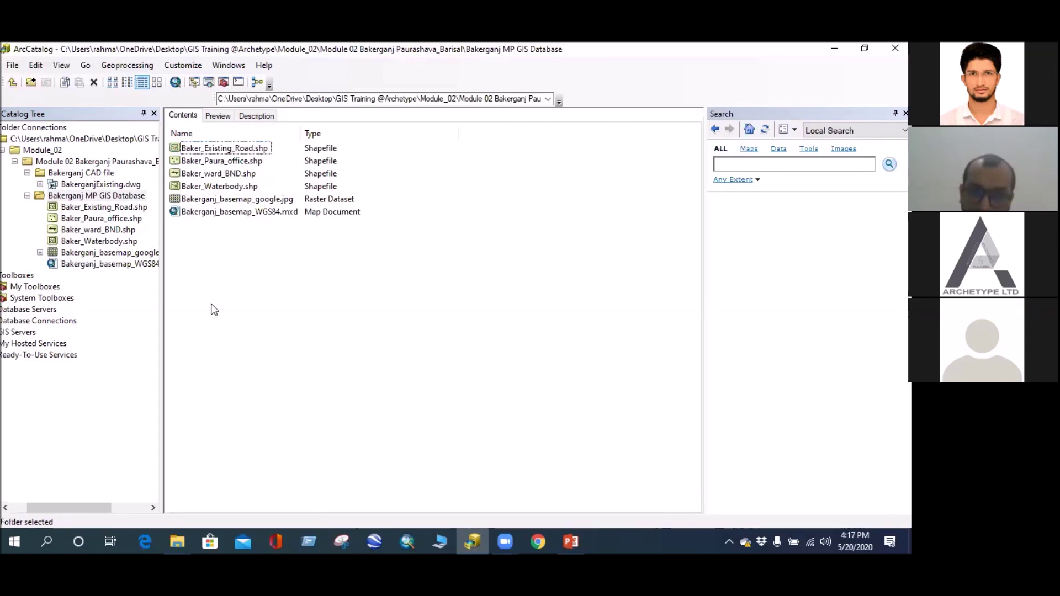
pyautogui.click(194, 200)
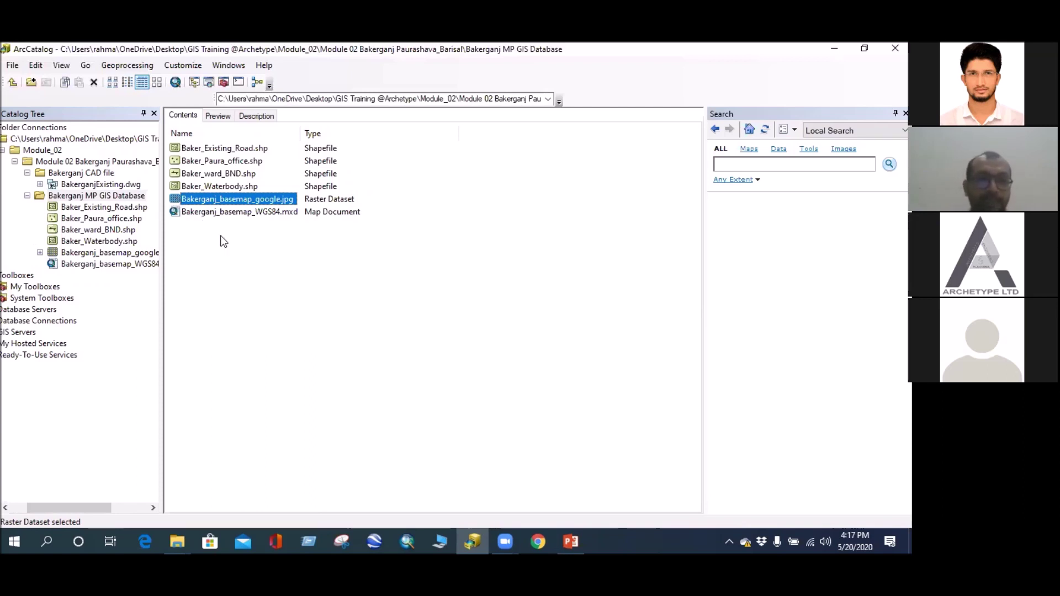
pyautogui.click(217, 213)
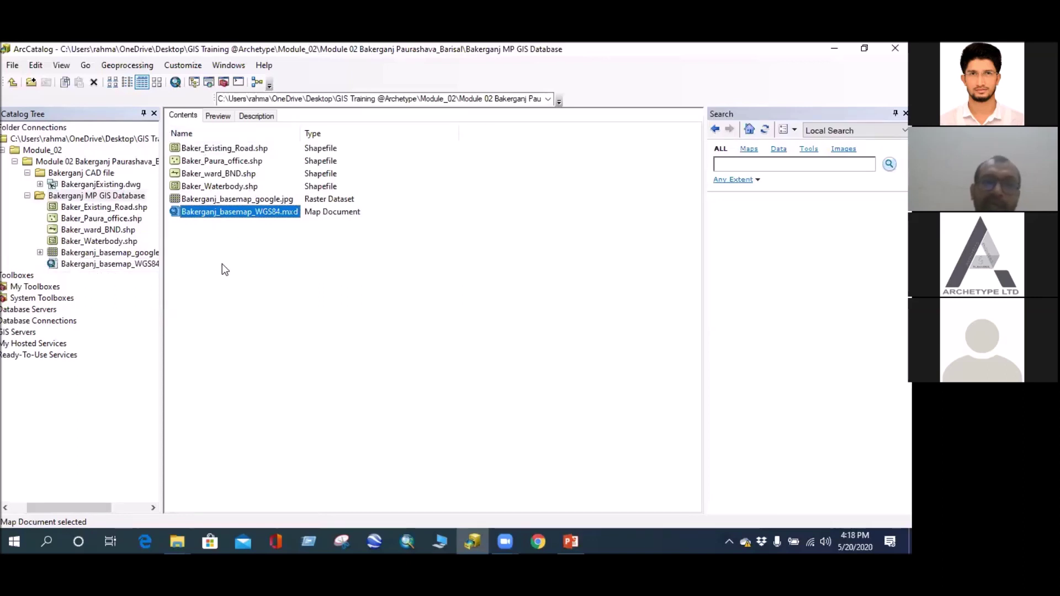
# Switch to ArcMap by launching it with an untitled map, and close the ArcToolbox window
pyautogui.click(175, 82)
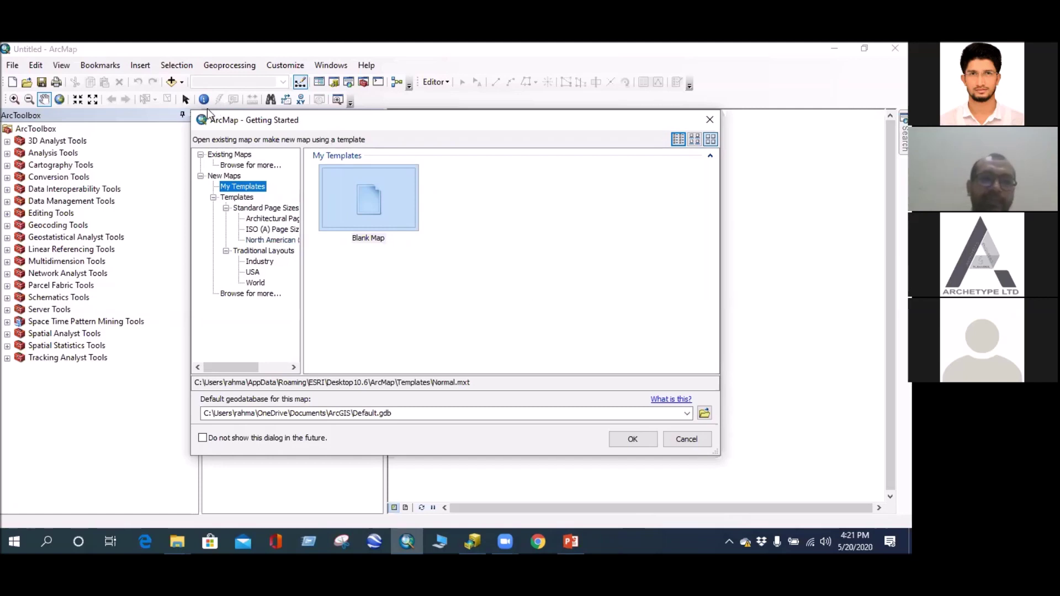
pyautogui.click(165, 116)
pyautogui.click(651, 129)
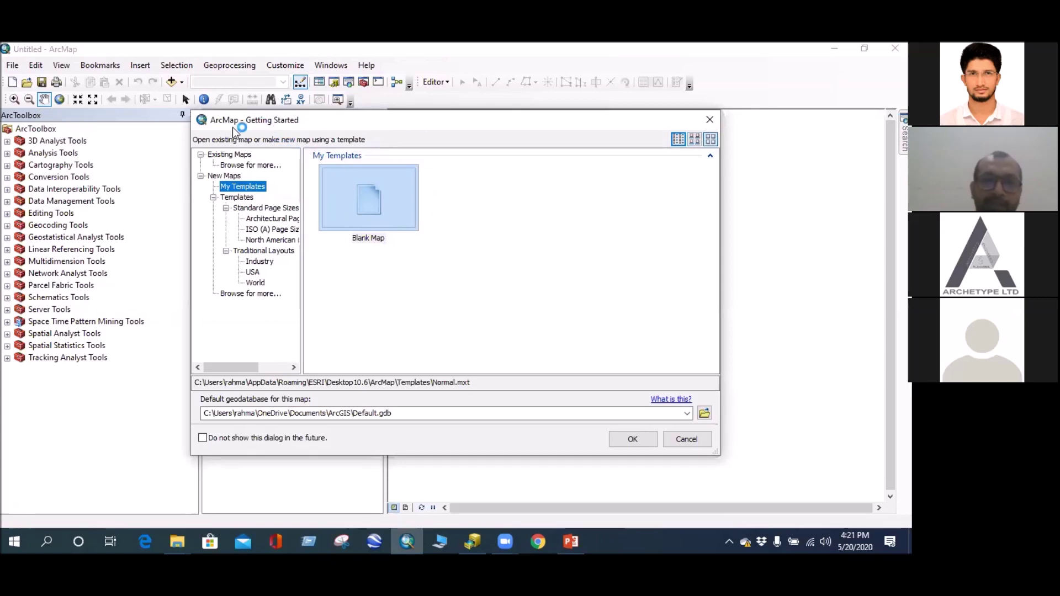
pyautogui.click(709, 124)
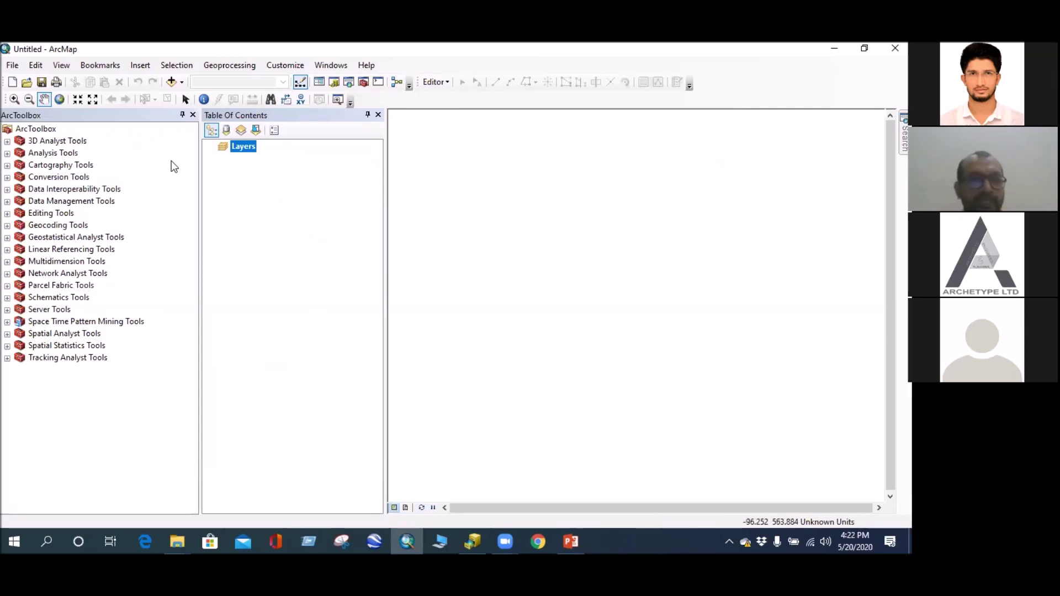
pyautogui.click(193, 115)
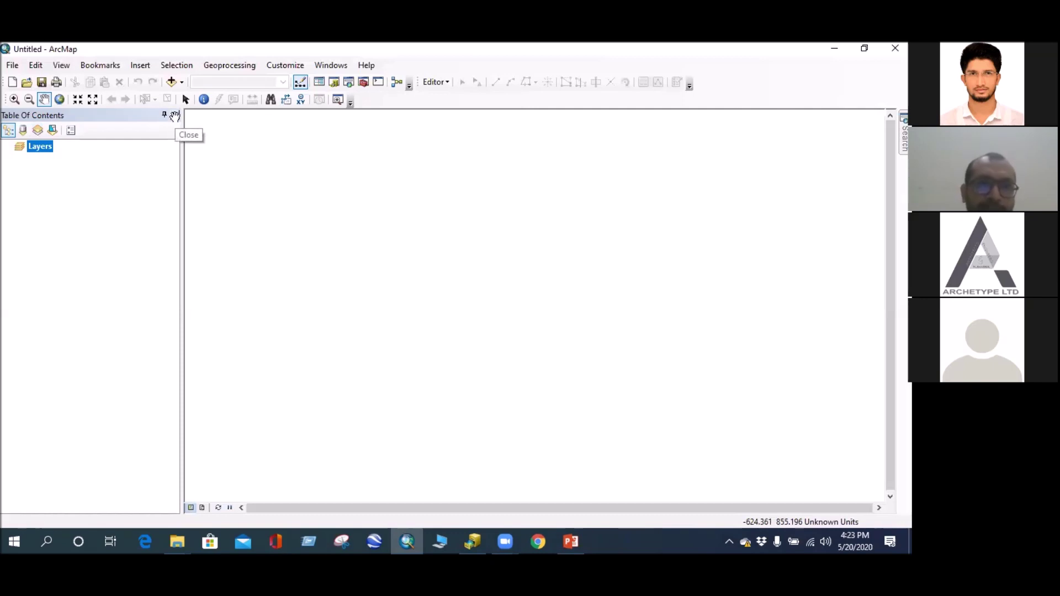
# Close the Table Of Contents window and bring it back
pyautogui.click(332, 66)
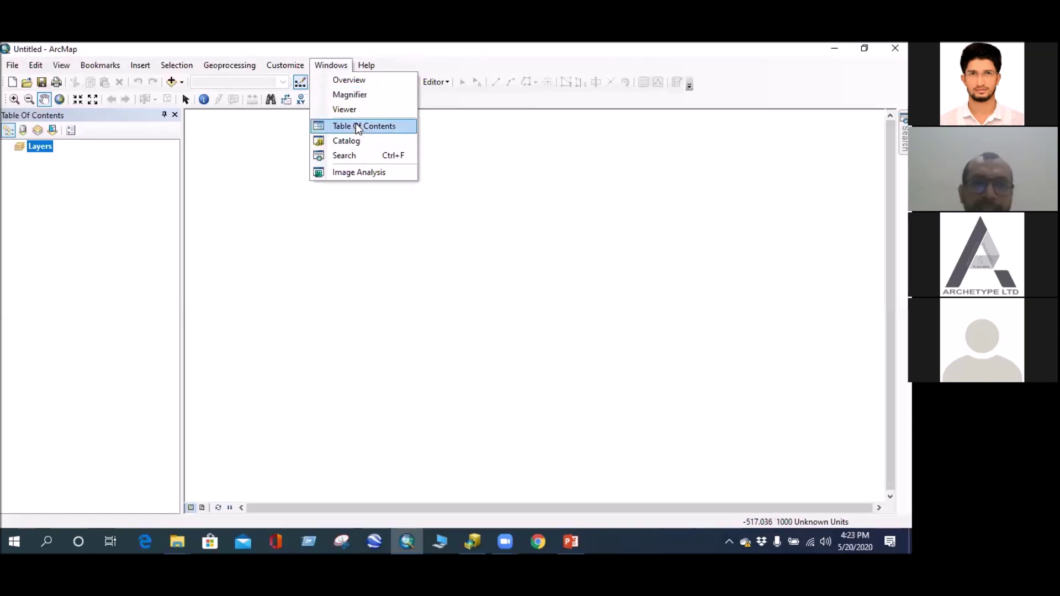
pyautogui.click(210, 95)
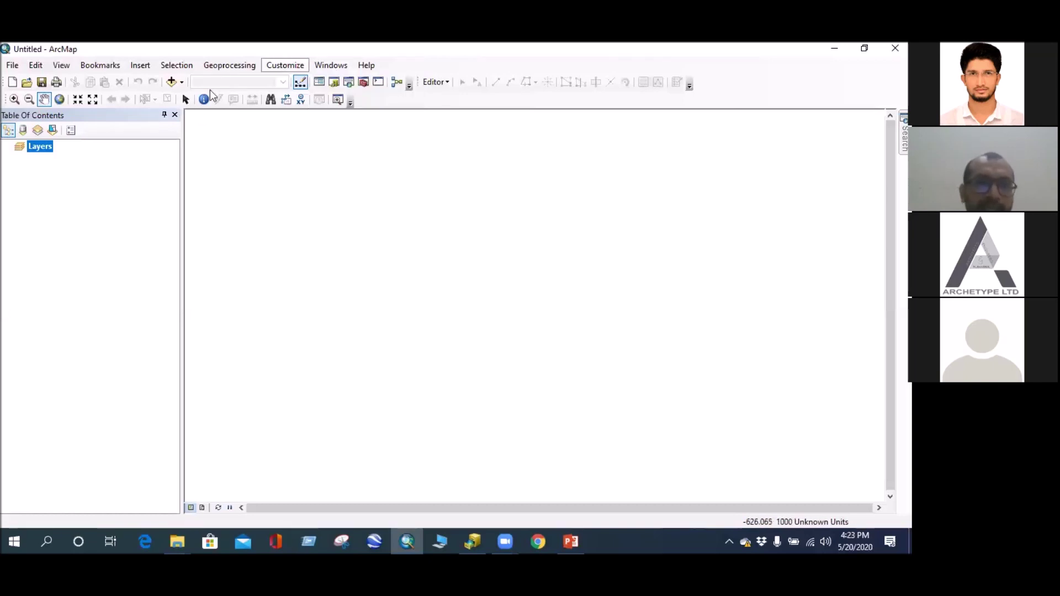
pyautogui.click(175, 114)
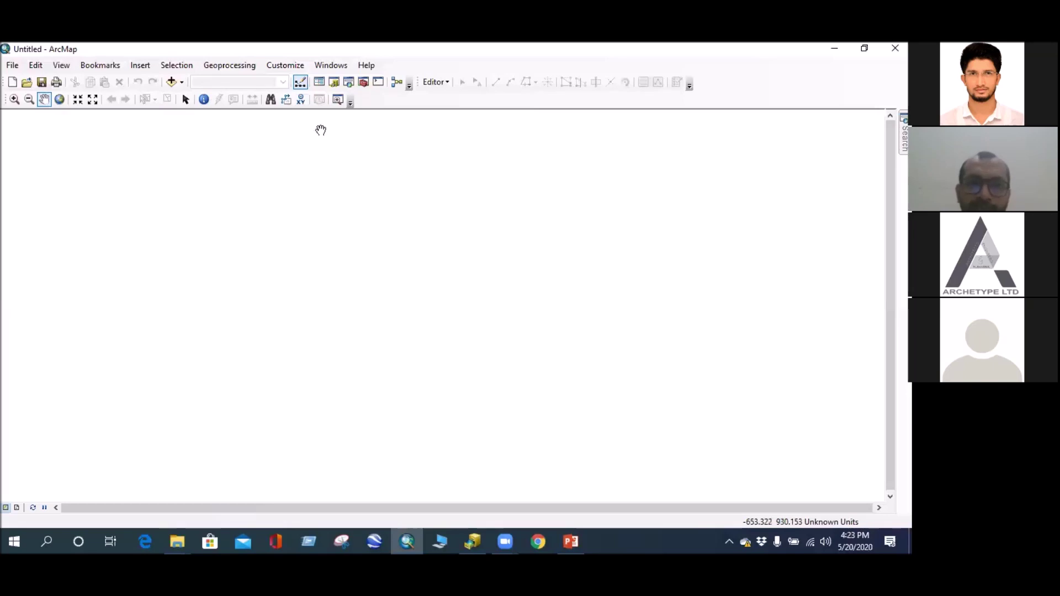
pyautogui.click(336, 69)
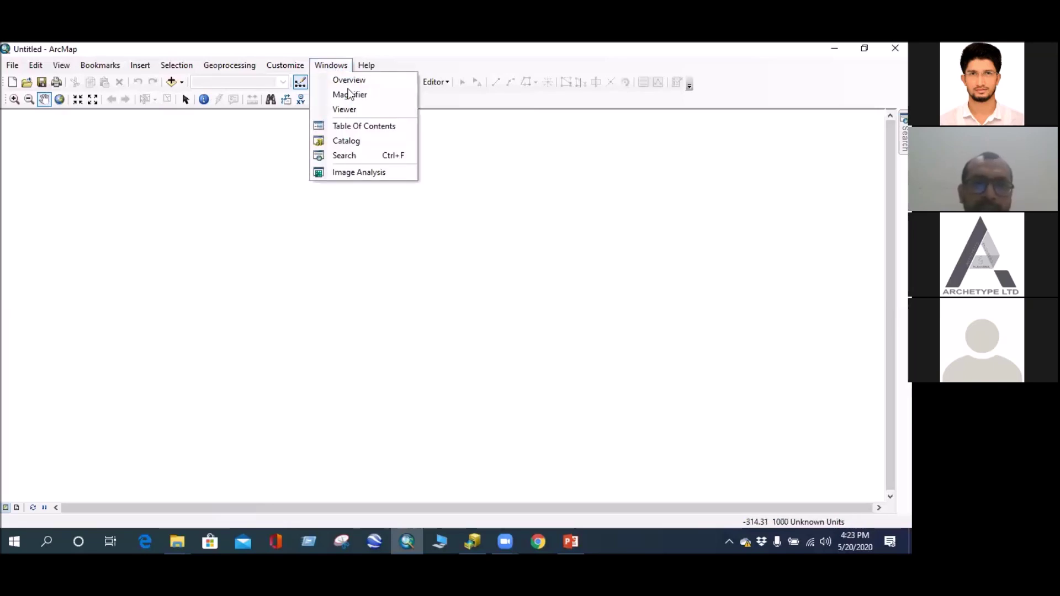
pyautogui.click(357, 127)
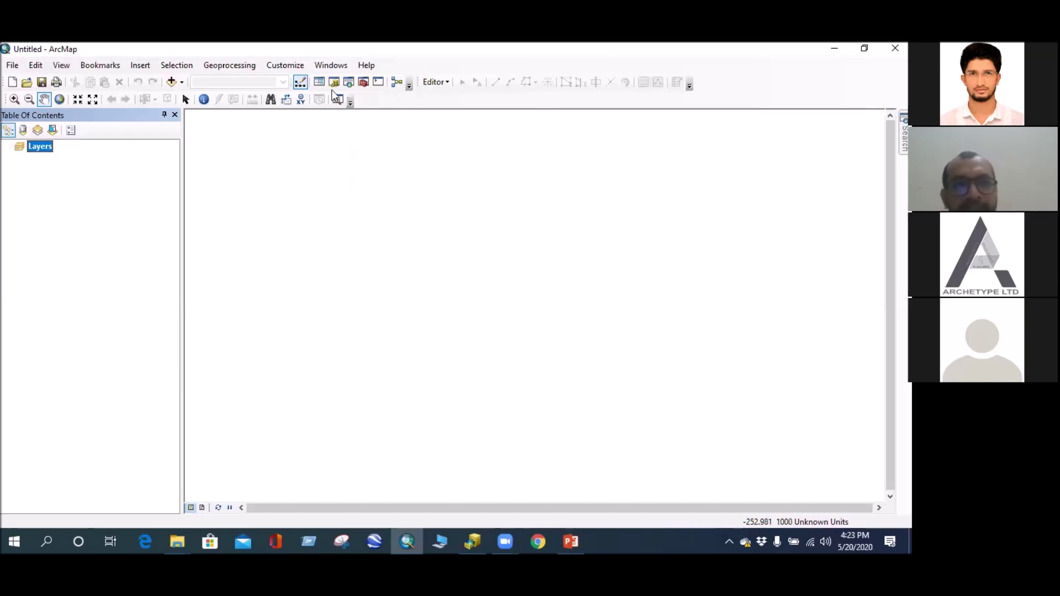
pyautogui.click(329, 71)
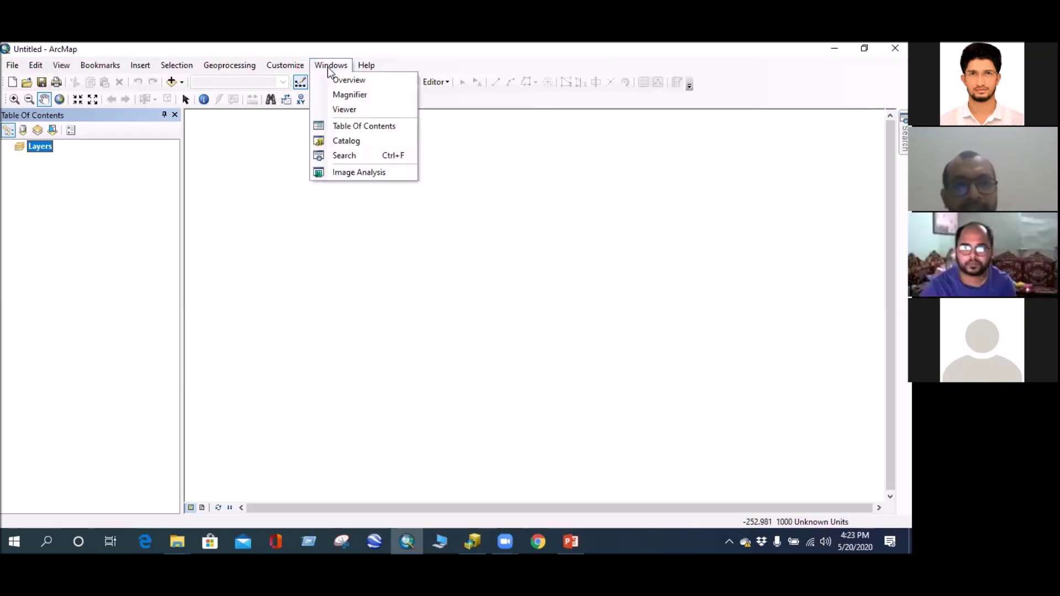
pyautogui.click(356, 127)
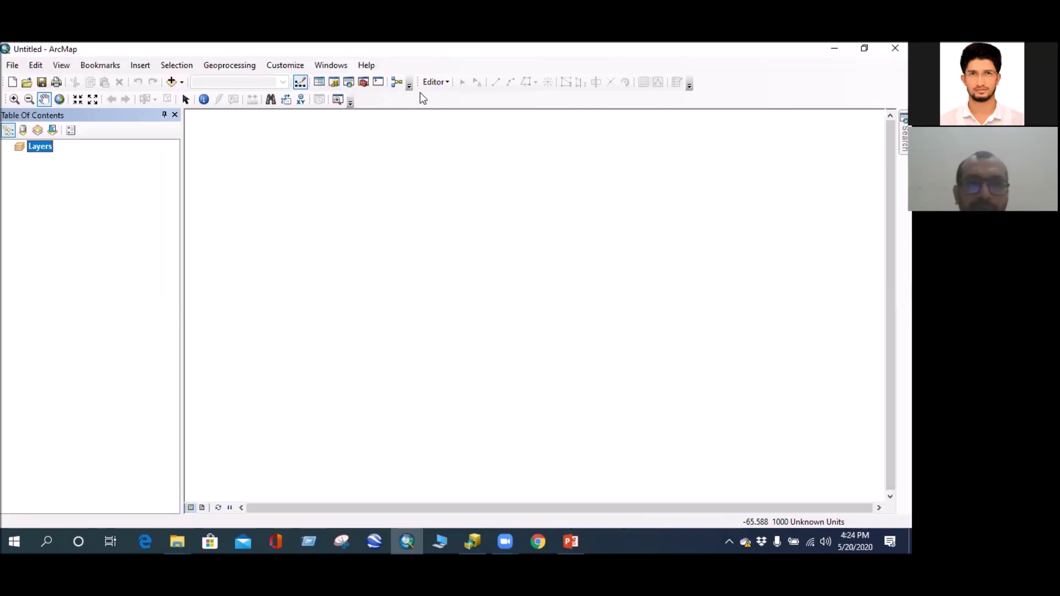
# Move the Editor toolbar down to the row of the Tools toolbar
pyautogui.moveTo(419, 83)
pyautogui.mouseDown()
pyautogui.moveTo(485, 95)
pyautogui.moveTo(422, 87)
pyautogui.mouseUp()
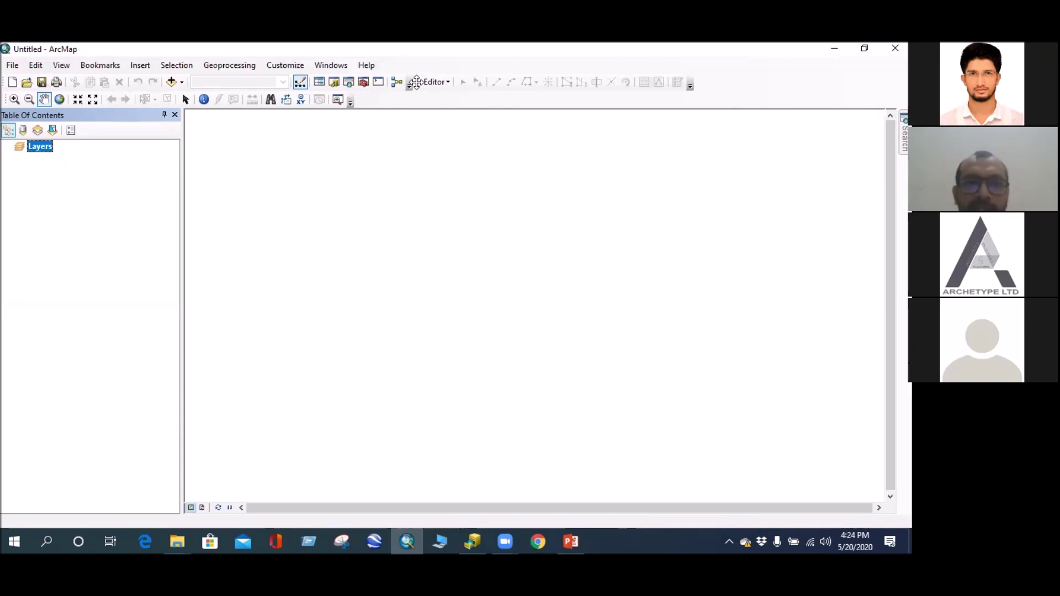
pyautogui.moveTo(416, 82); pyautogui.dragTo(377, 100)
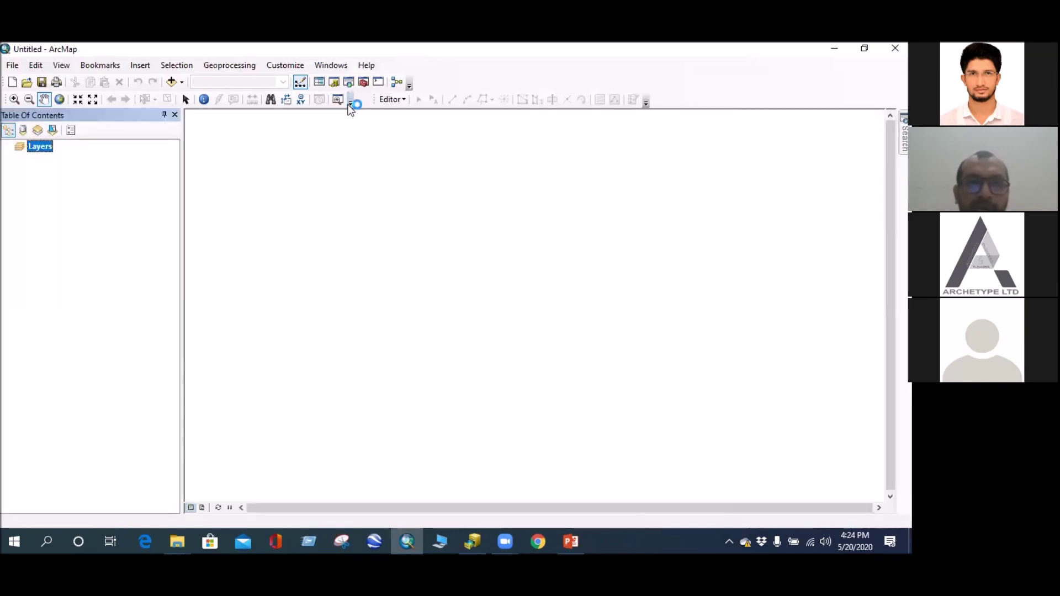
# Turn the Editor toolbar off and on again, and place it back in the row of the Standard toolbar
pyautogui.rightClick(689, 90)
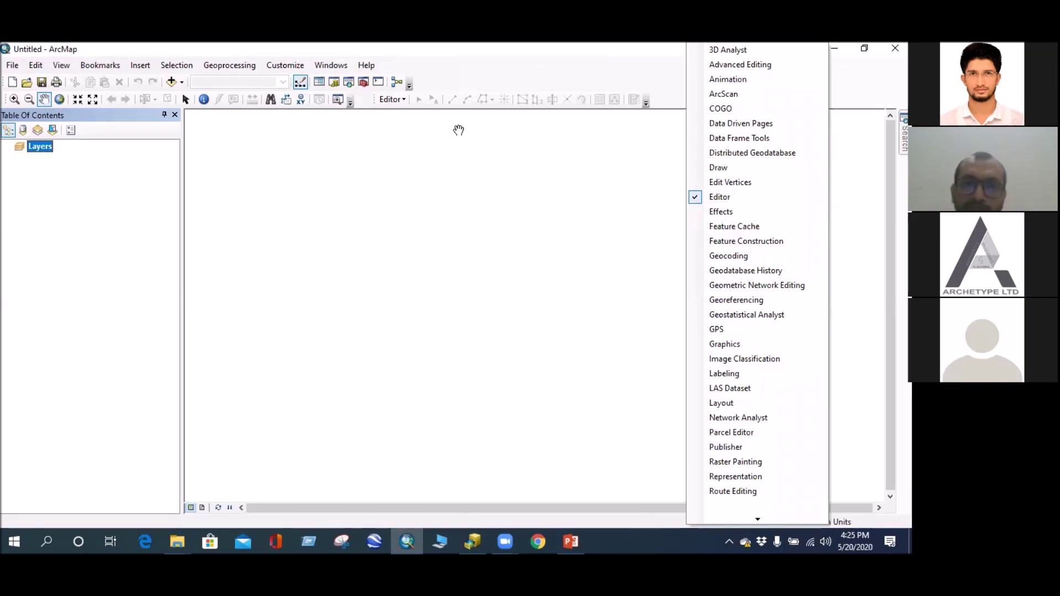
pyautogui.rightClick(666, 74)
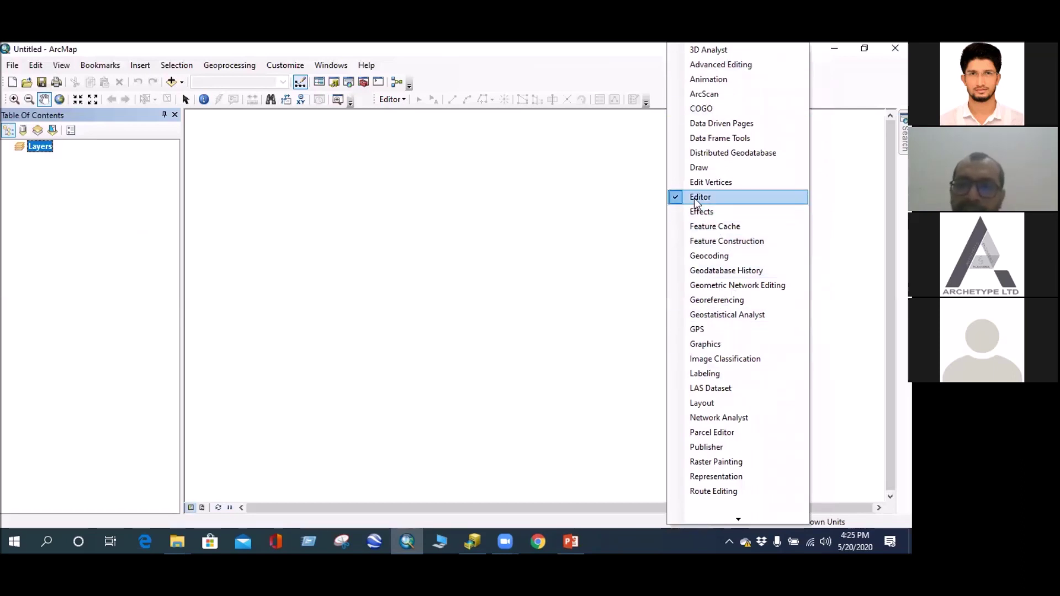
pyautogui.click(677, 197)
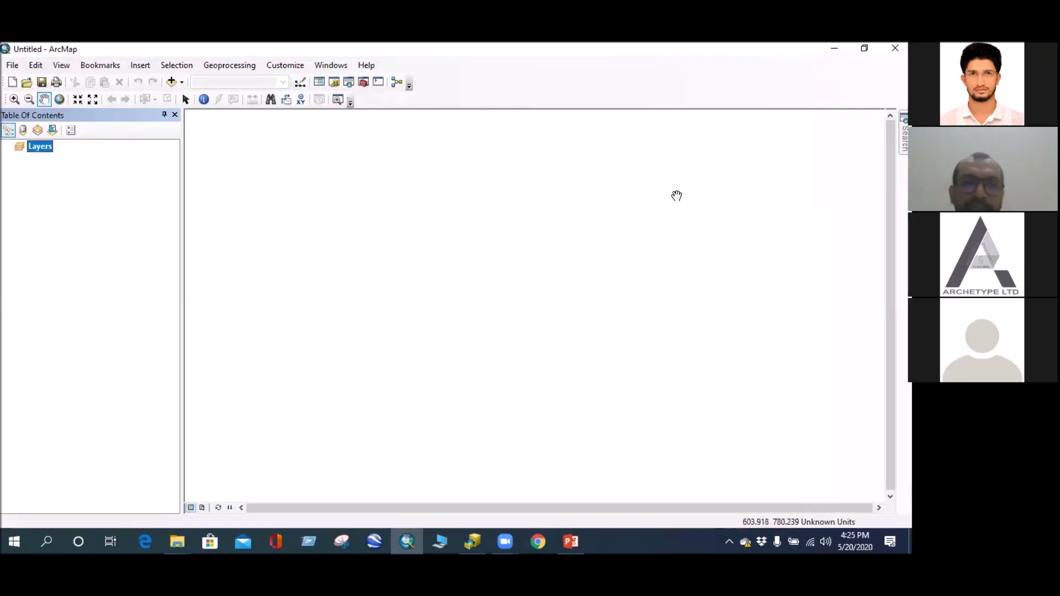
pyautogui.rightClick(677, 102)
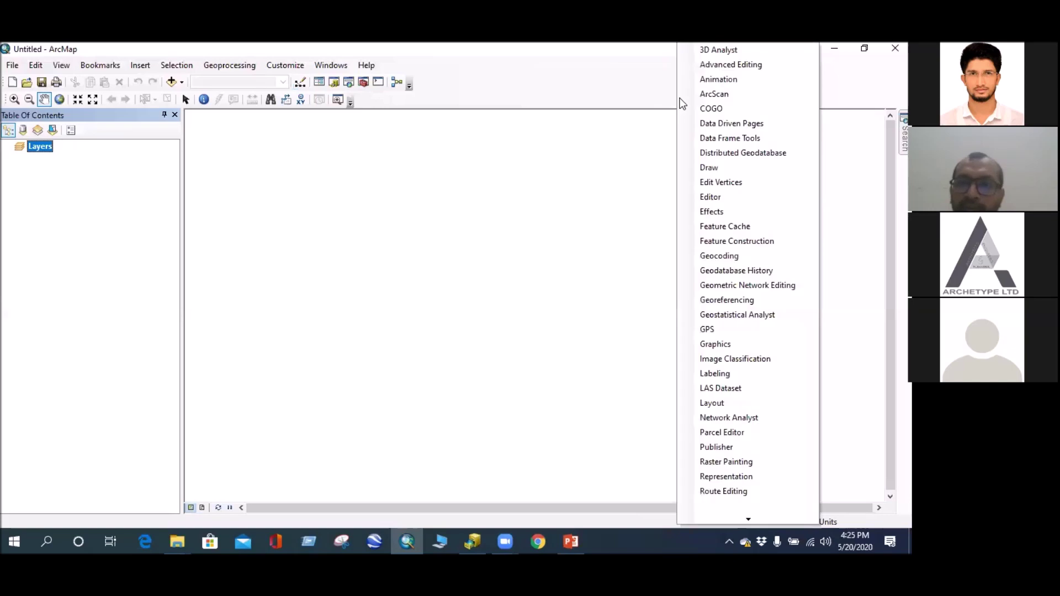
pyautogui.click(701, 197)
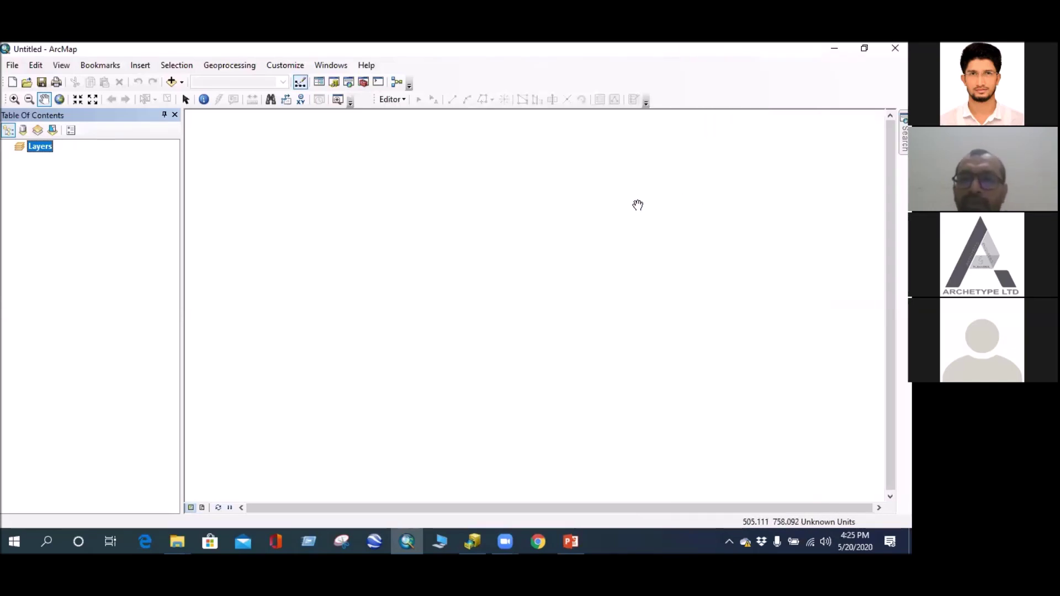
pyautogui.moveTo(374, 100); pyautogui.dragTo(442, 83)
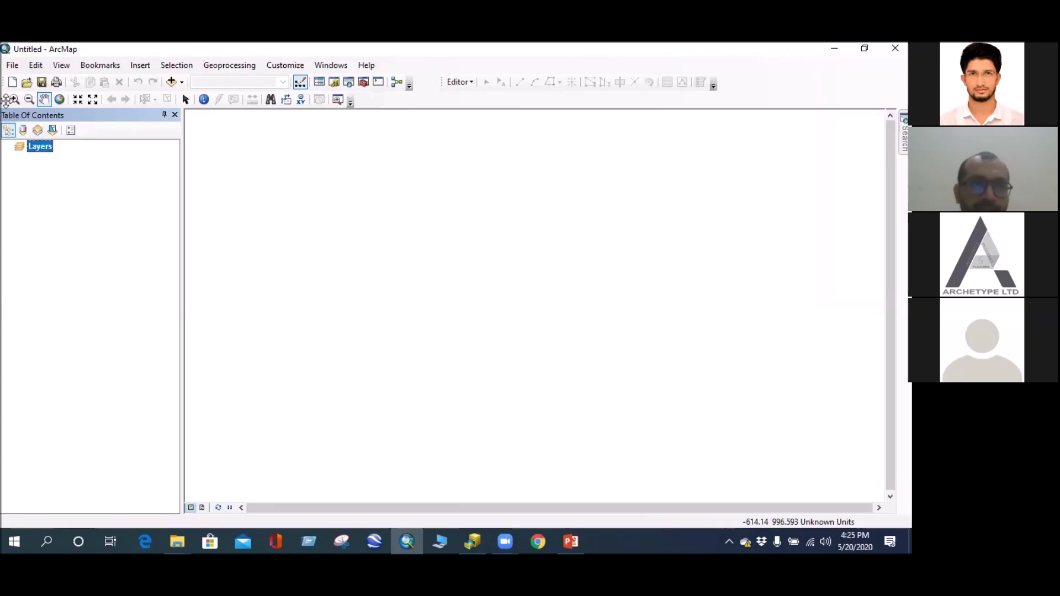
# Hide the Standard toolbar and show it again
pyautogui.rightClick(571, 102)
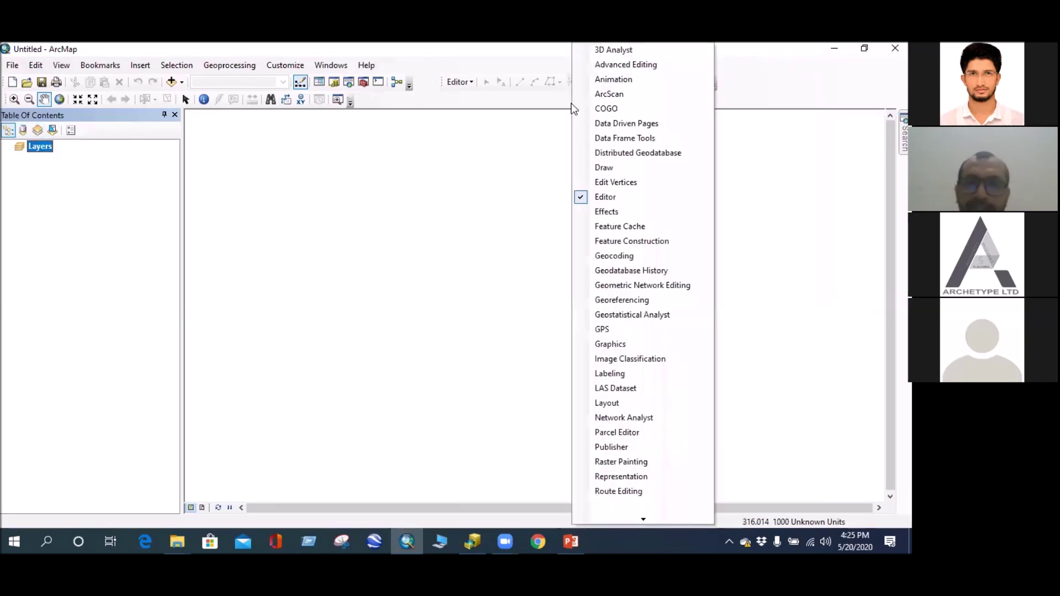
pyautogui.moveTo(640, 522)
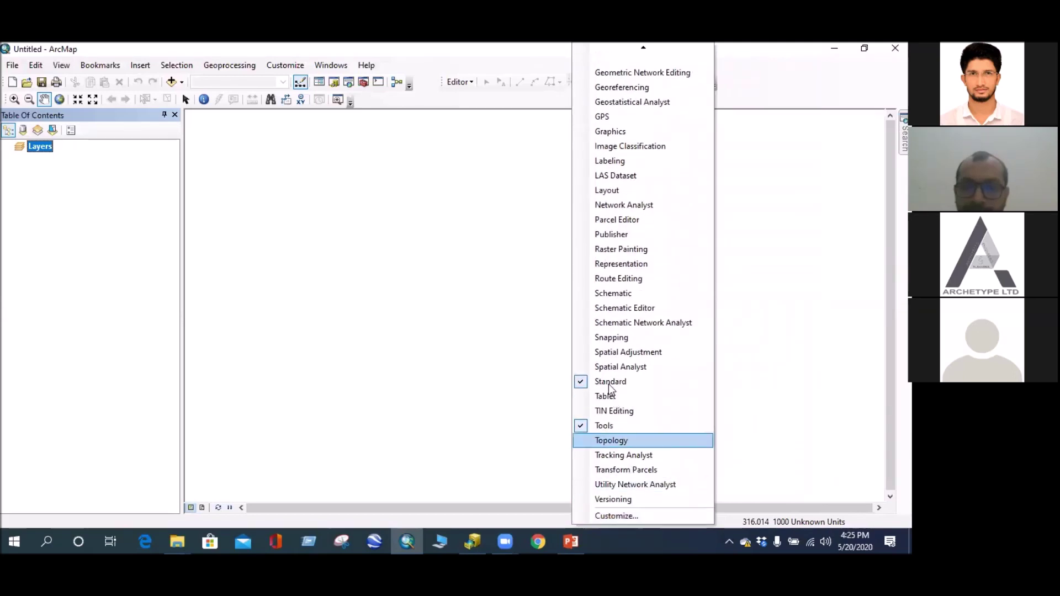
pyautogui.click(577, 383)
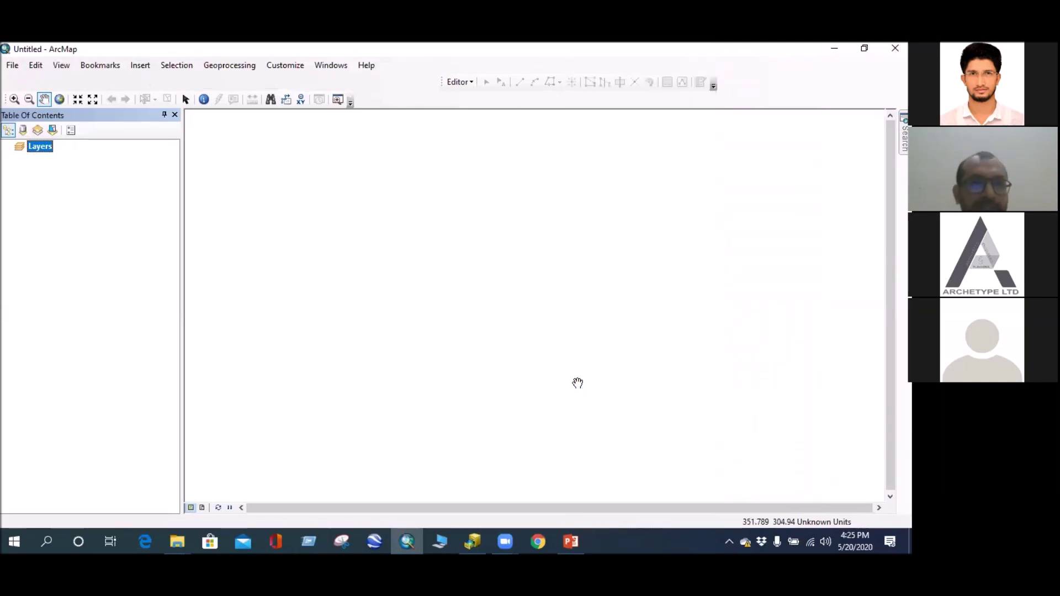
pyautogui.rightClick(588, 104)
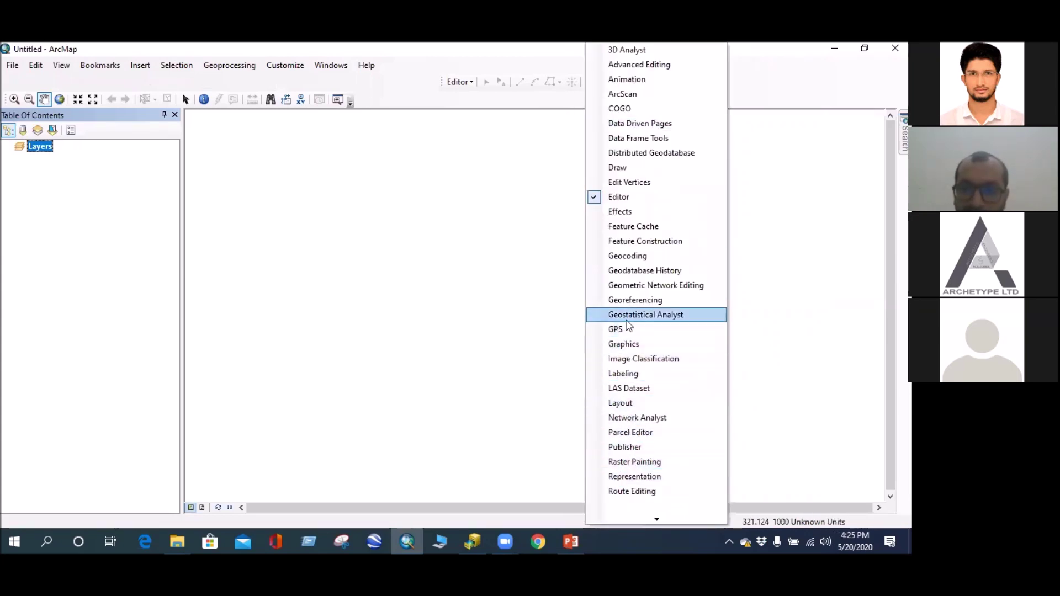
pyautogui.moveTo(643, 518)
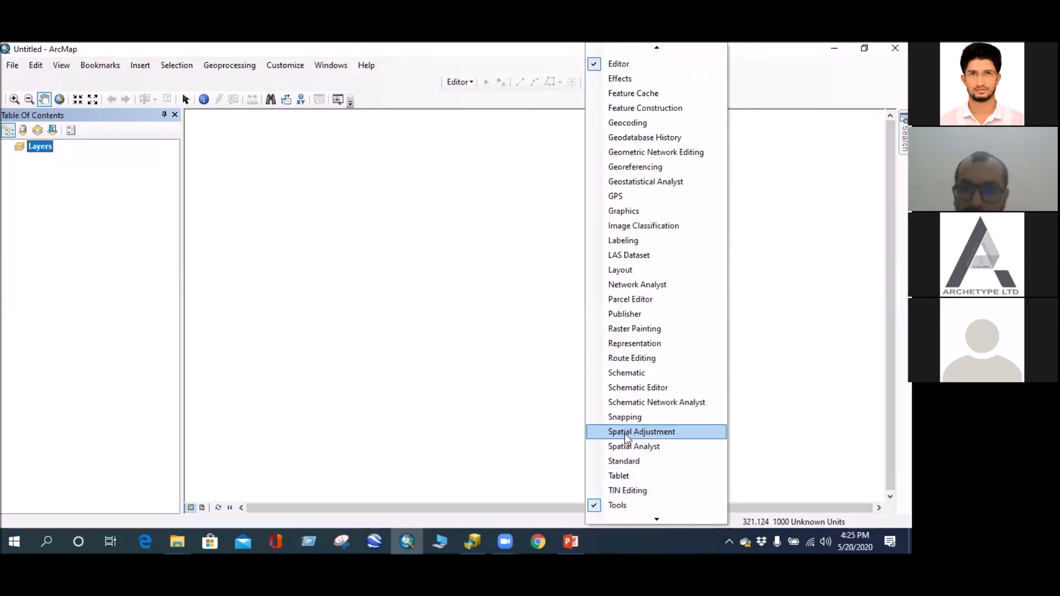
pyautogui.click(621, 462)
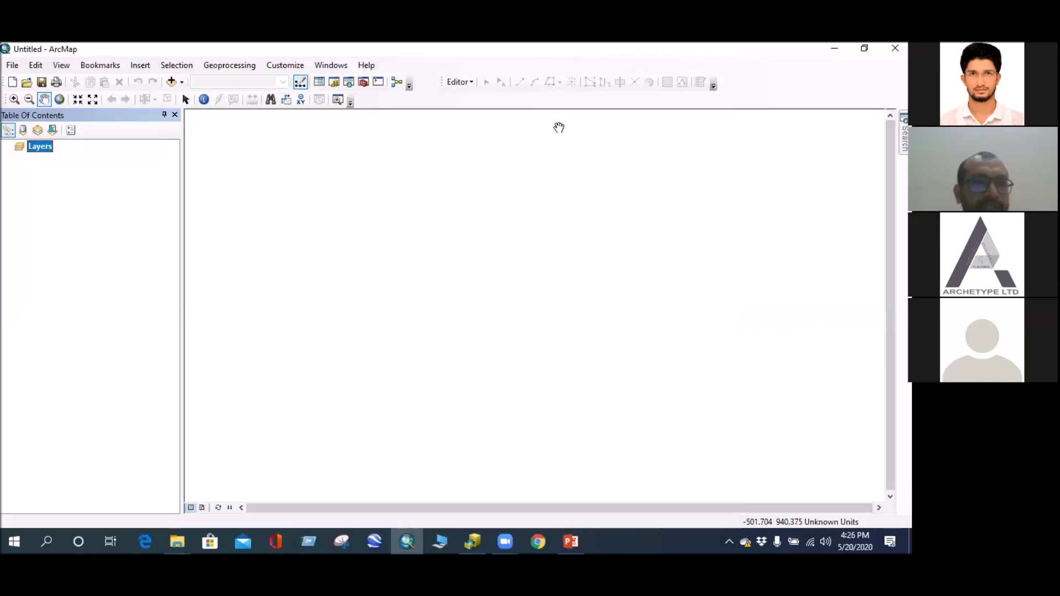
# Hide the Tools toolbar
pyautogui.rightClick(532, 101)
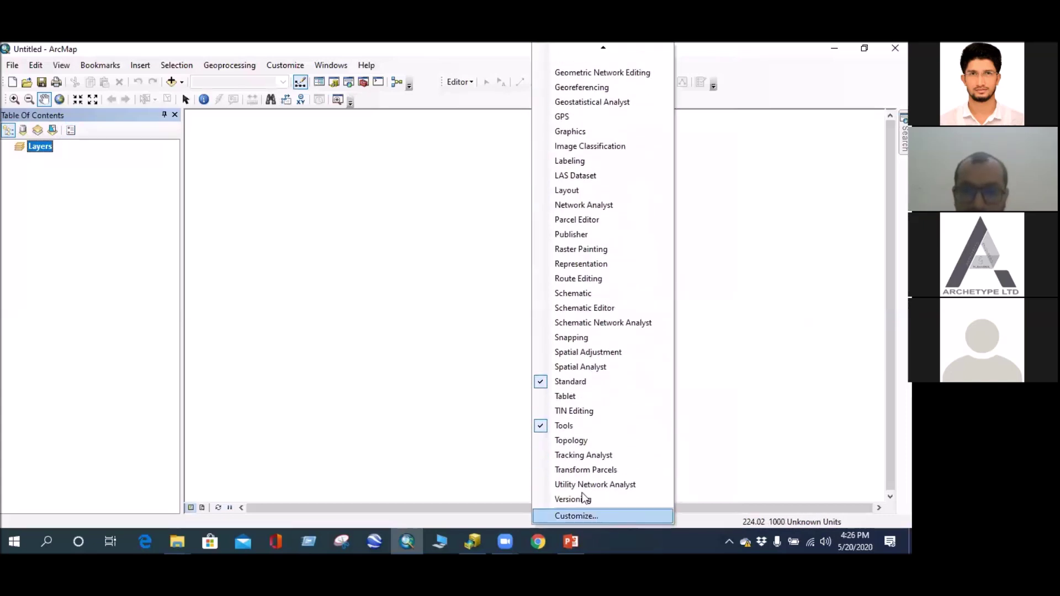
pyautogui.click(544, 428)
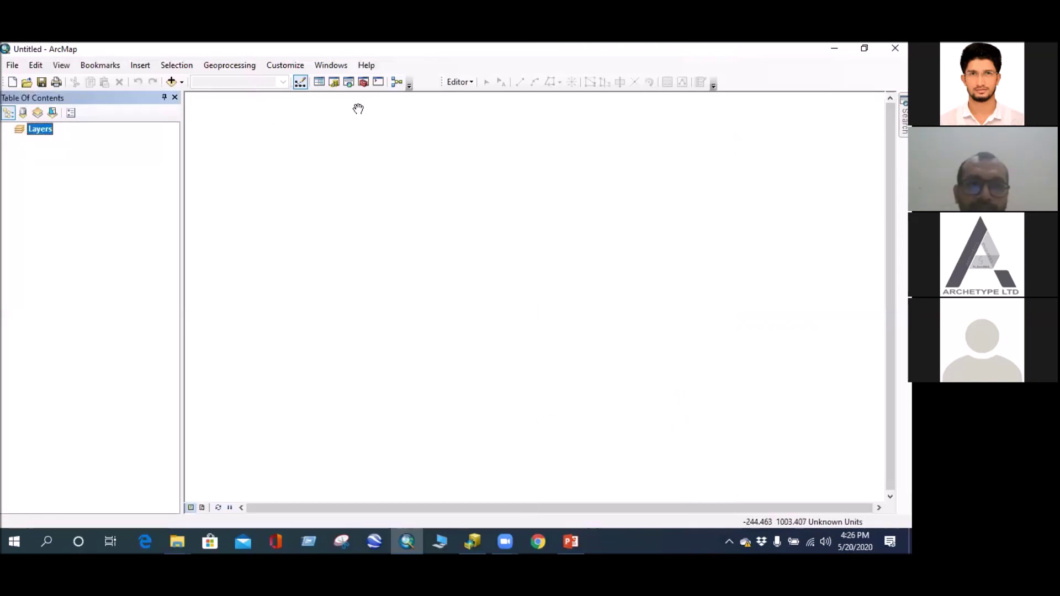
# Show the Tools toolbar again and move the Editor toolbar into its row, directly after it
pyautogui.rightClick(753, 83)
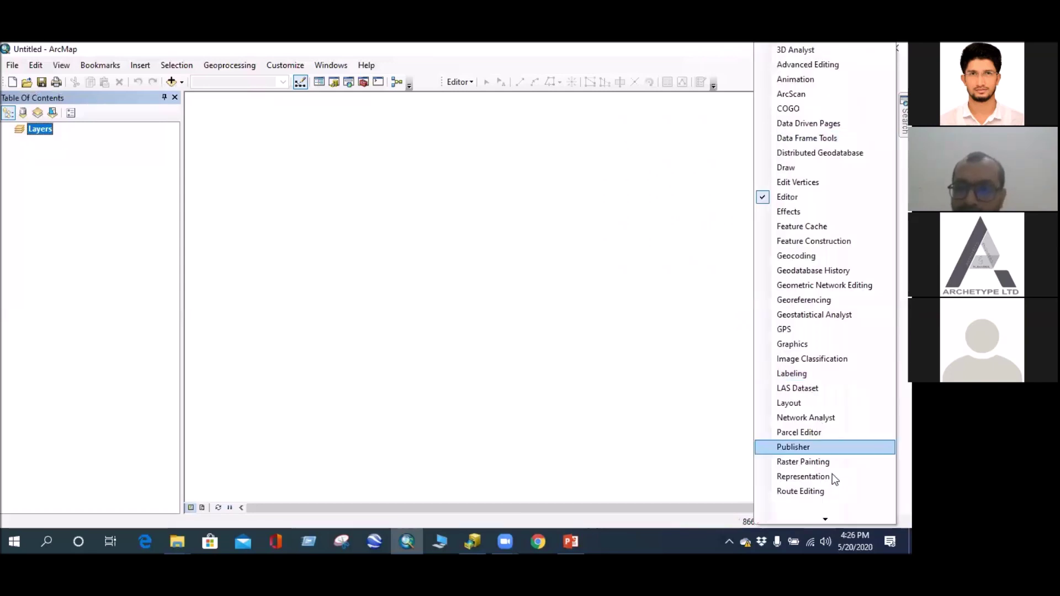
pyautogui.moveTo(829, 517)
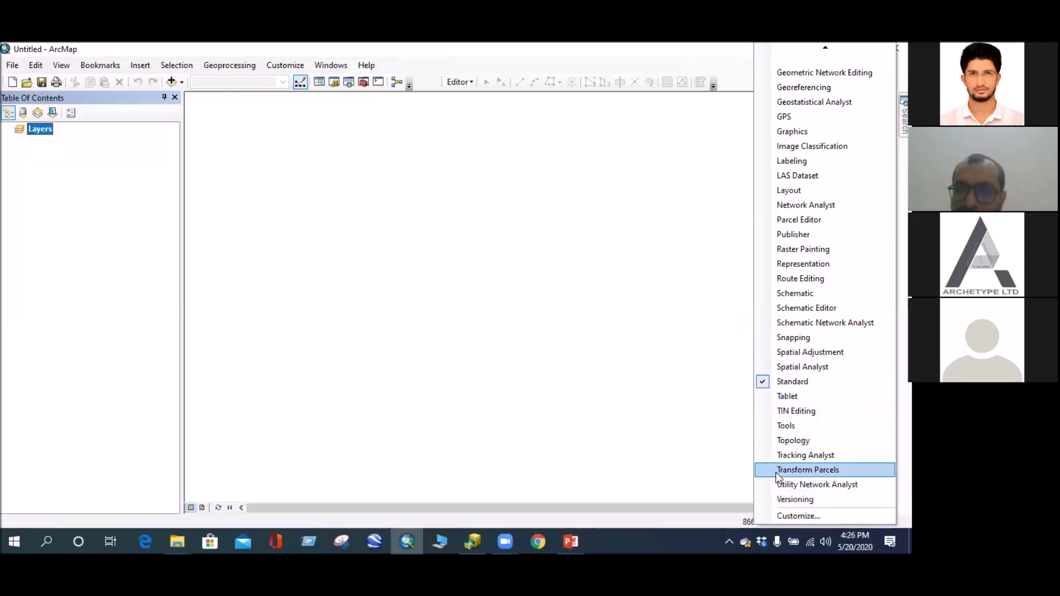
pyautogui.click(786, 426)
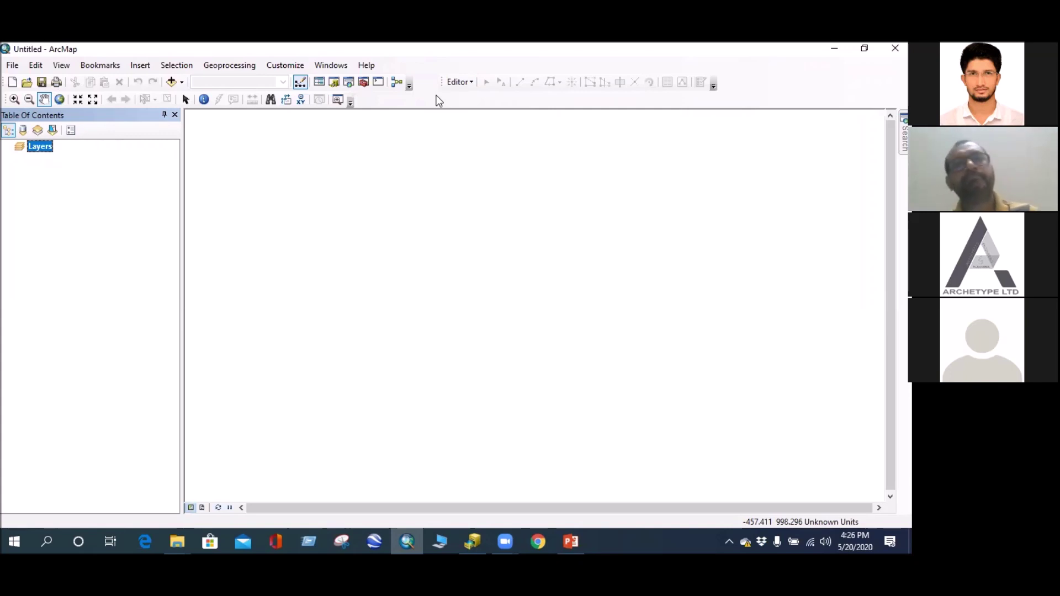
pyautogui.moveTo(441, 82); pyautogui.dragTo(357, 100)
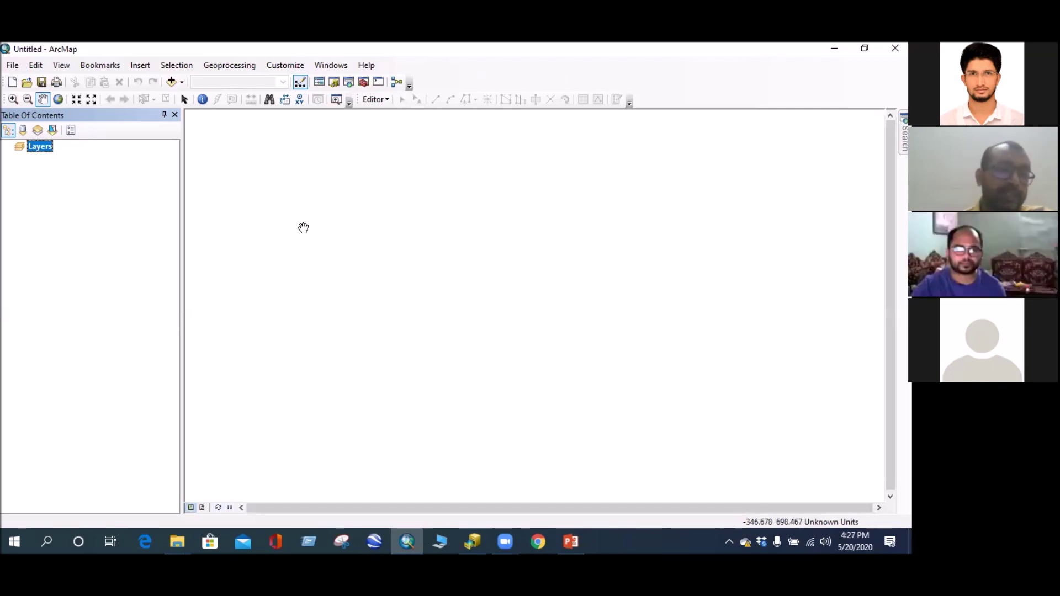
# Start adding data and go up from the Bakerganj CAD file folder to the top level of the catalog
pyautogui.click(170, 82)
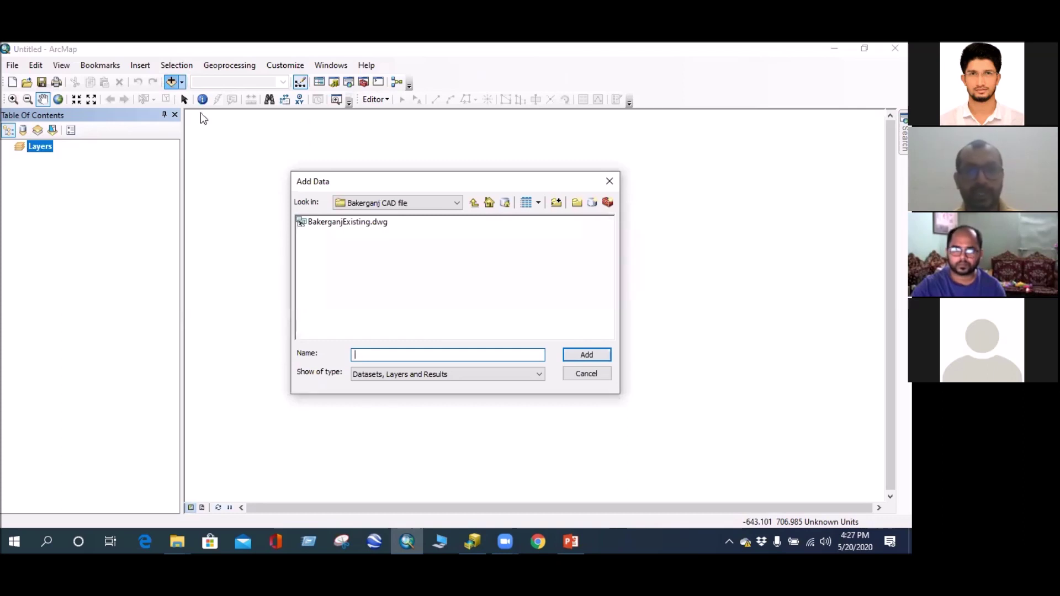
pyautogui.click(474, 204)
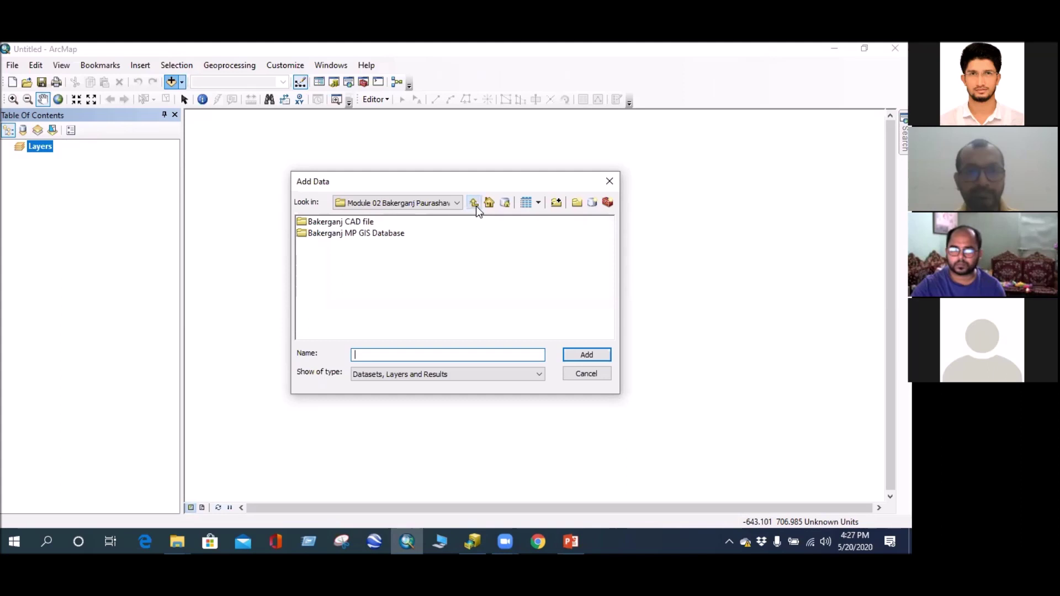
pyautogui.click(475, 205)
pyautogui.click(475, 204)
pyautogui.click(475, 204)
pyautogui.click(475, 204)
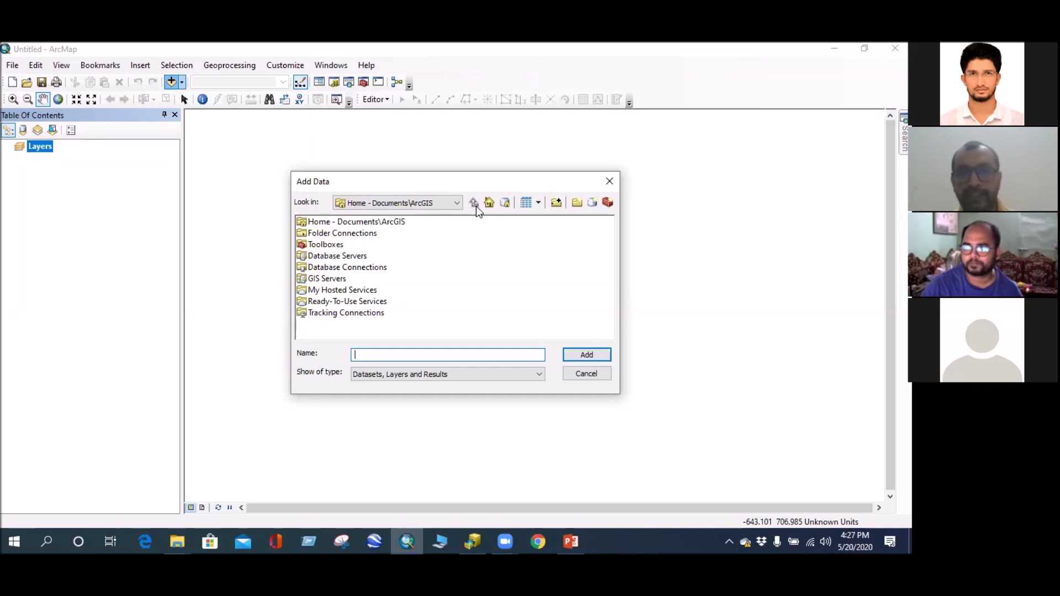
pyautogui.click(556, 202)
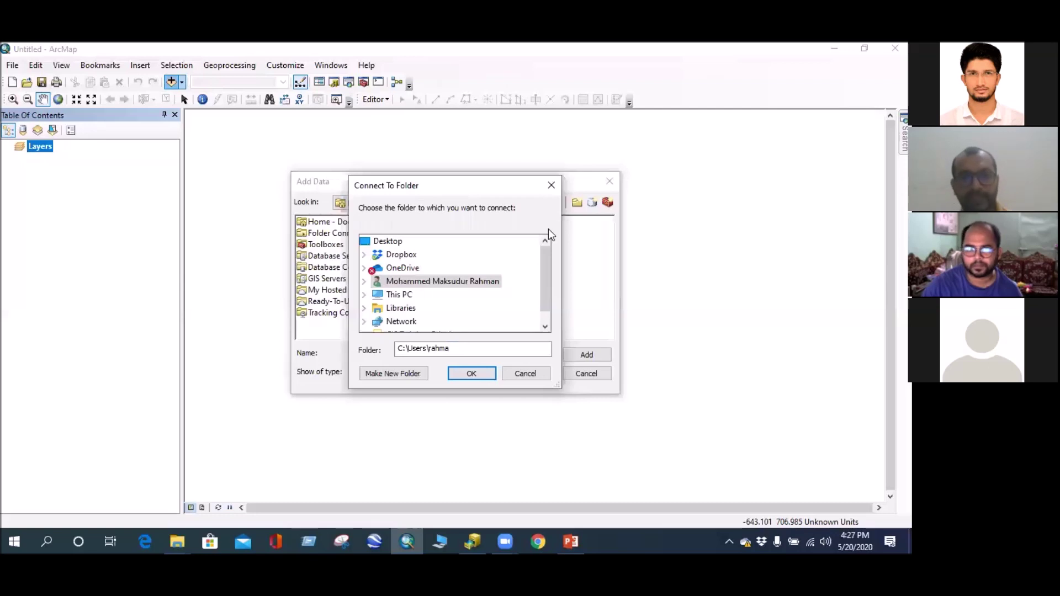
pyautogui.scroll(-1, 545, 279)
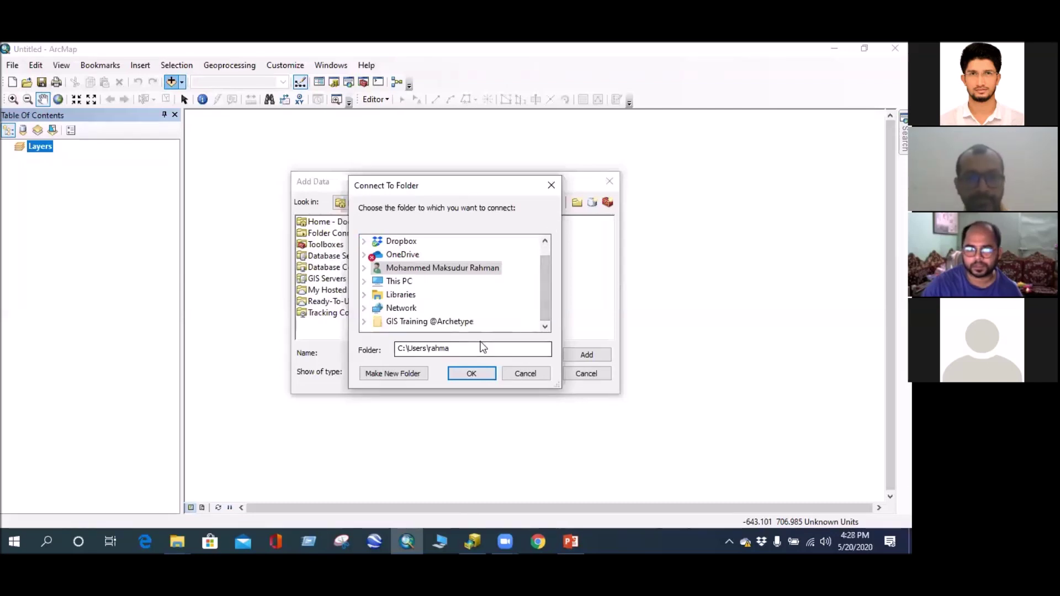
pyautogui.click(432, 323)
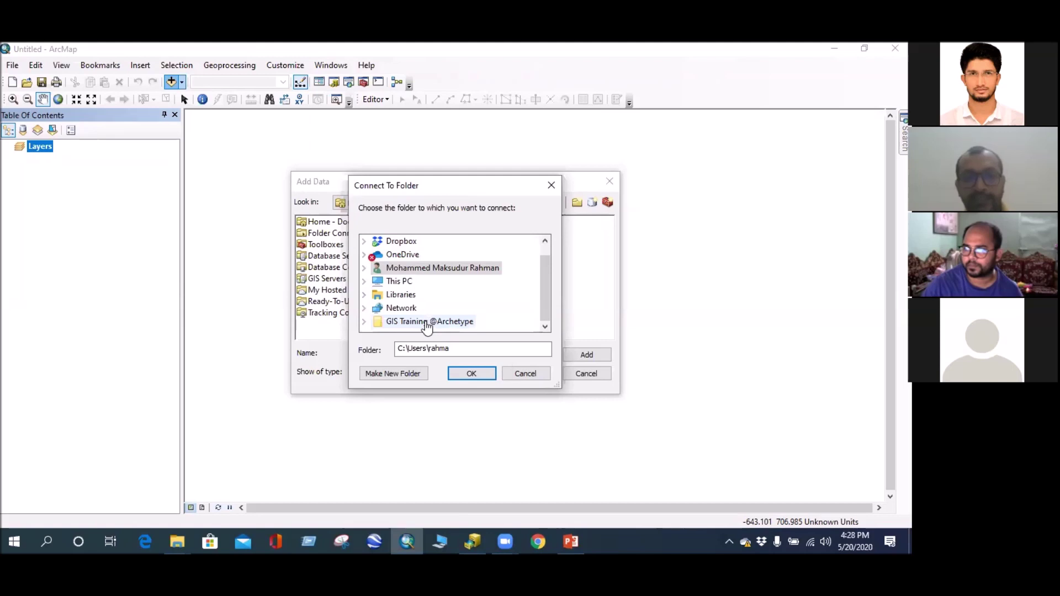
pyautogui.click(466, 377)
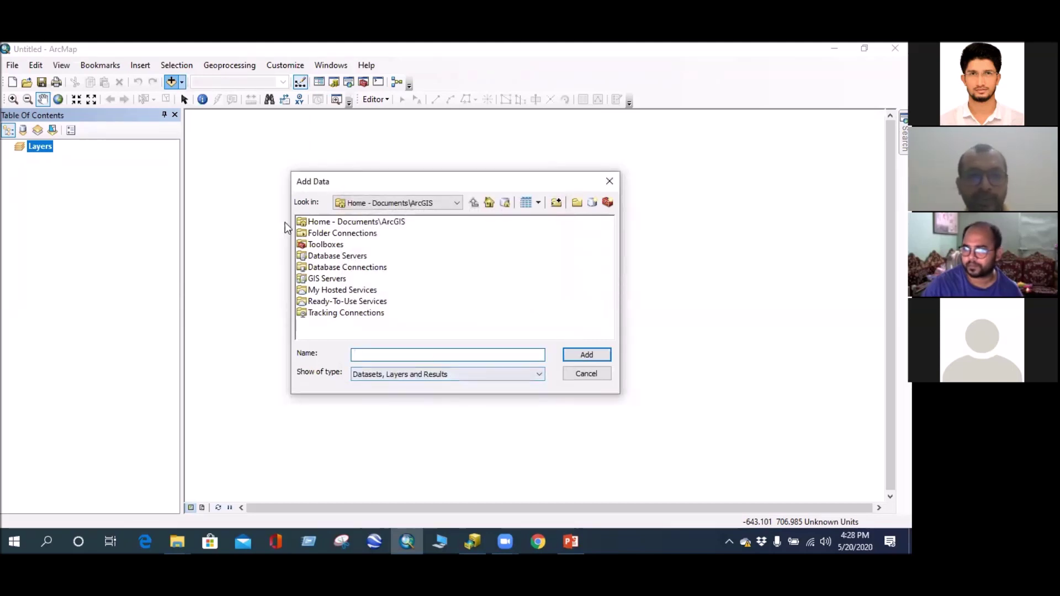
# Look into Folder Connections to check the connected training folder, and return to the top level
pyautogui.click(302, 234)
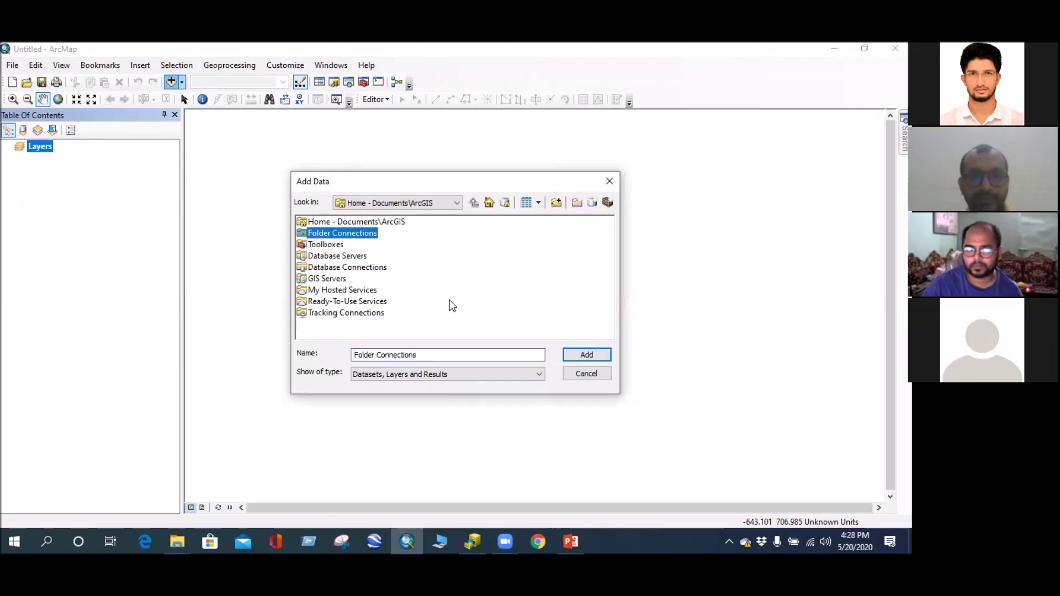
pyautogui.doubleClick(319, 234)
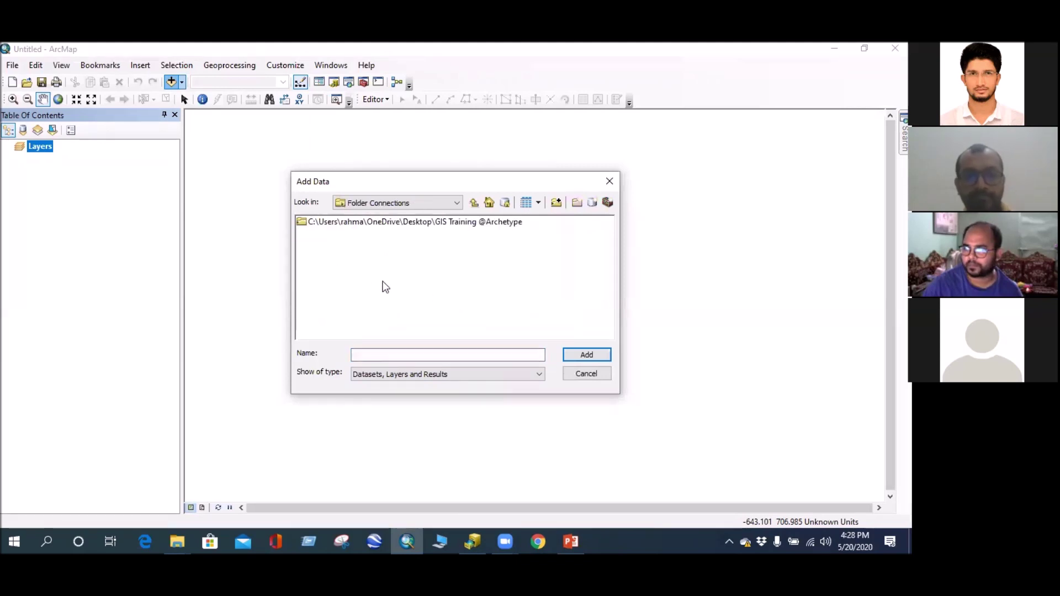
pyautogui.click(473, 207)
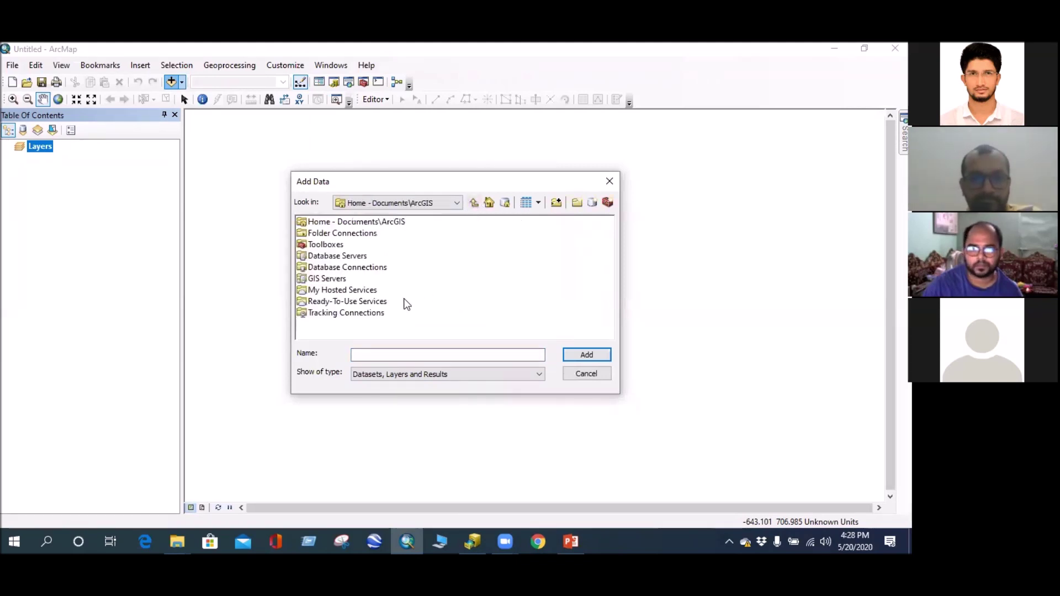
pyautogui.doubleClick(340, 234)
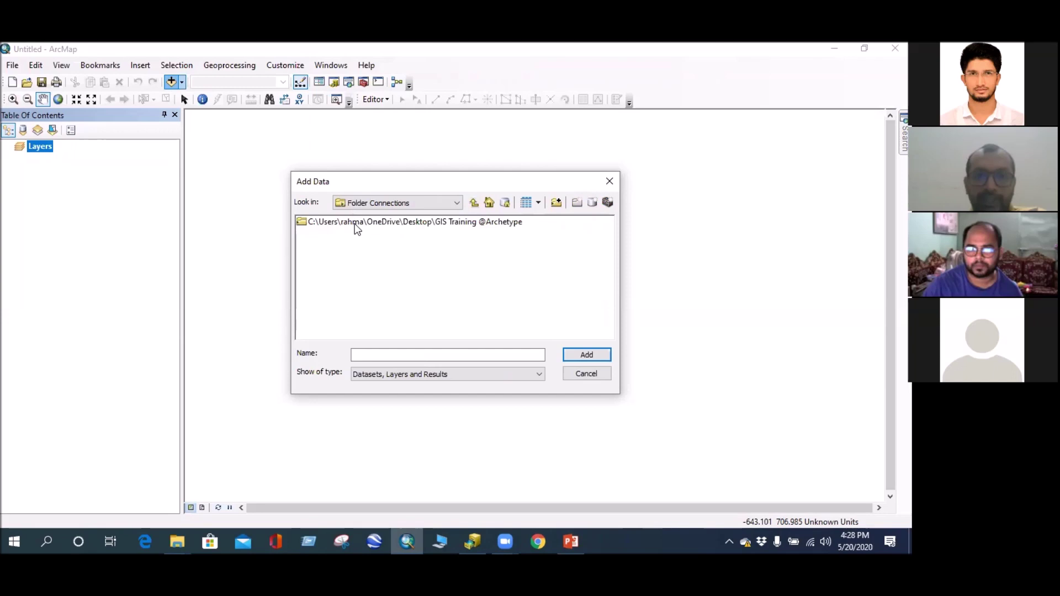
pyautogui.click(473, 204)
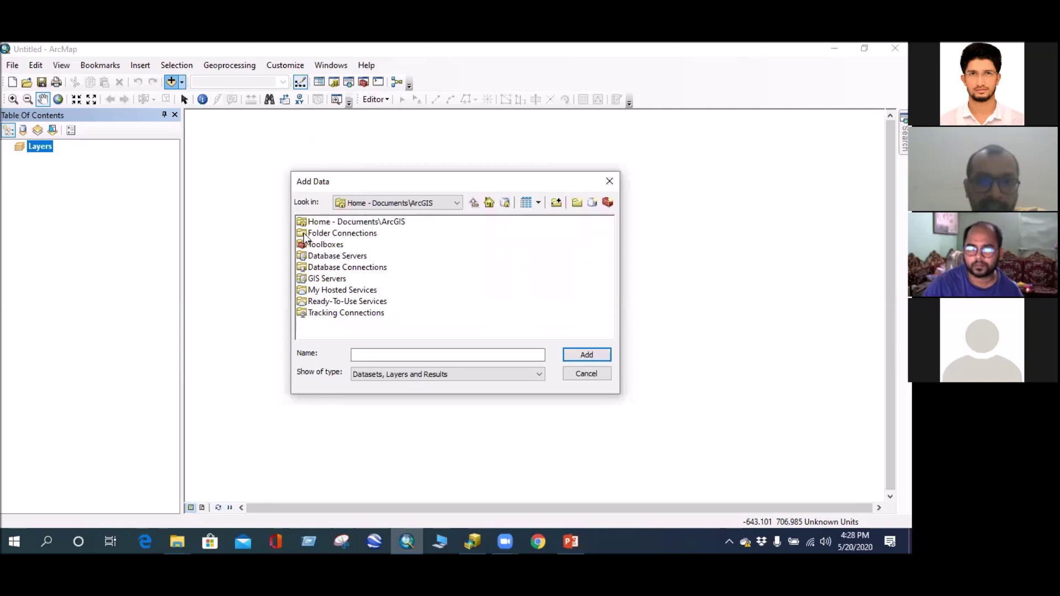
pyautogui.doubleClick(308, 235)
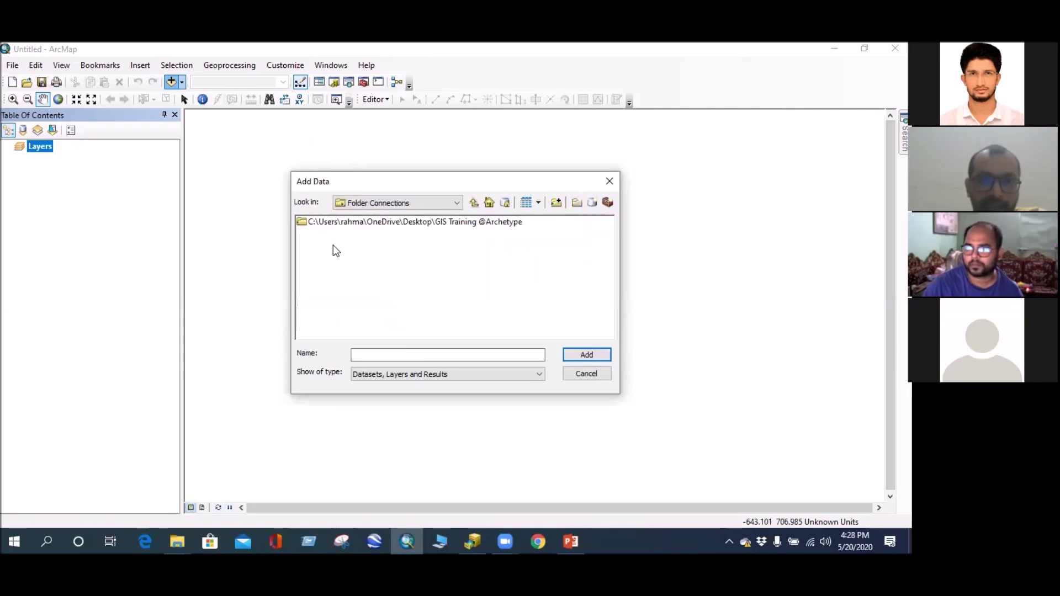
pyautogui.doubleClick(334, 226)
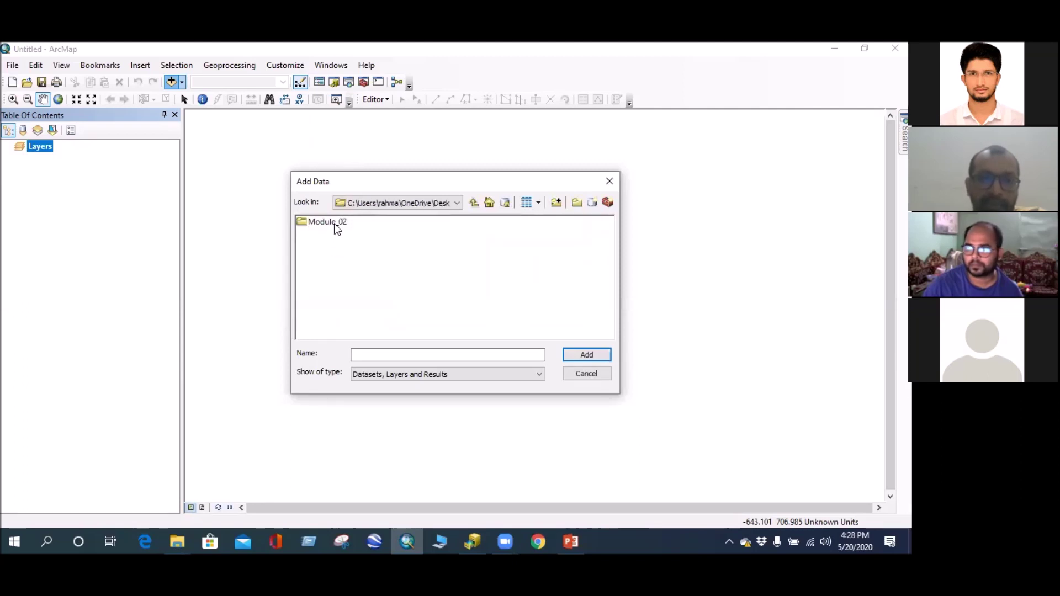
pyautogui.doubleClick(334, 224)
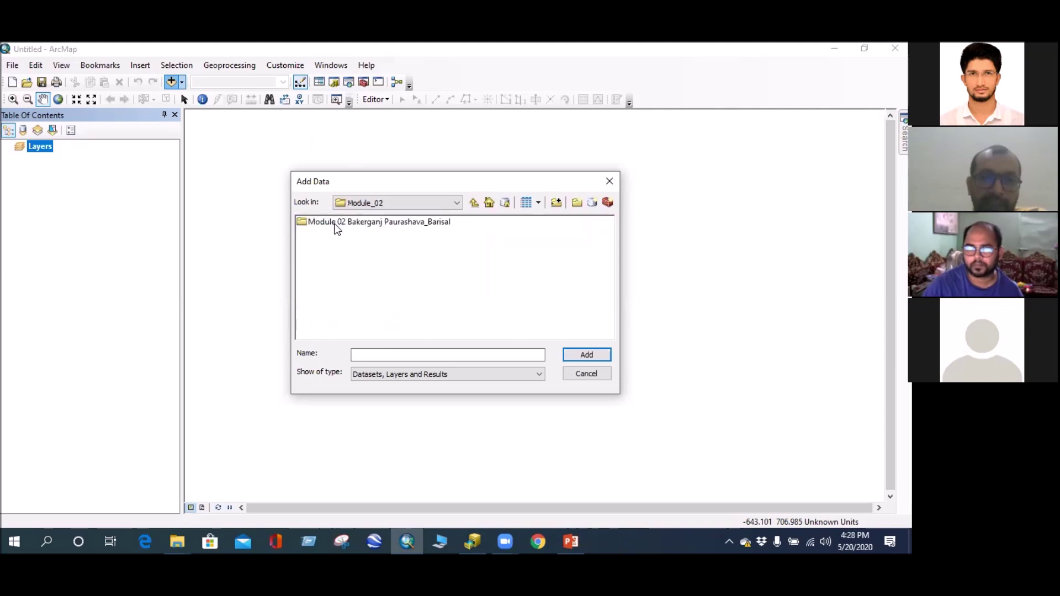
pyautogui.doubleClick(336, 223)
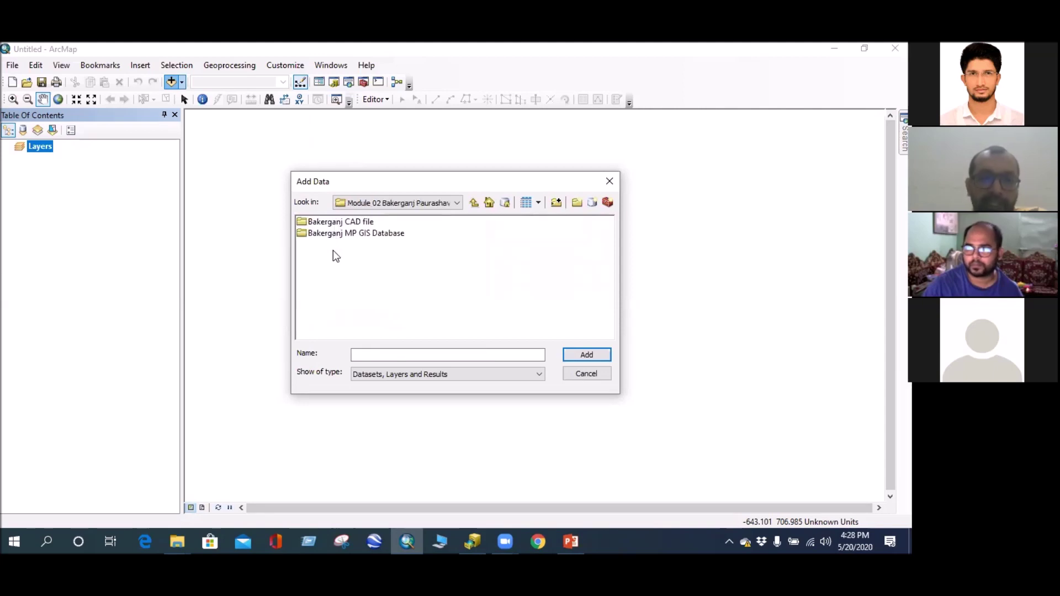
pyautogui.doubleClick(337, 236)
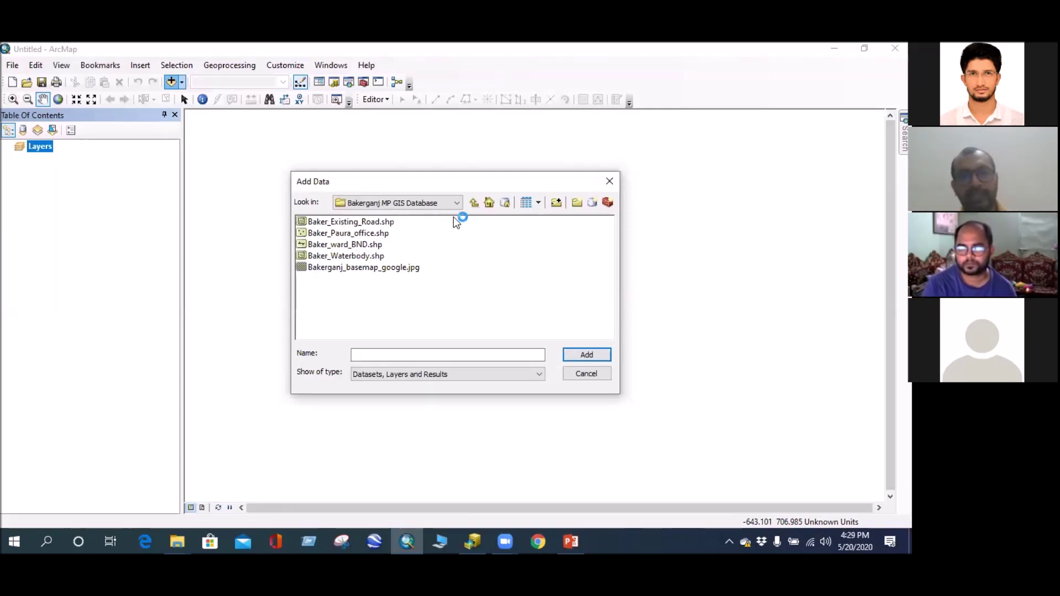
# Add all four Baker shapefiles and Bakerganj_basemap_google.jpg to the map, dismissing the spatial reference warning
pyautogui.click(389, 221)
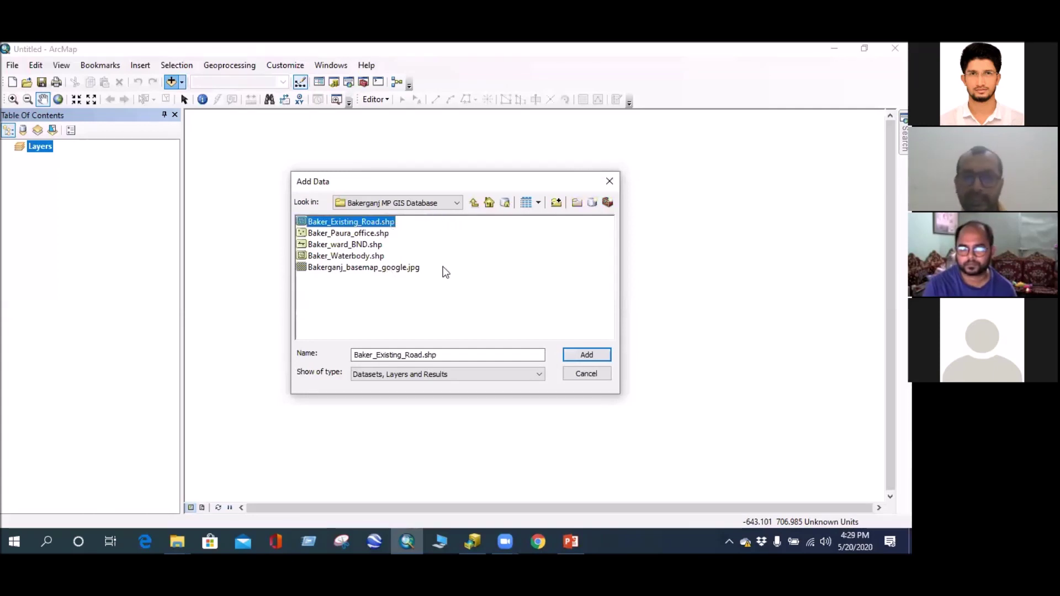
pyautogui.moveTo(456, 218); pyautogui.dragTo(361, 293)
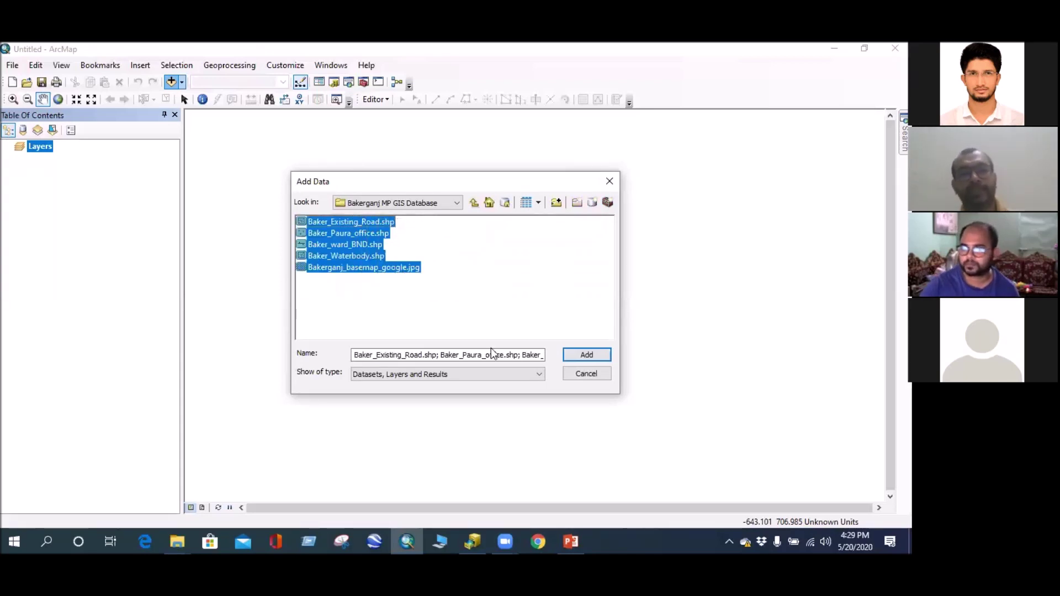
pyautogui.click(571, 356)
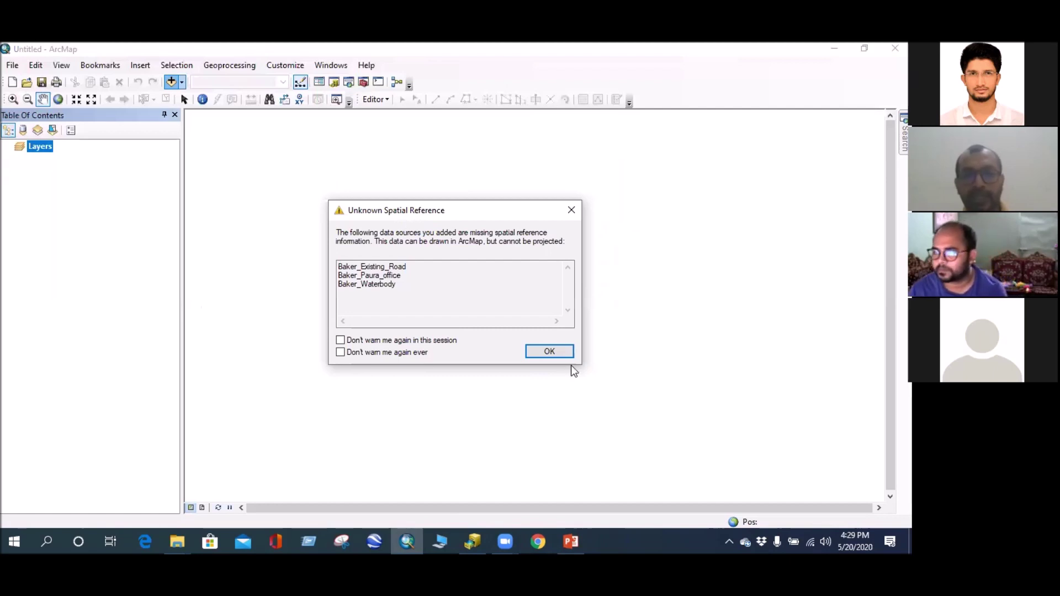
pyautogui.click(572, 211)
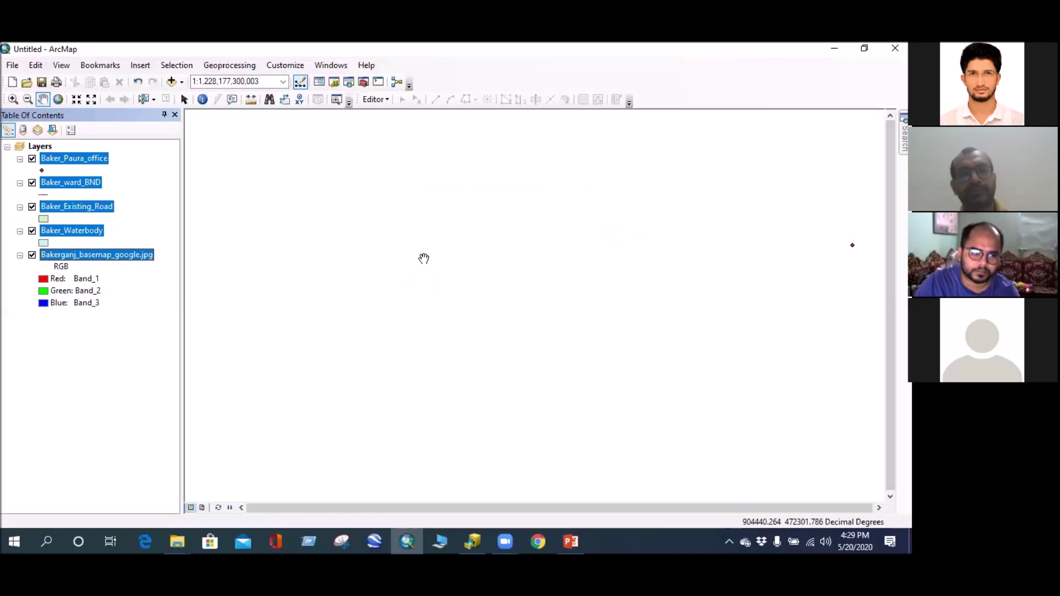
# Remove the Bakerganj_basemap_google.jpg layer and zoom the map to the Baker_ward_BND layer
pyautogui.click(128, 186)
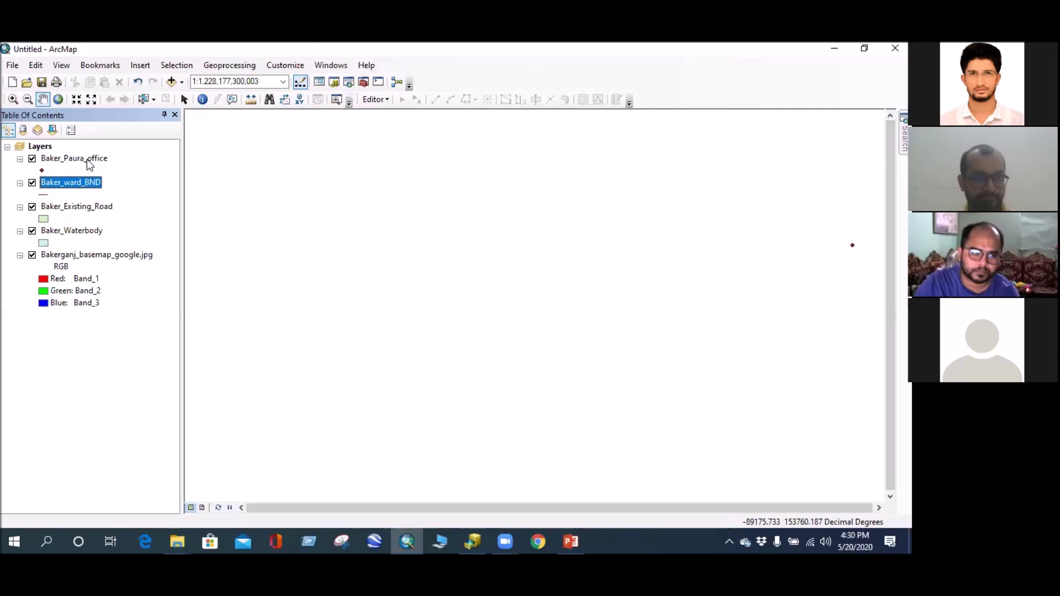
pyautogui.click(82, 254)
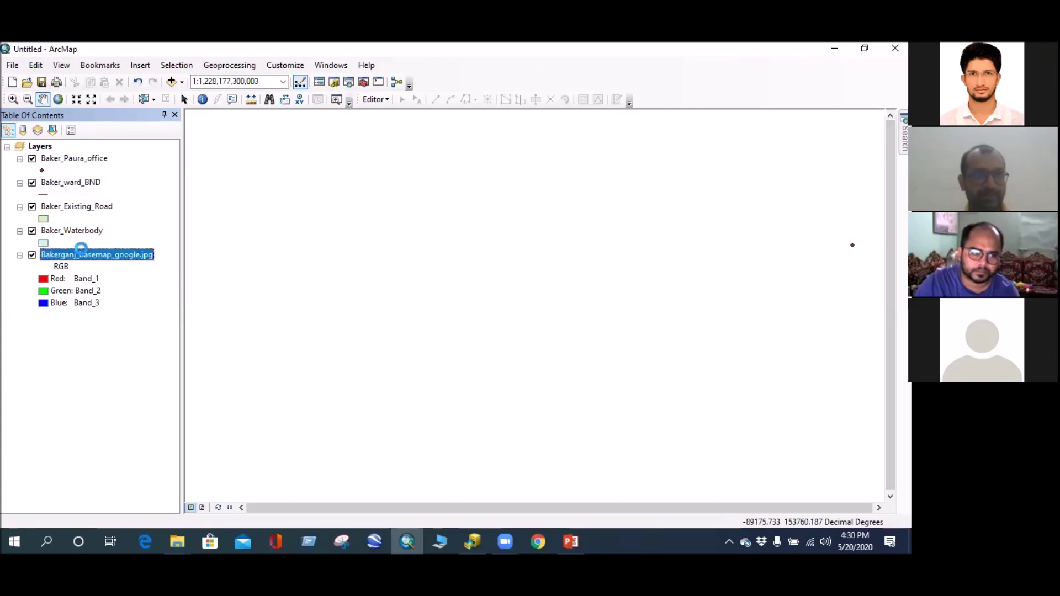
pyautogui.rightClick(81, 254)
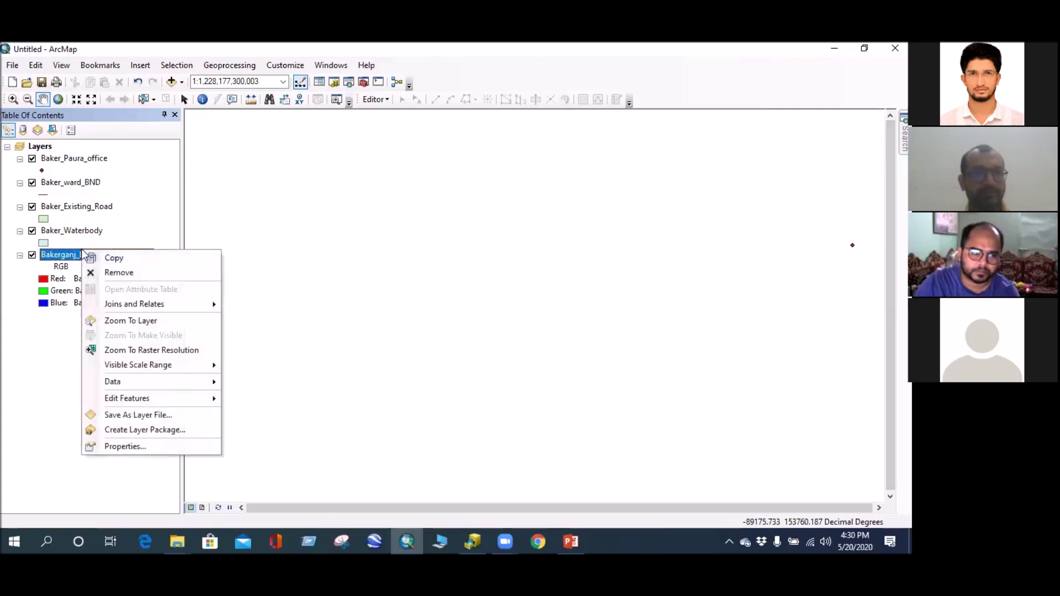
pyautogui.click(107, 273)
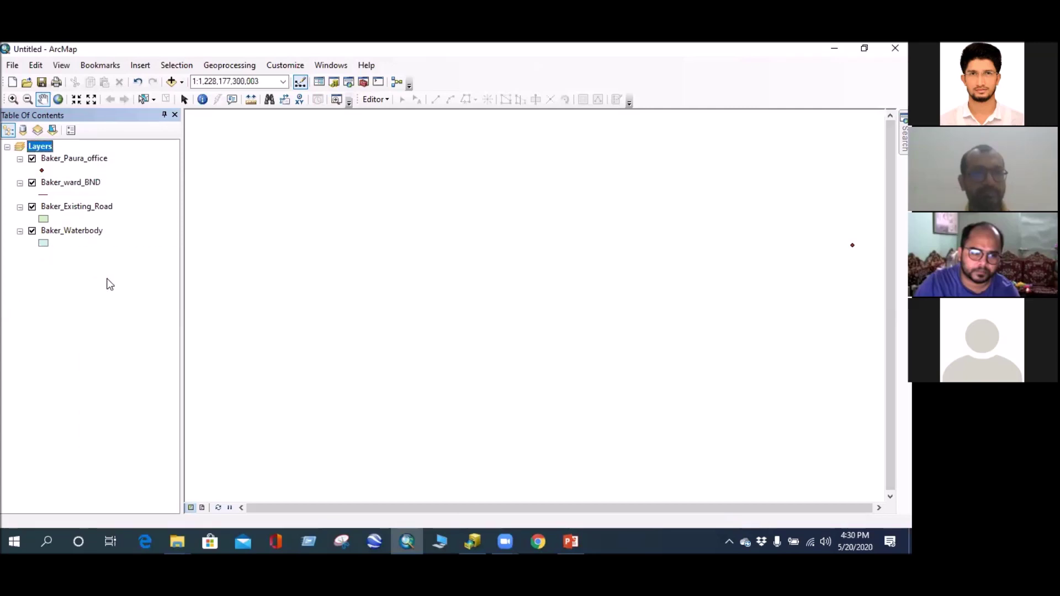
pyautogui.rightClick(78, 183)
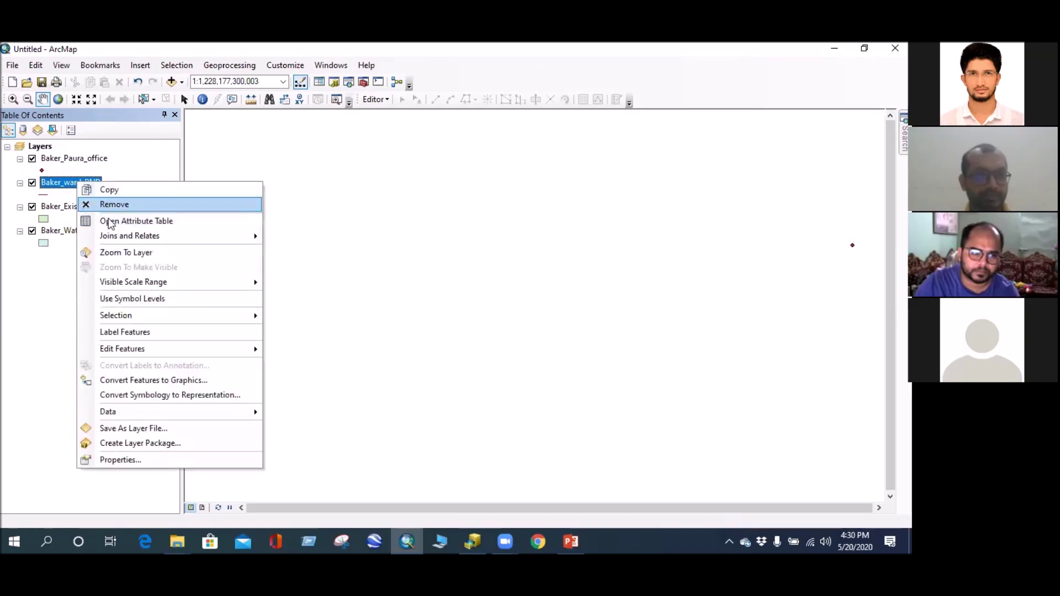
pyautogui.click(114, 252)
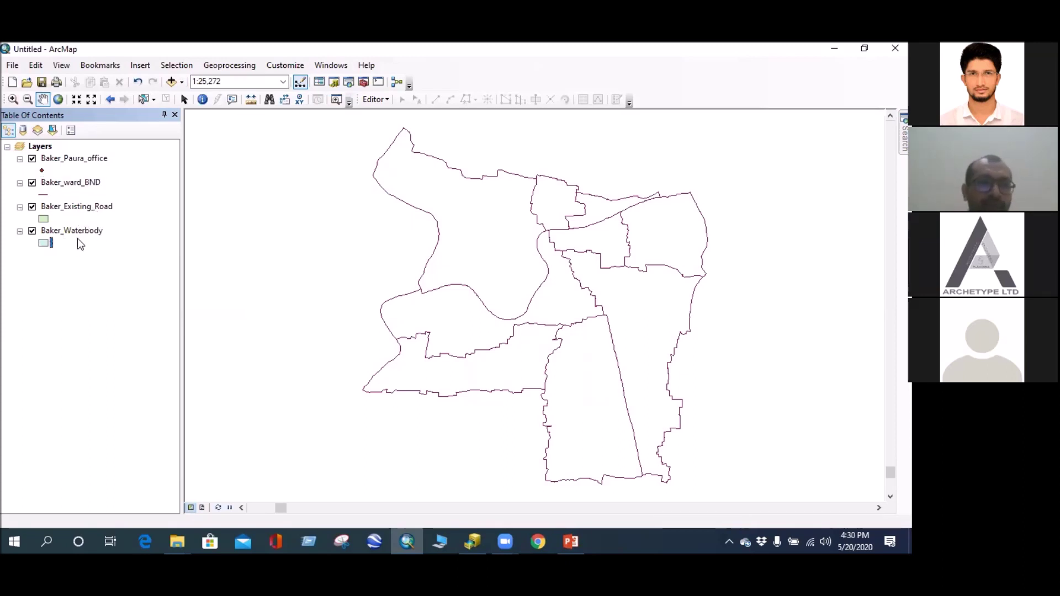
# Remove all remaining layers, from Baker_Paura_office to Baker_Waterbody, from the map
pyautogui.click(71, 160)
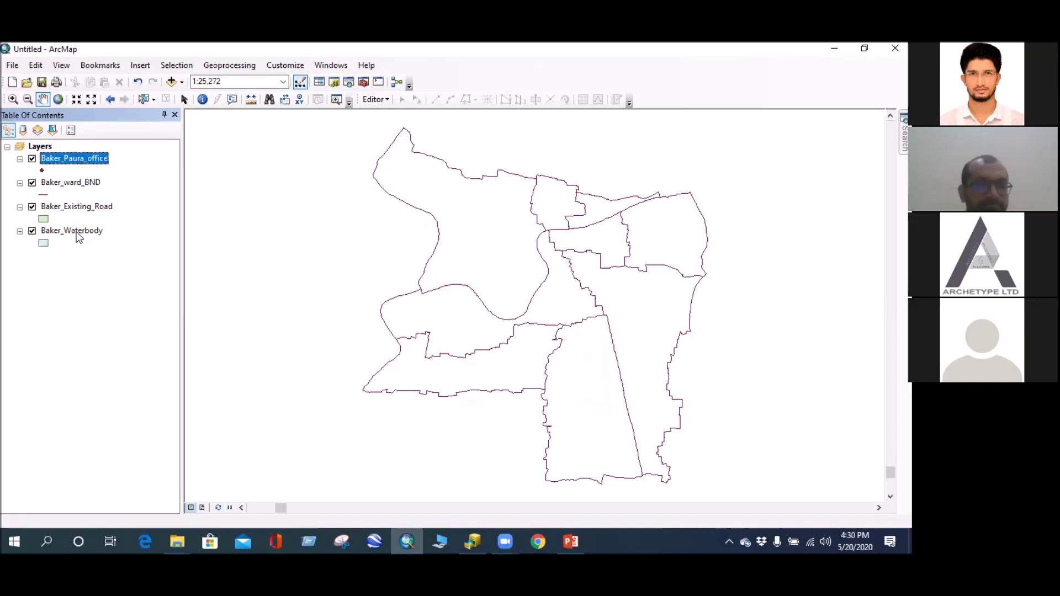
pyautogui.keyDown('shift'); pyautogui.click(76, 232); pyautogui.keyUp('shift')
pyautogui.rightClick(77, 232)
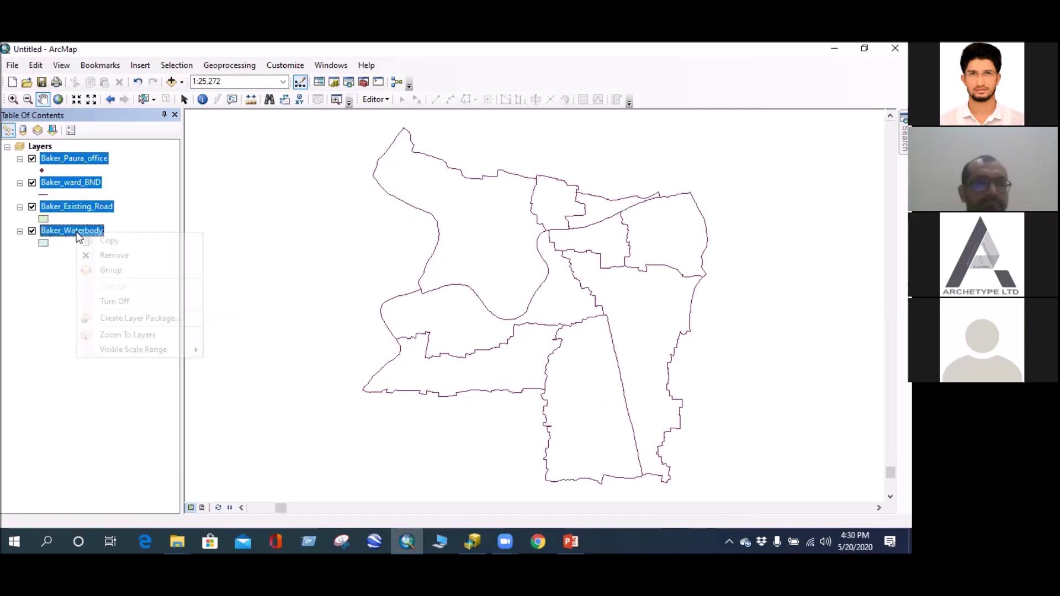
pyautogui.click(97, 256)
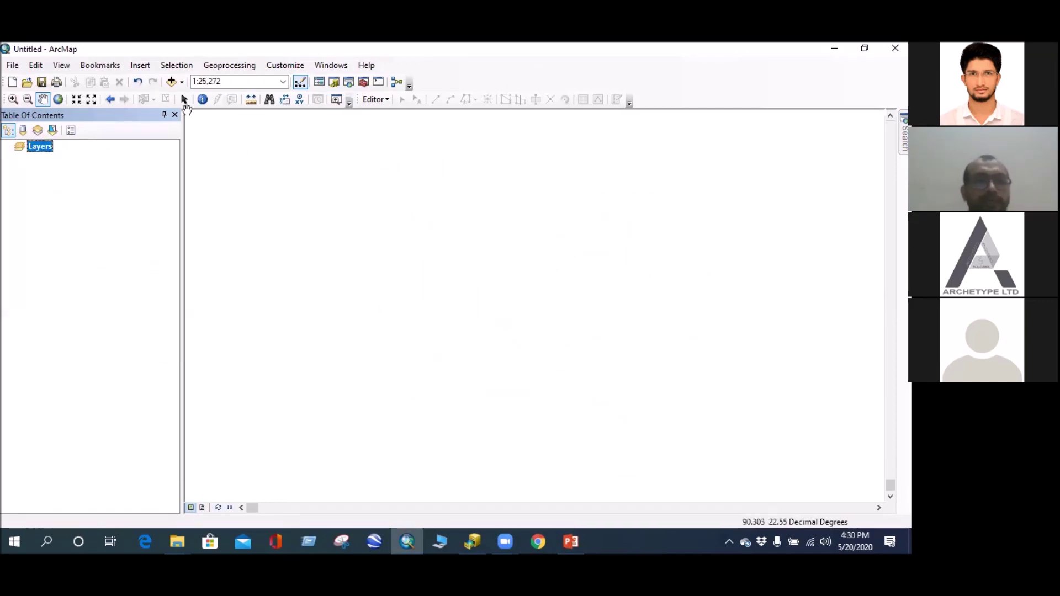
# Add Baker_ward_BND.shp to the map, dismissing the geographic coordinate systems warning, and remove the layer again
pyautogui.click(172, 81)
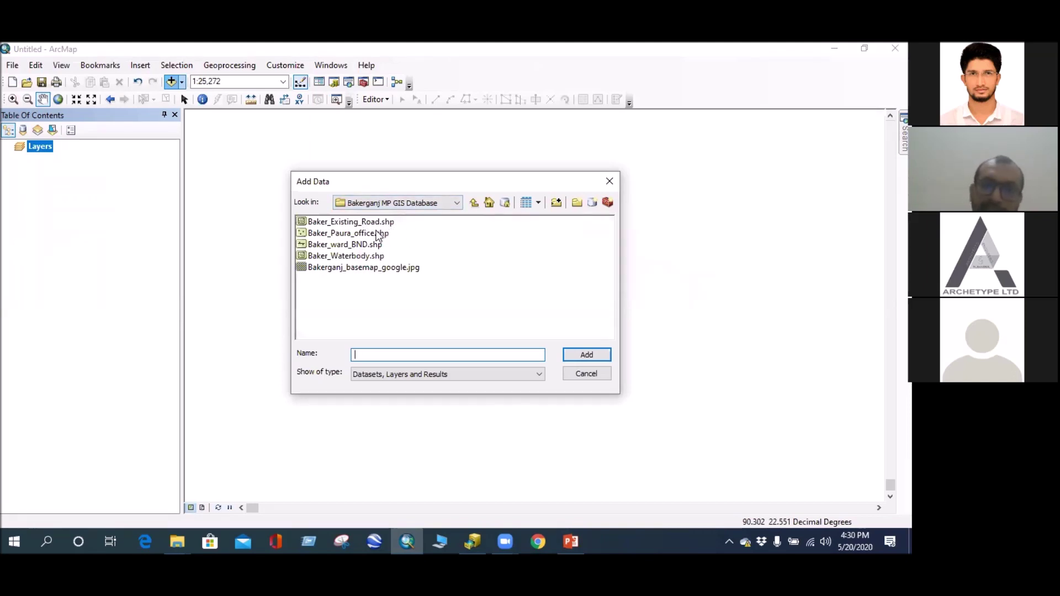
pyautogui.click(362, 247)
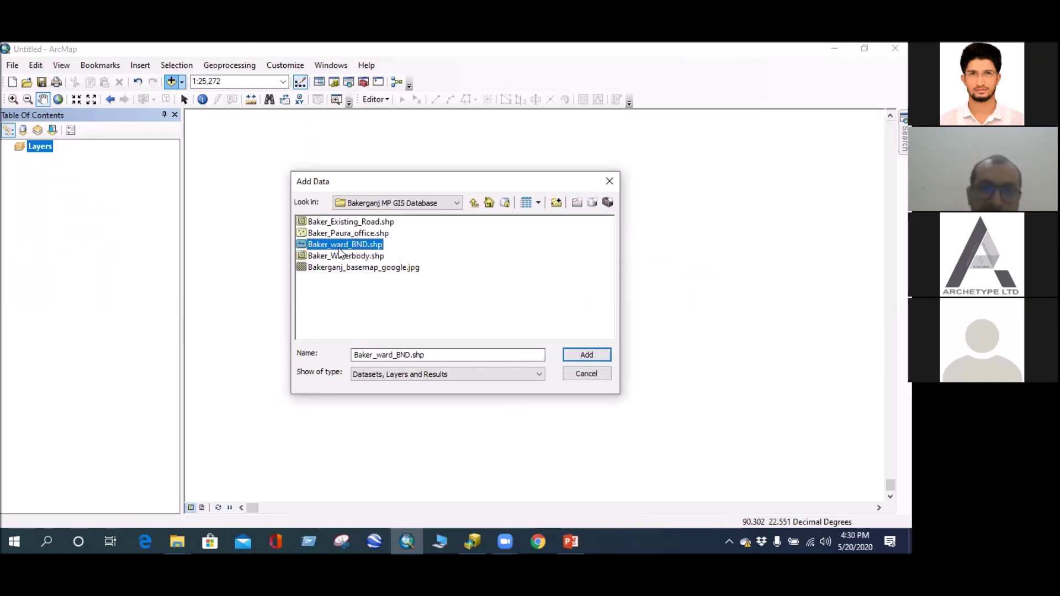
pyautogui.click(579, 353)
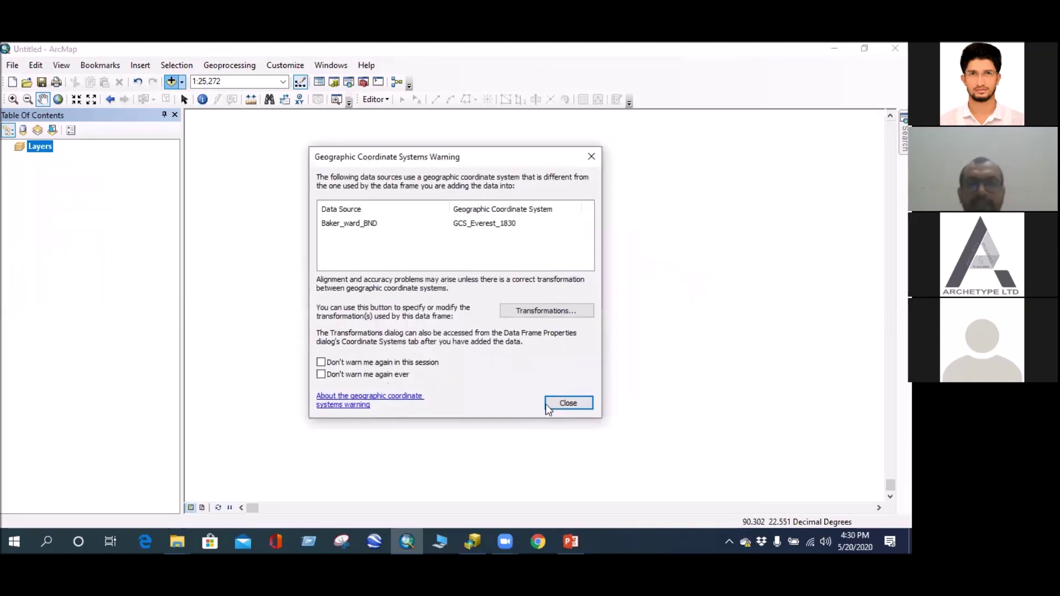
pyautogui.click(568, 404)
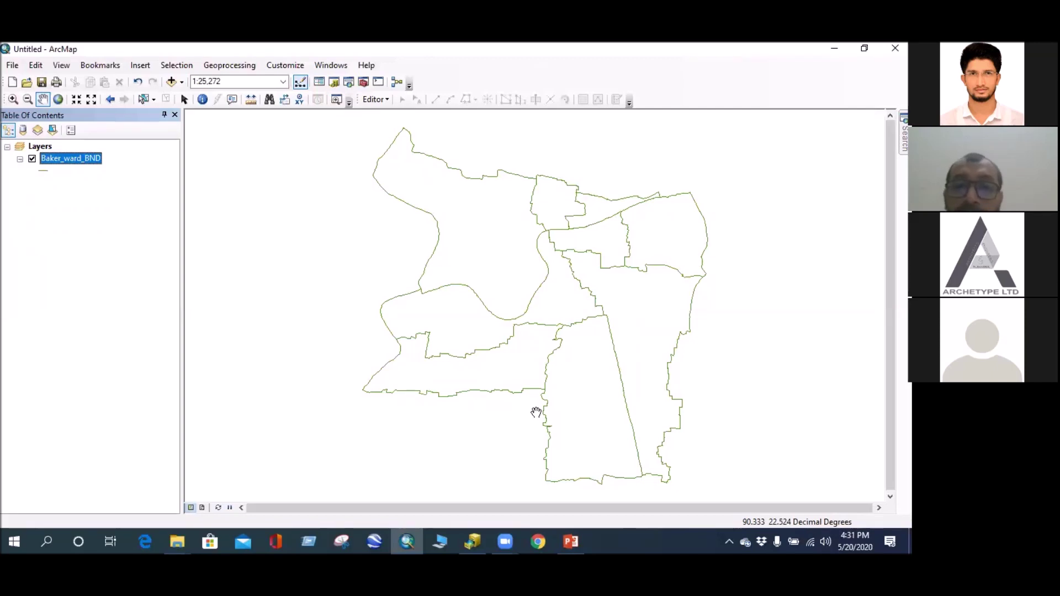
pyautogui.rightClick(89, 164)
pyautogui.click(103, 178)
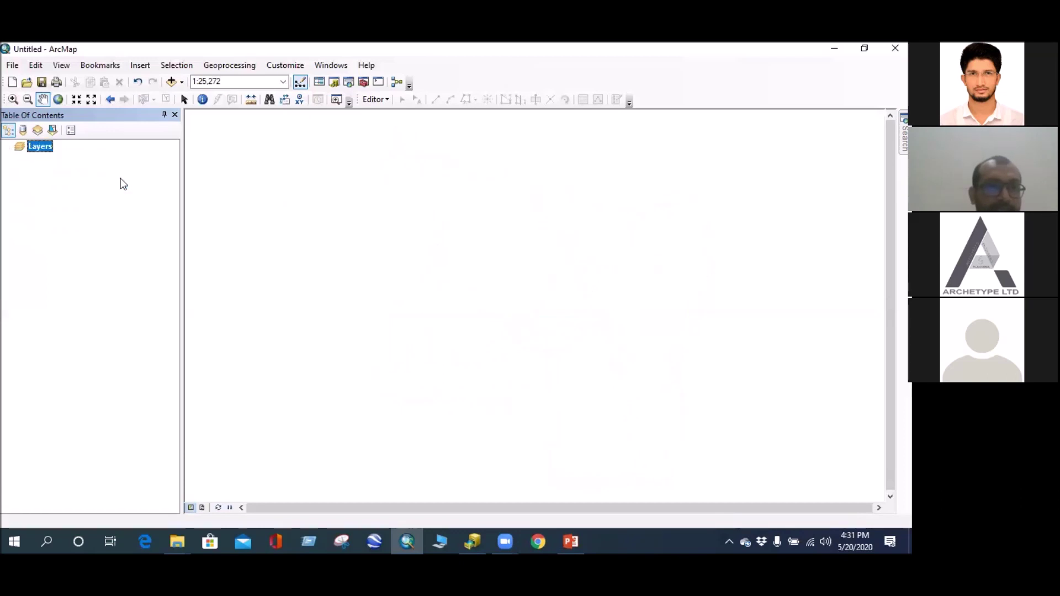
# Add the Baker_ward_BND.shp shapefile to the empty map and dismiss the geographic coordinate systems warning
pyautogui.click(171, 82)
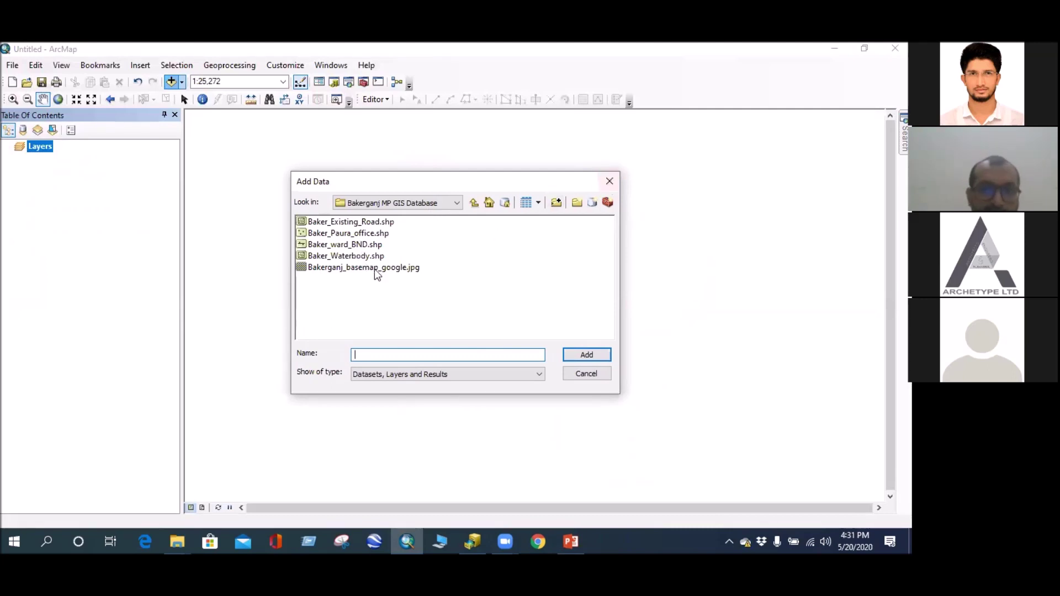
pyautogui.click(361, 248)
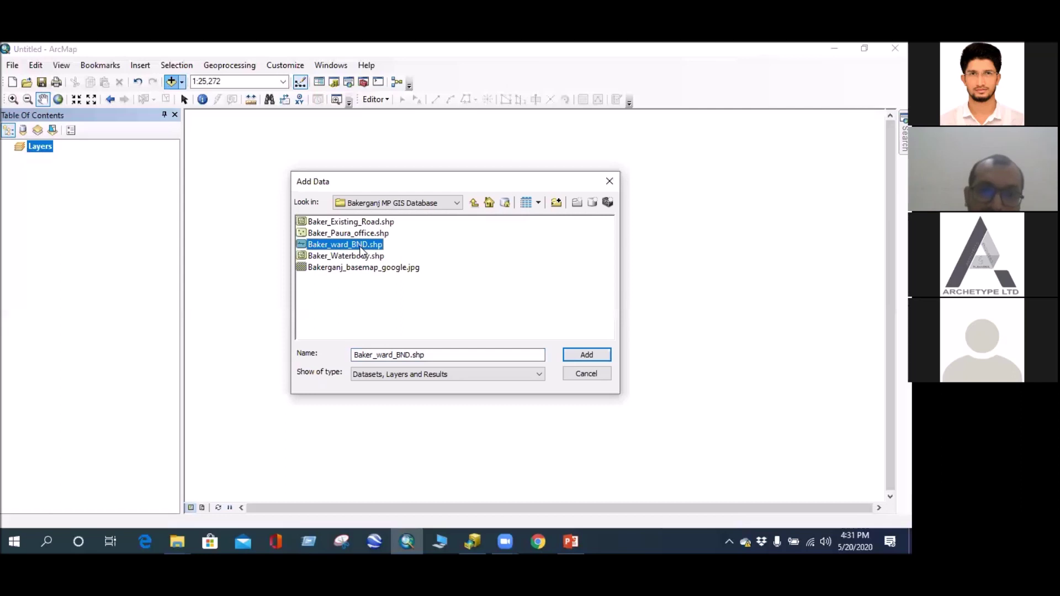
pyautogui.click(582, 356)
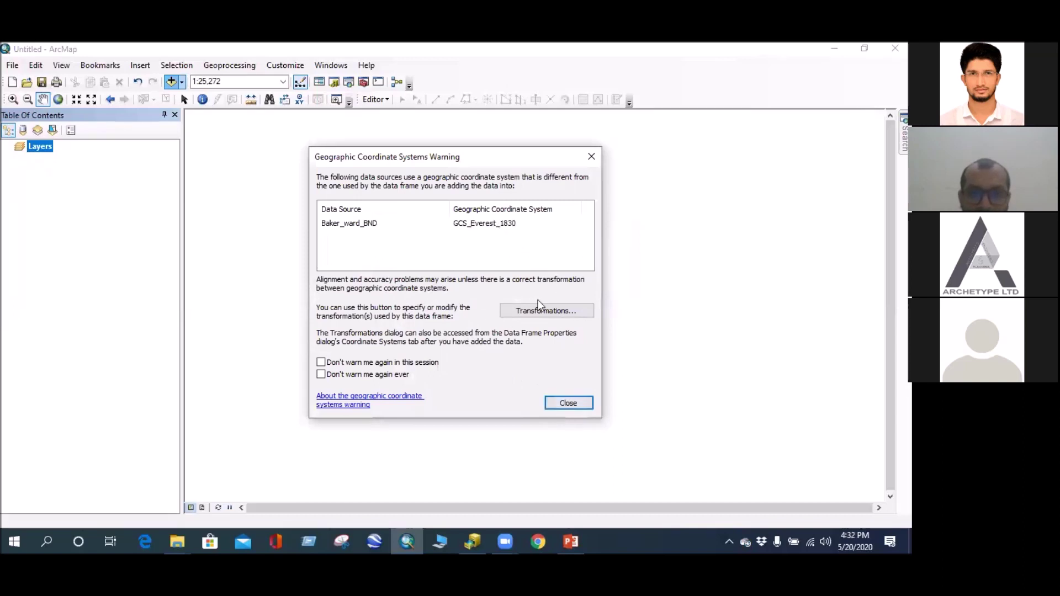
pyautogui.click(563, 403)
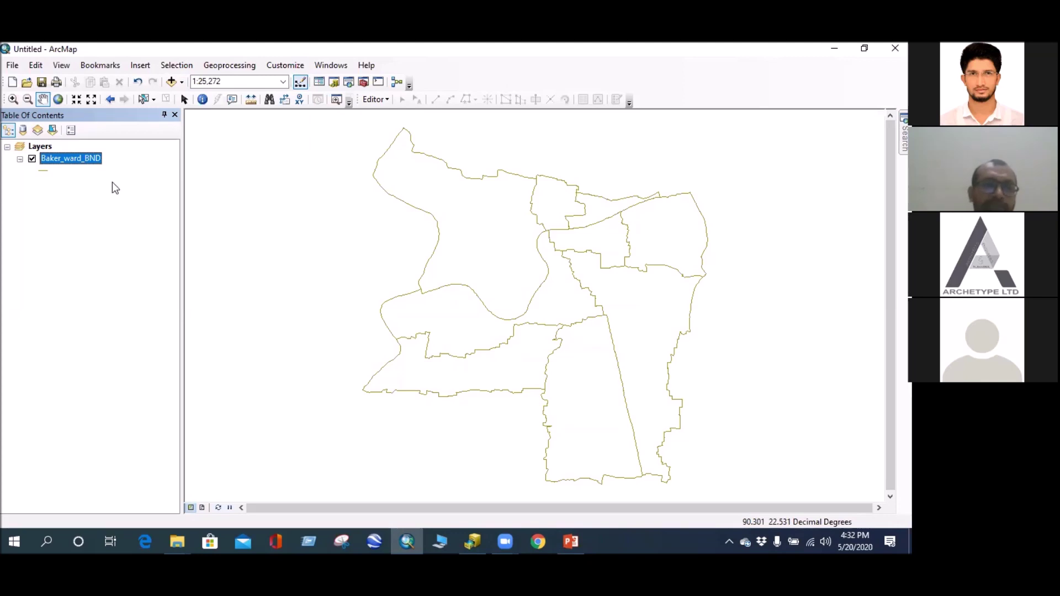
# Add Baker_Paura_office.shp above the ward boundary layer and remove it from the map again
pyautogui.click(171, 81)
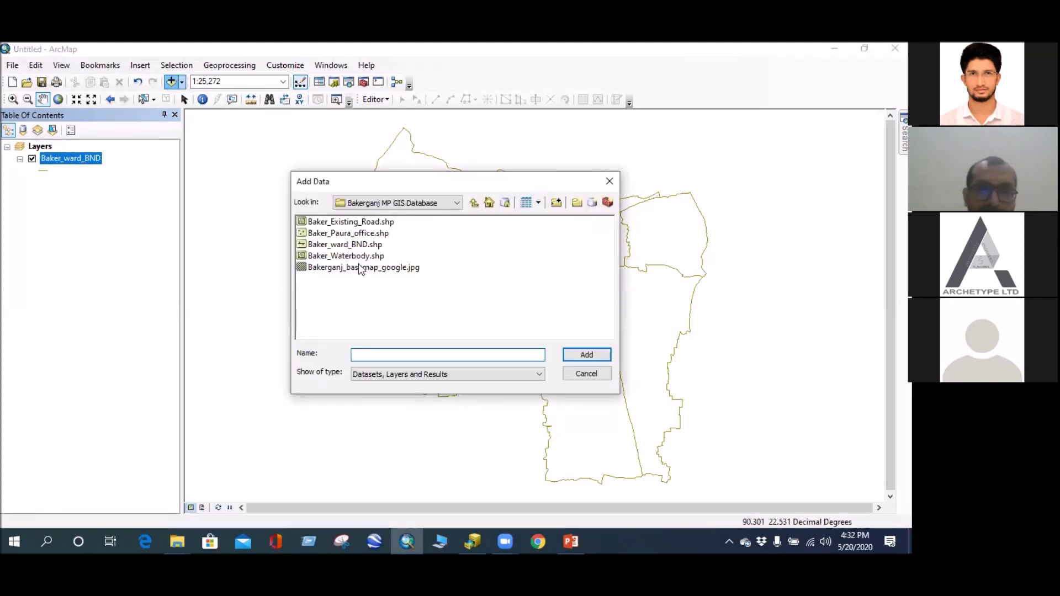
pyautogui.click(353, 233)
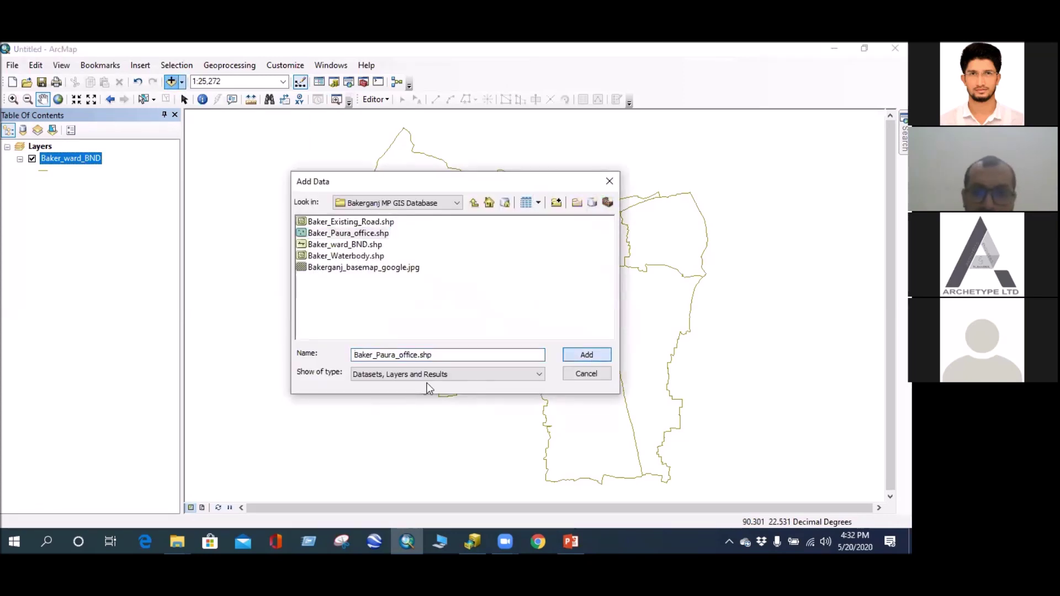
pyautogui.press('Return')
pyautogui.click(536, 351)
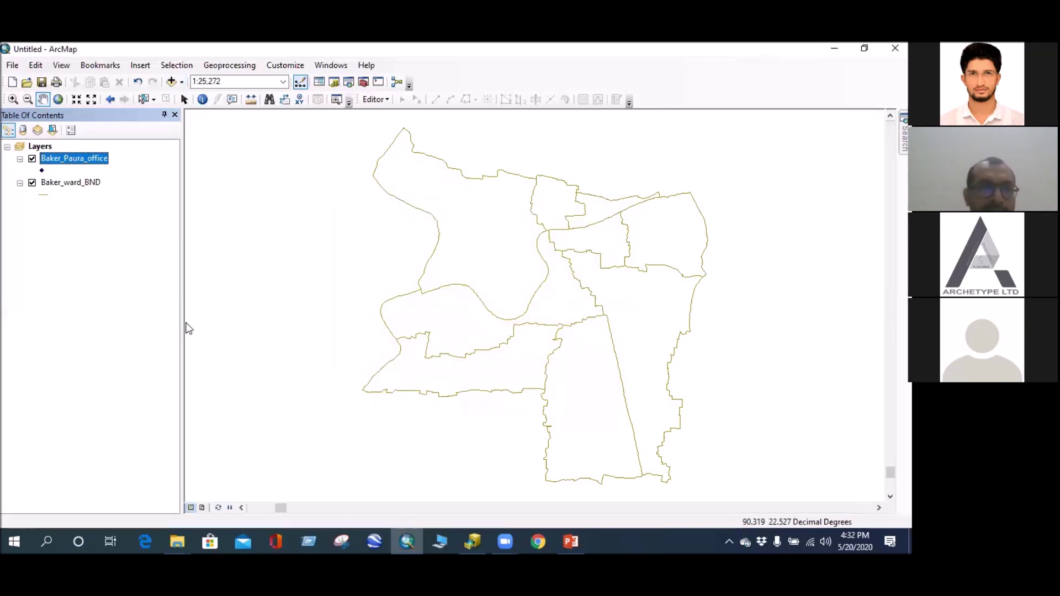
pyautogui.rightClick(97, 161)
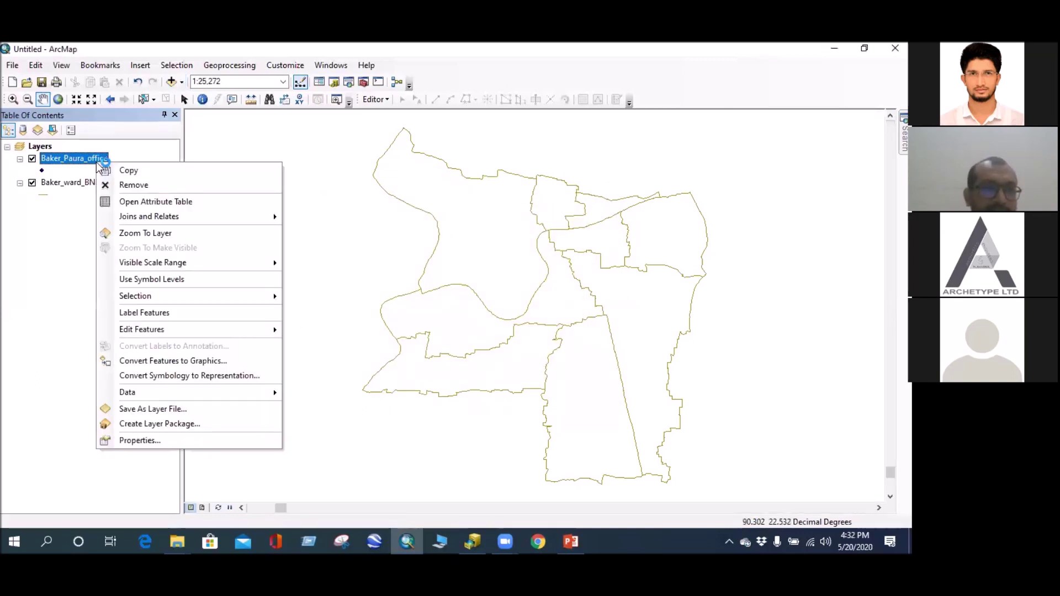
pyautogui.click(130, 185)
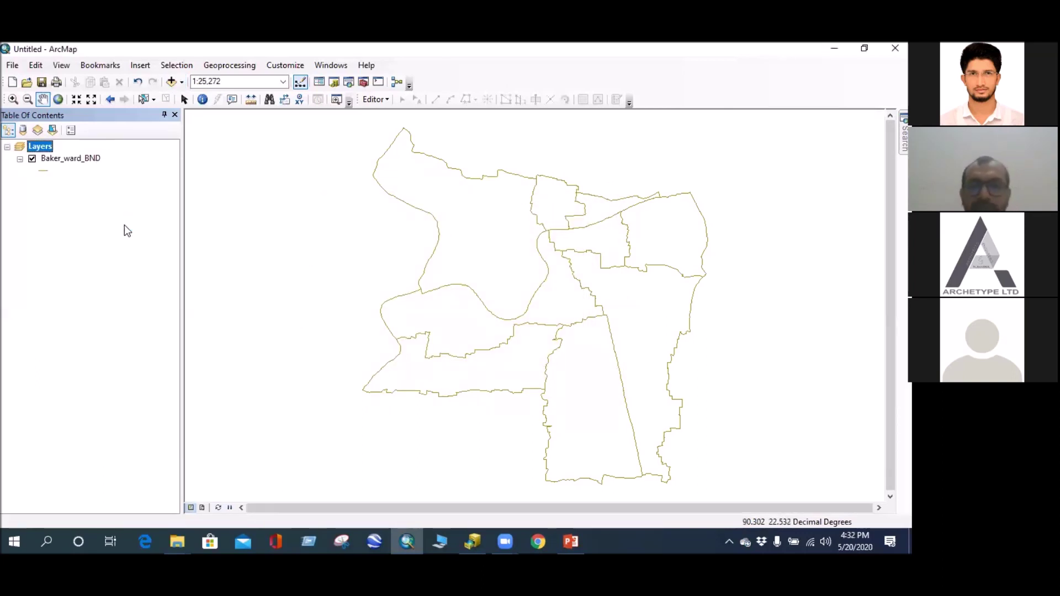
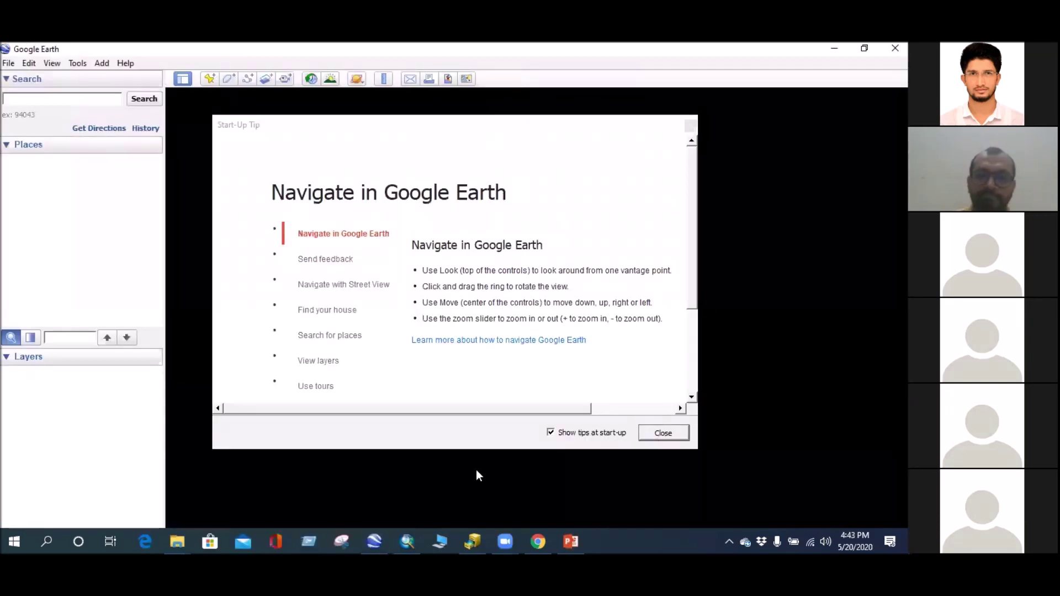
# Examine the whole Bakerganj ward boundary and road network over the satellite imagery in Google Earth from different view angles
pyautogui.click(436, 486)
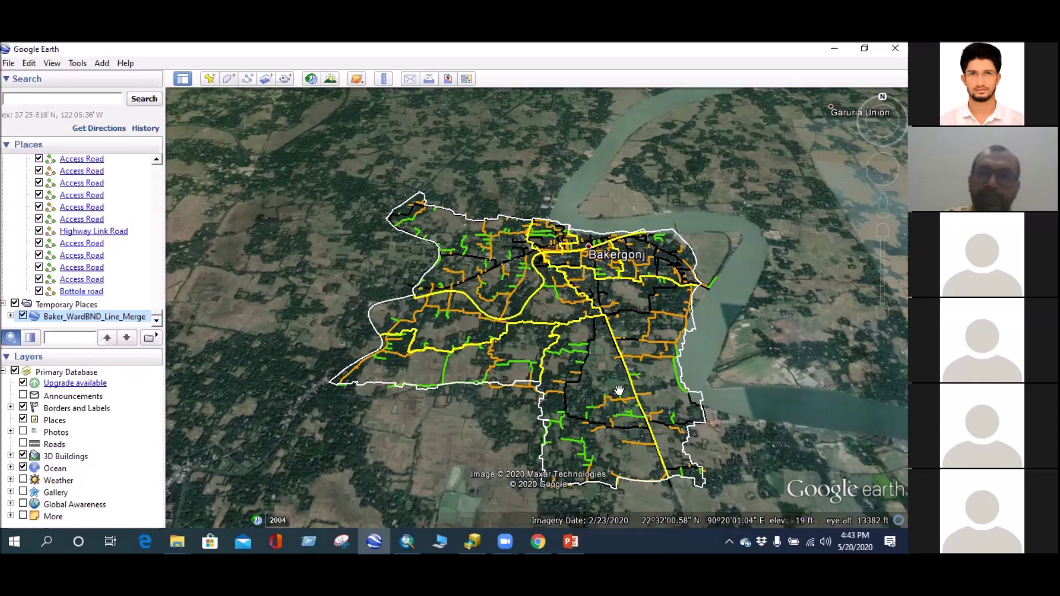
pyautogui.click(882, 132)
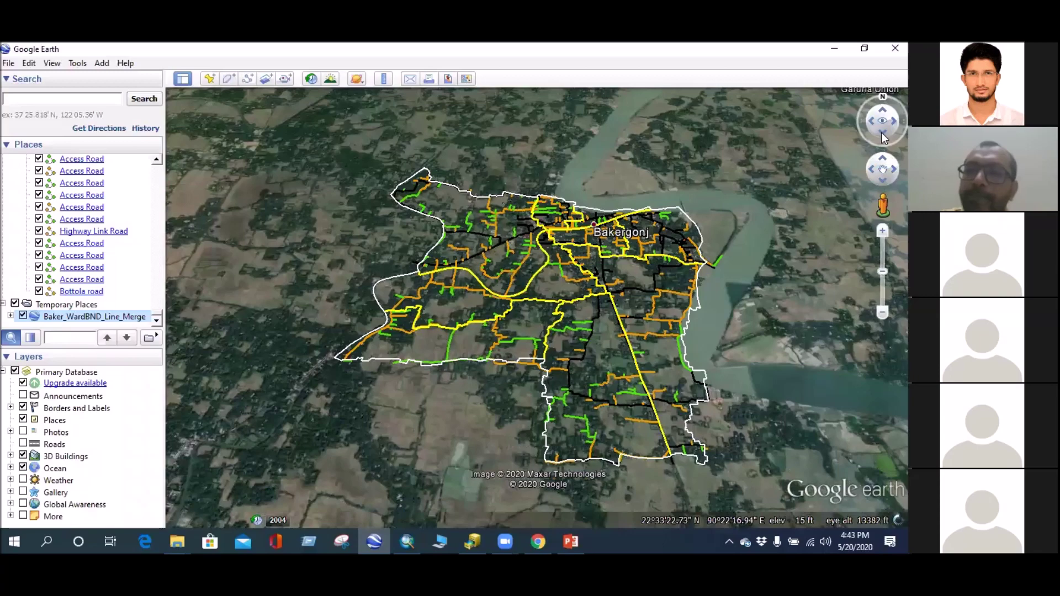
pyautogui.click(883, 134)
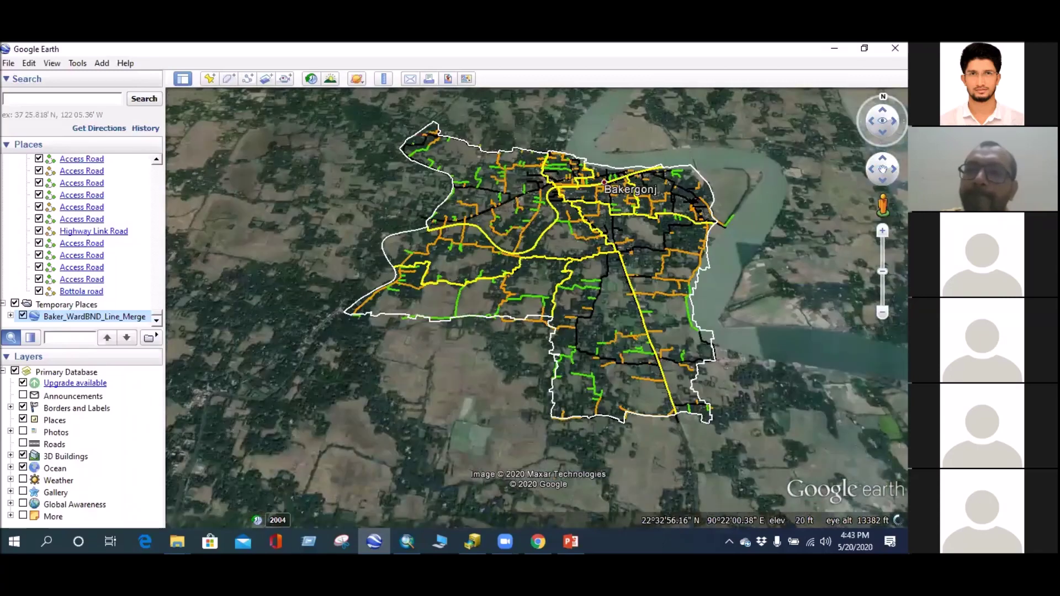
pyautogui.click(882, 135)
pyautogui.click(883, 137)
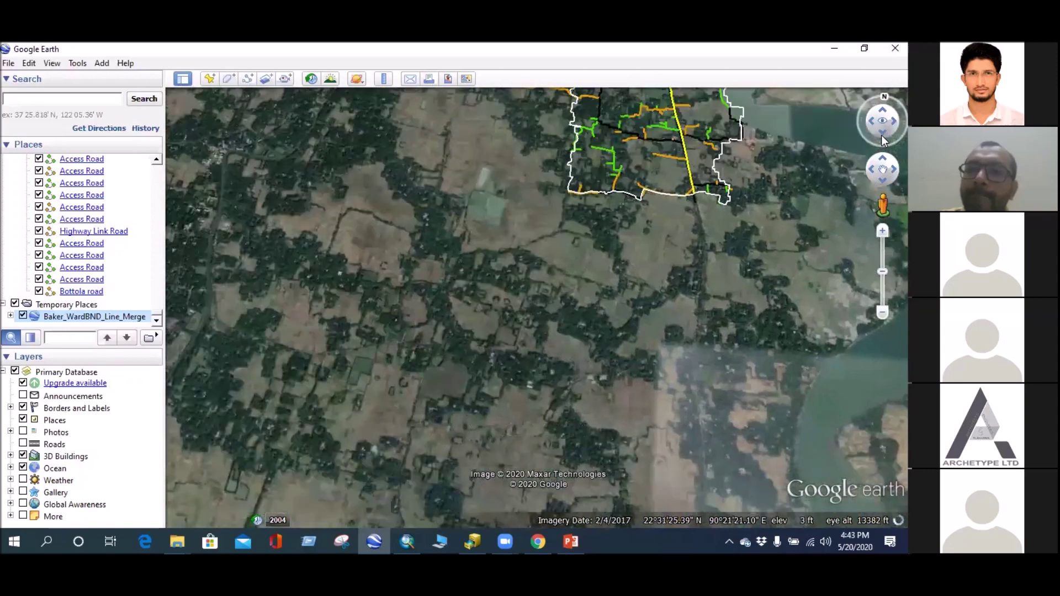
pyautogui.click(883, 139)
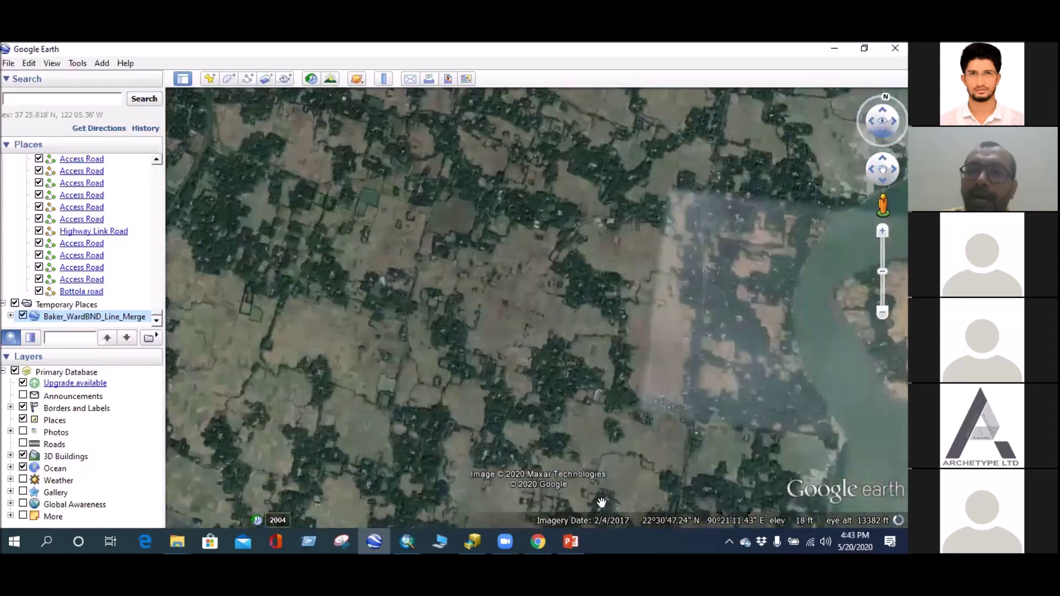
pyautogui.moveTo(635, 505); pyautogui.dragTo(632, 385)
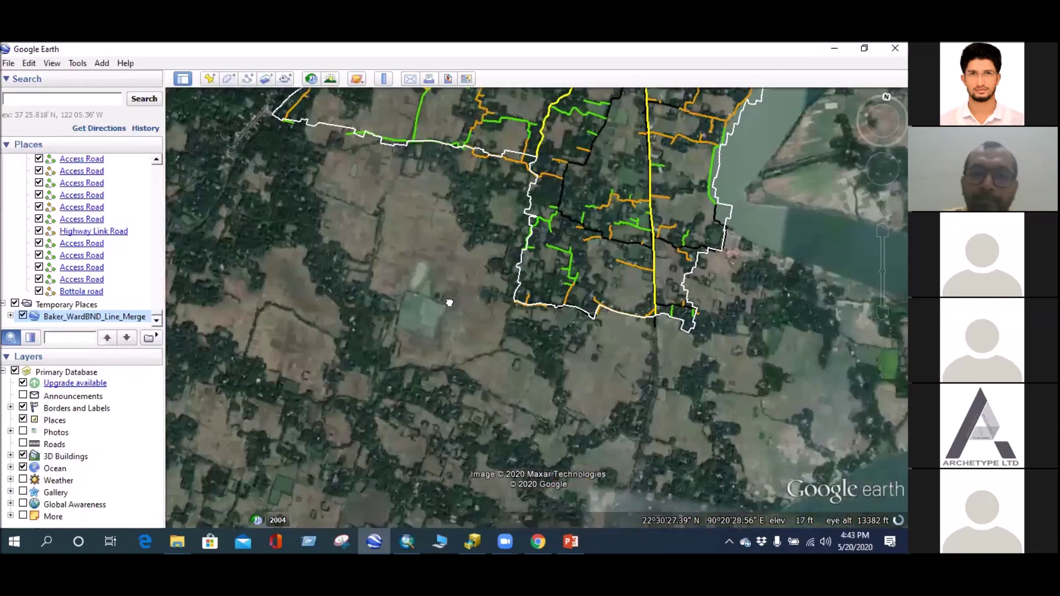
pyautogui.moveTo(466, 303); pyautogui.dragTo(466, 438)
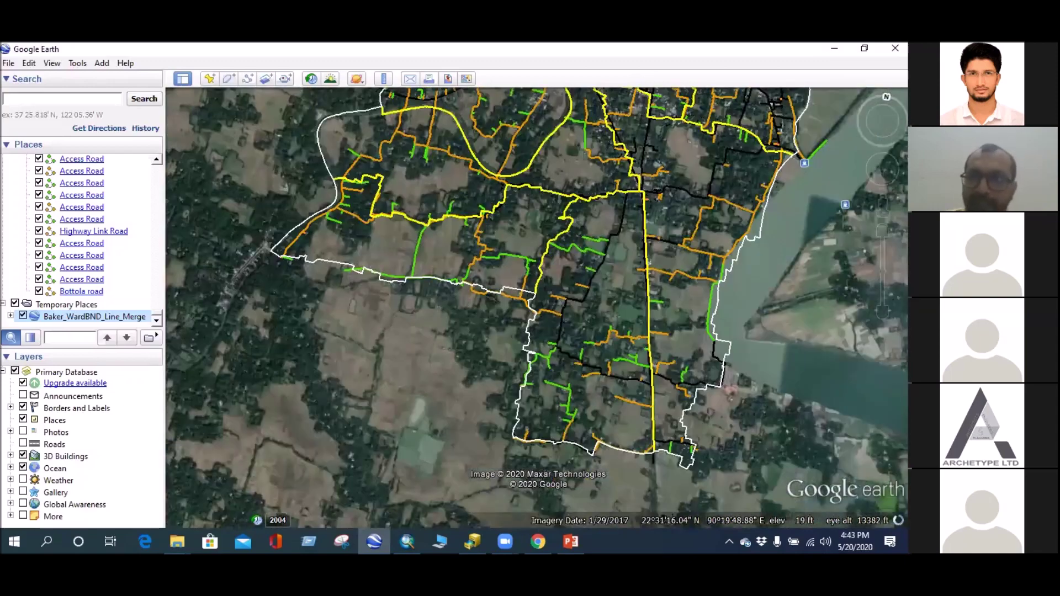
pyautogui.click(873, 124)
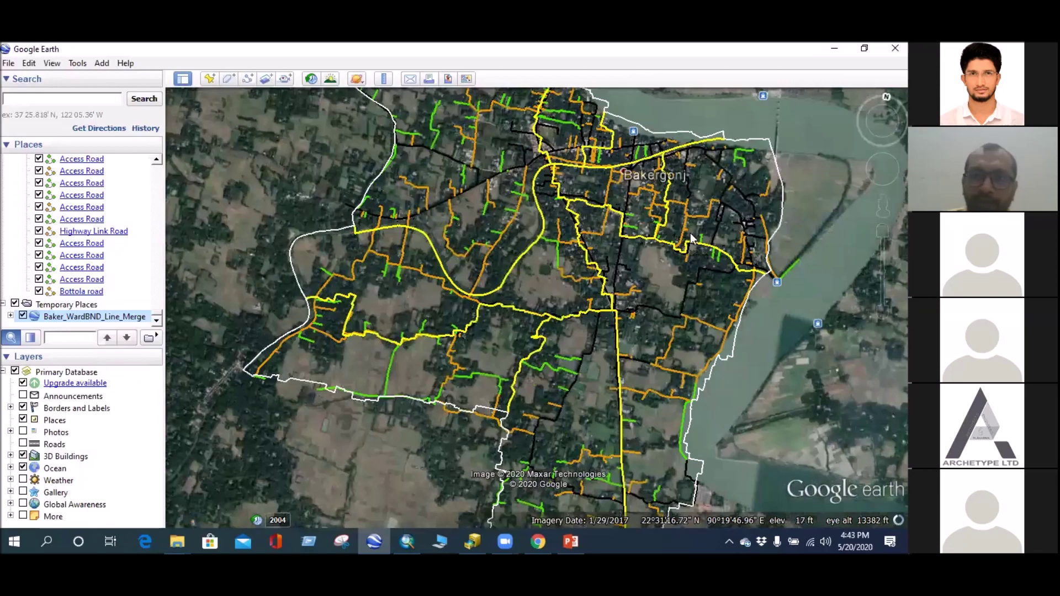
pyautogui.scroll(-2, 690, 234)
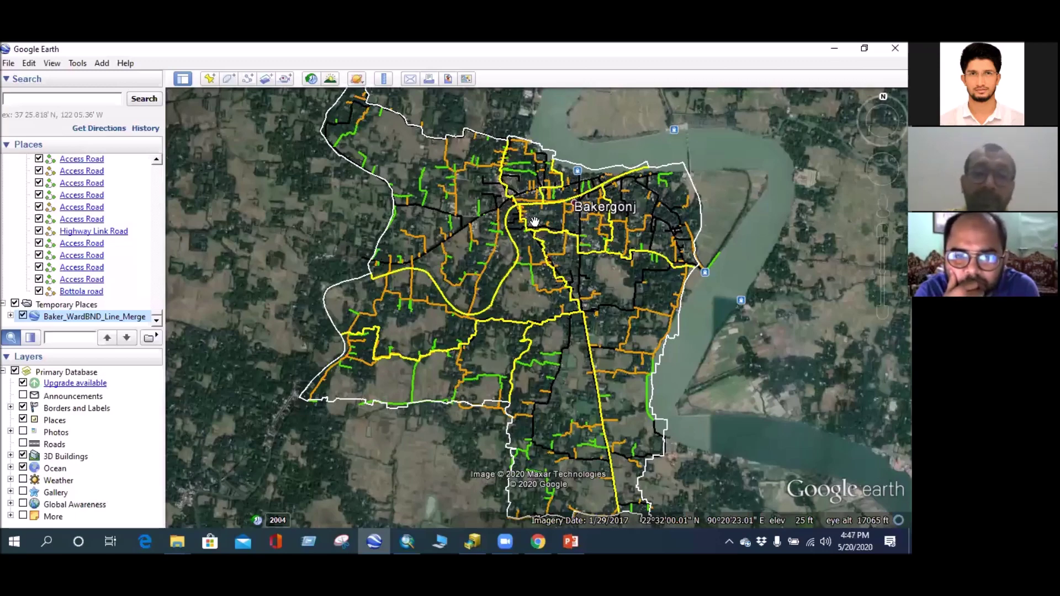
# Inspect the roads around Bakergonj town centre up close and return to an overview of the municipality
pyautogui.scroll(5, 535, 260)
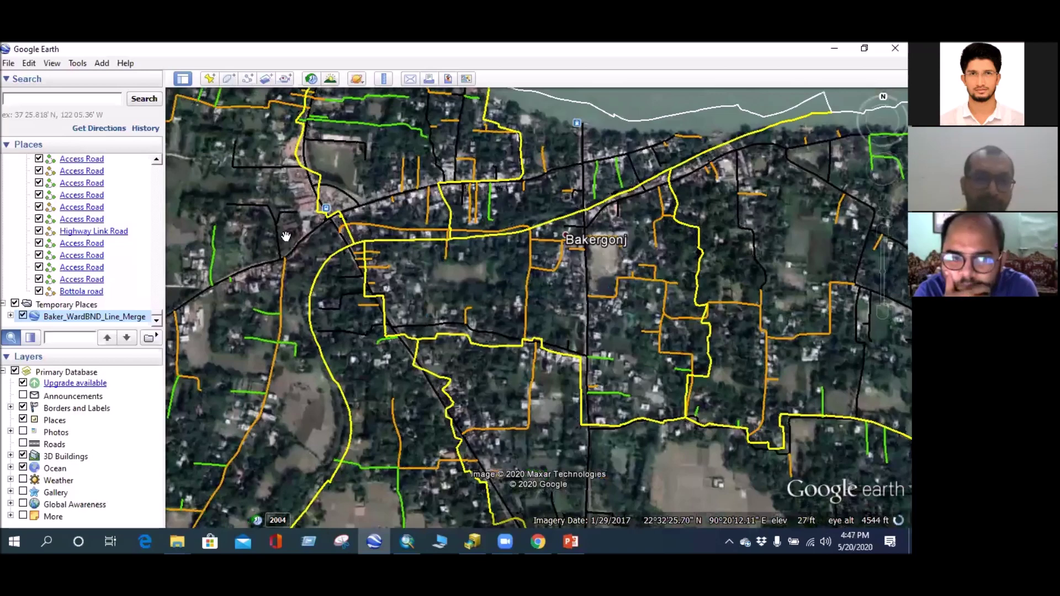
pyautogui.scroll(-2, 286, 237)
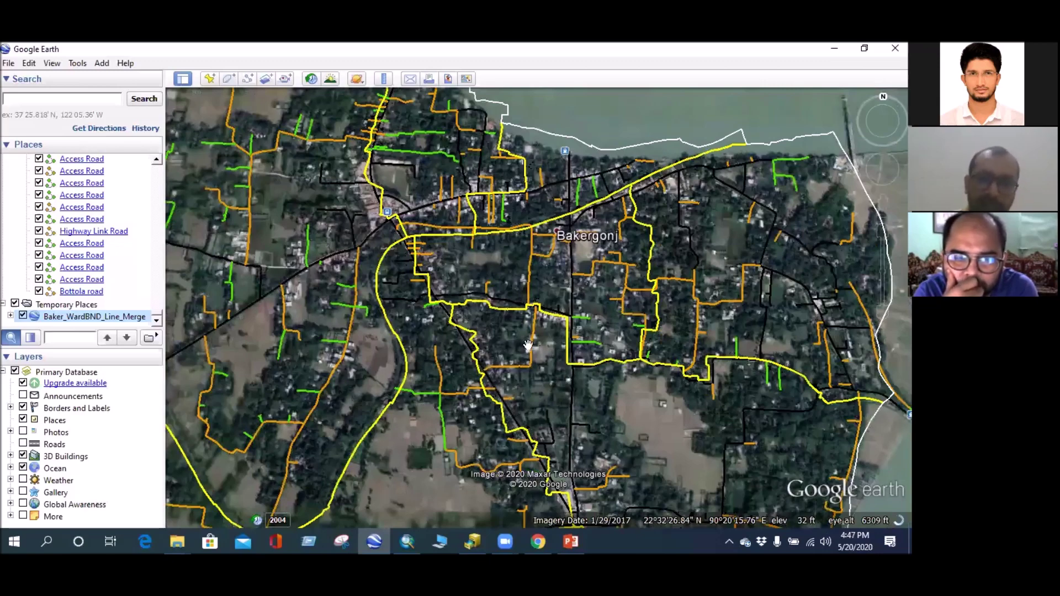
pyautogui.scroll(-3, 529, 347)
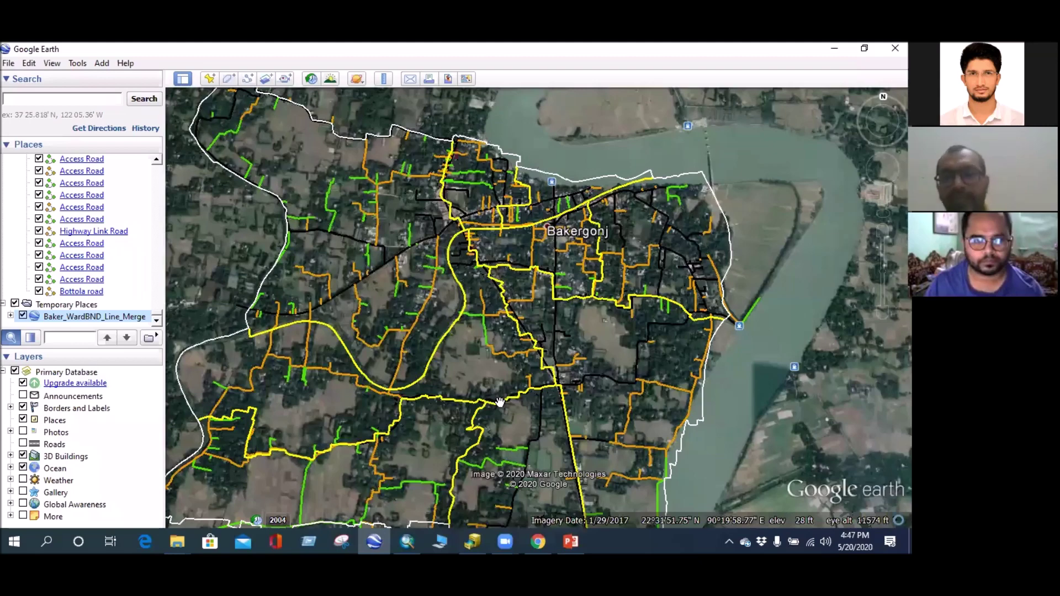
pyautogui.scroll(-1, 500, 402)
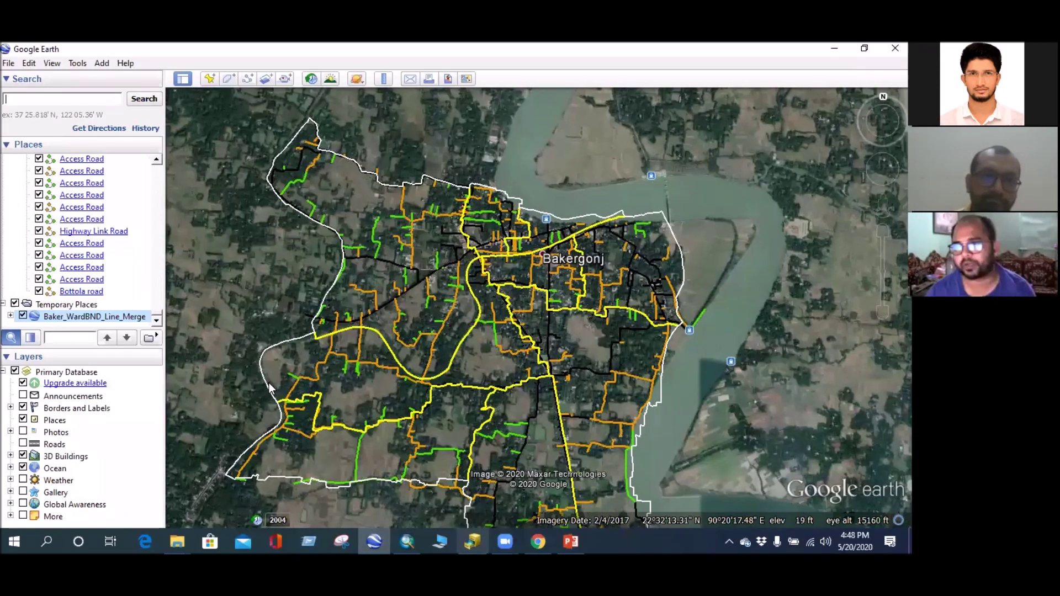
# Switch to ArcCatalog and view the catalog tree with the Bakerganj MP GIS Database folder's contents
pyautogui.hotkey('alt', 'Tab')
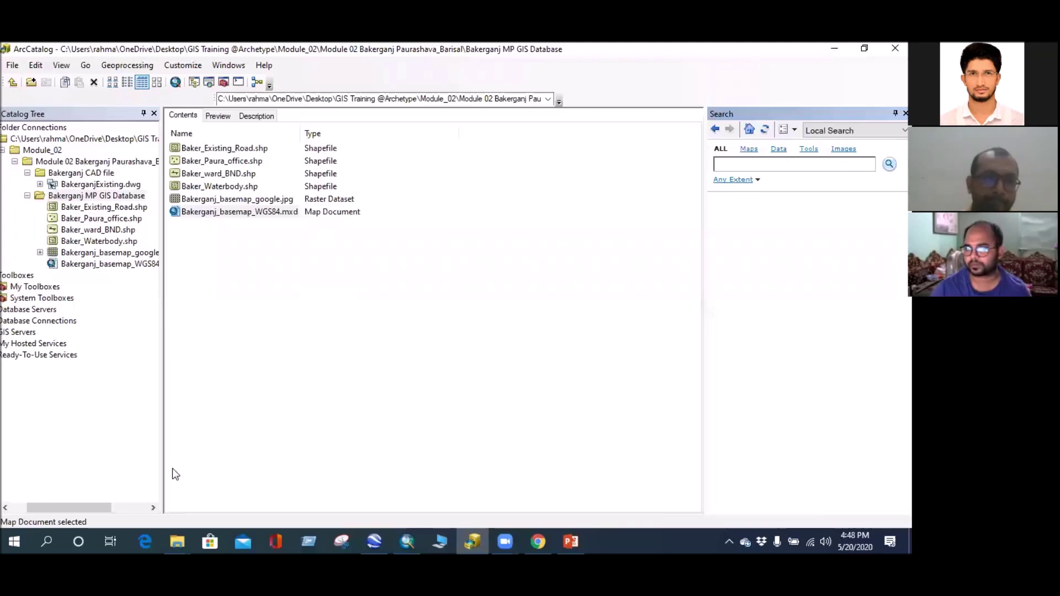
pyautogui.moveTo(62, 509); pyautogui.dragTo(32, 511)
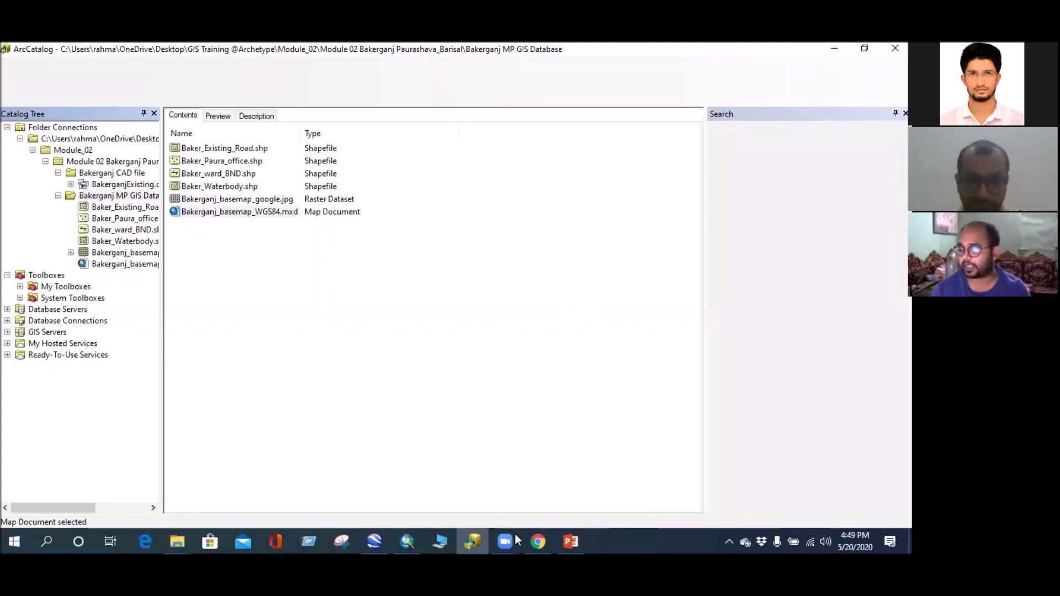
pyautogui.hotkey('alt', 'Tab')
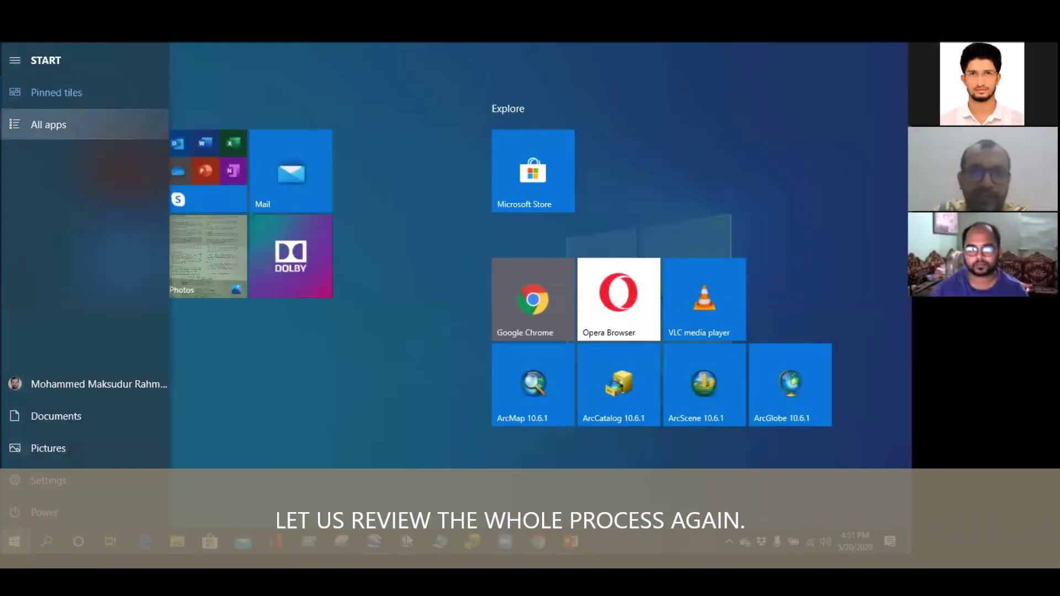
# Show all installed apps in Windows Start to review the ArcGIS programs, and return to the pinned ArcGIS tiles
pyautogui.click(49, 124)
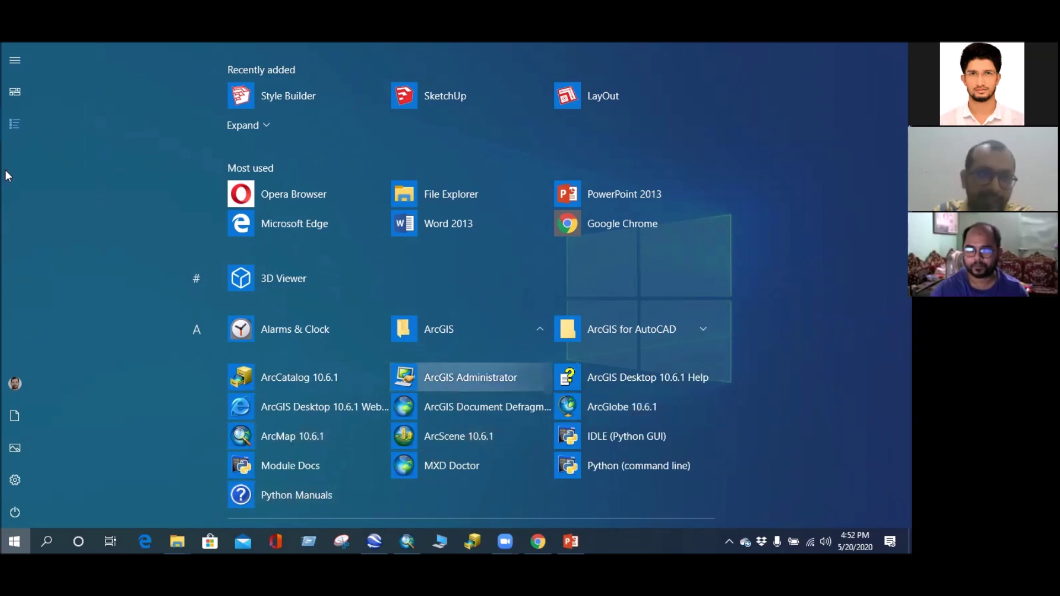
pyautogui.moveTo(5, 516)
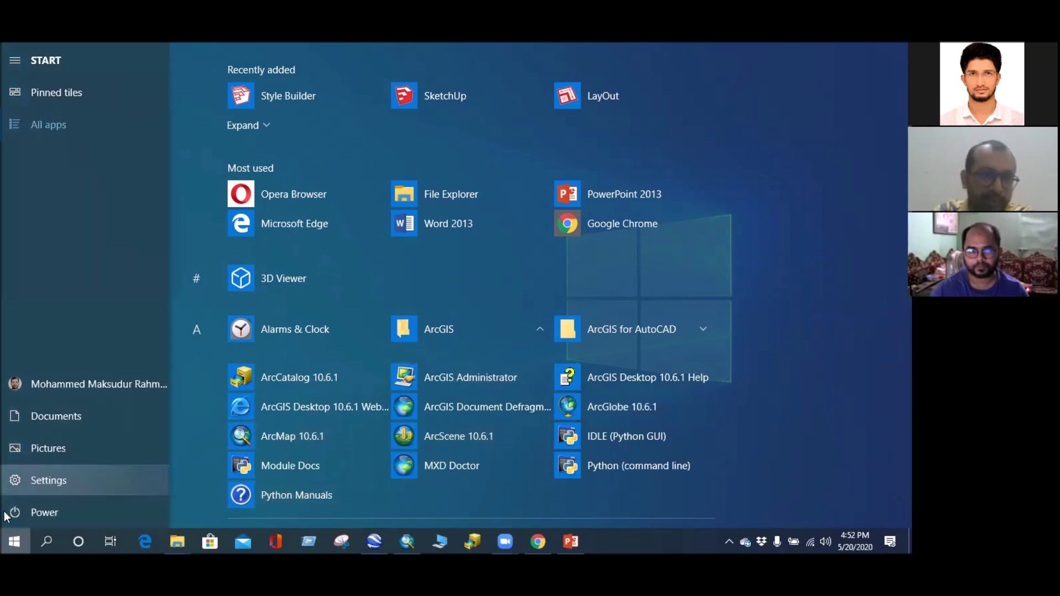
pyautogui.click(2, 541)
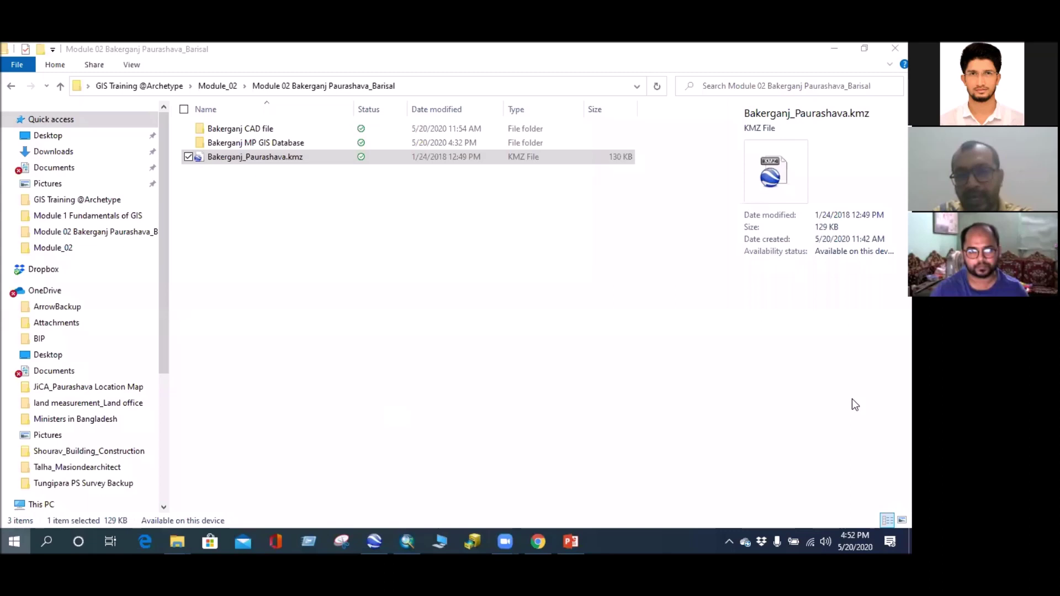
pyautogui.press('super')
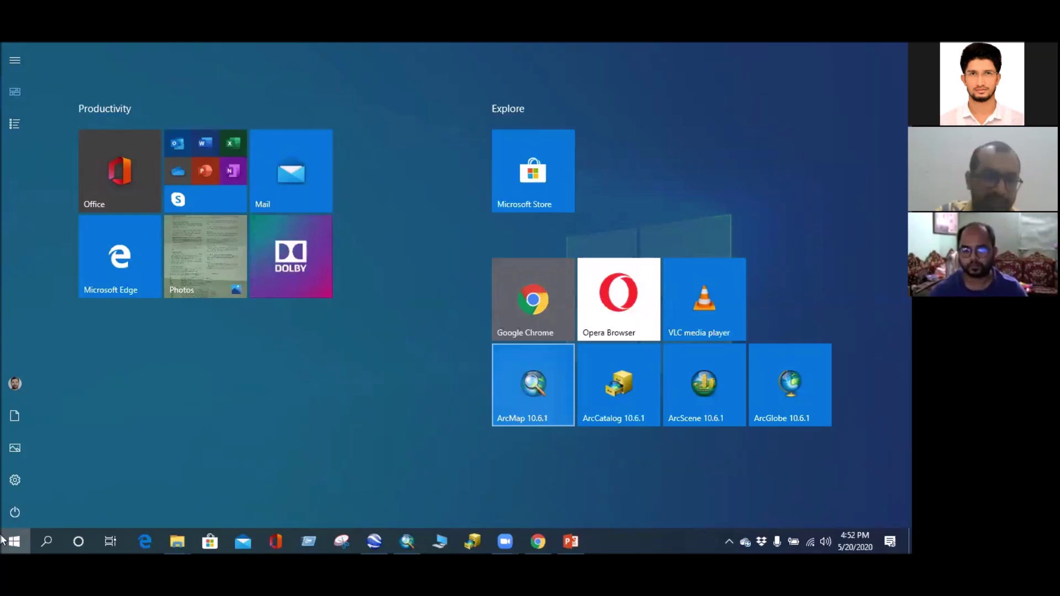
# Show all apps in Windows Start, unpin ArcCatalog 10.6.1 from Start and pin it there again
pyautogui.moveTo(2, 227)
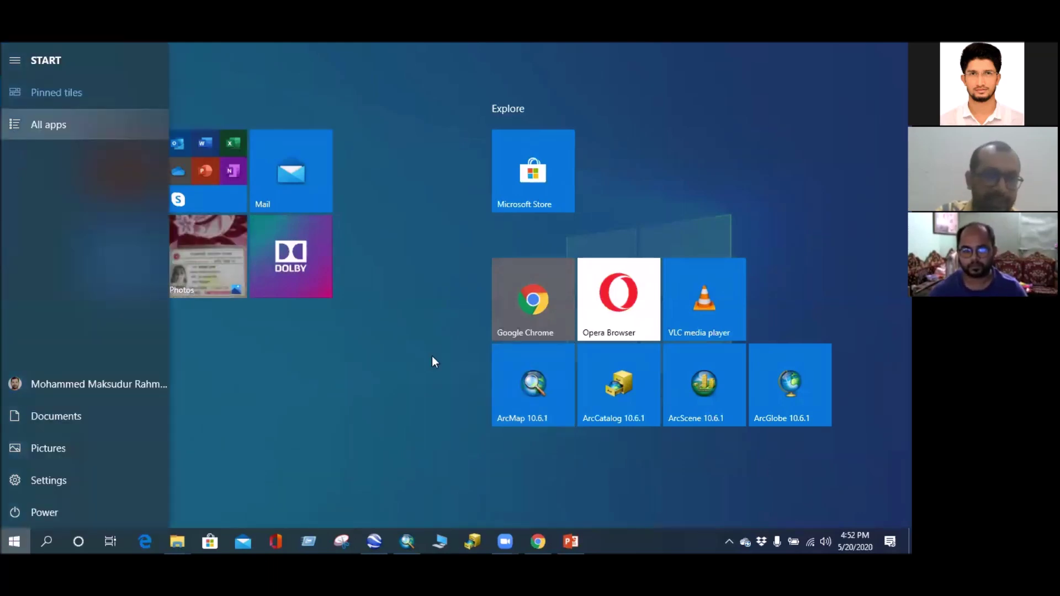
pyautogui.press('Return')
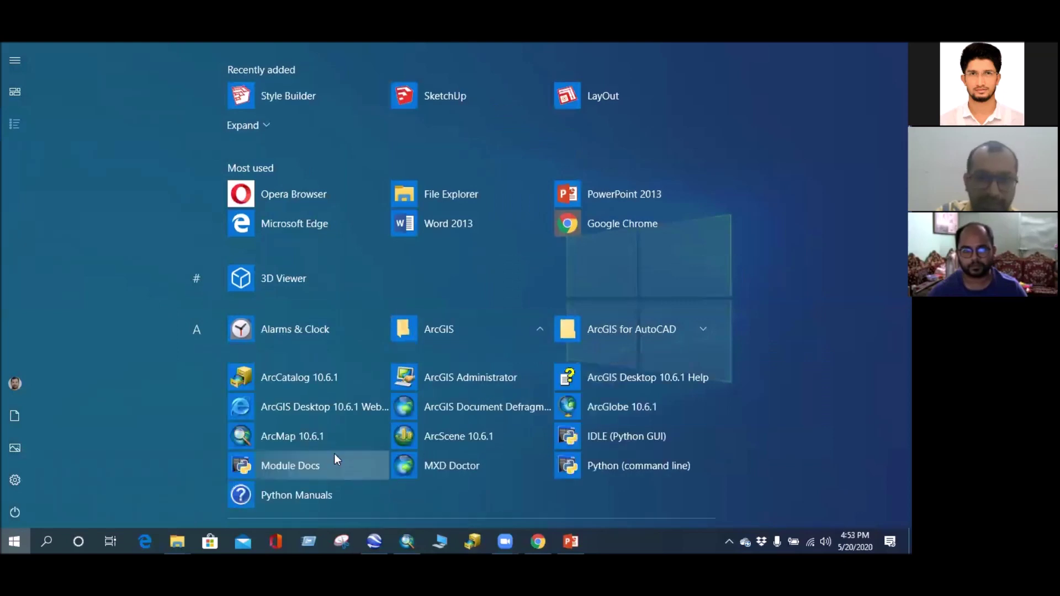
pyautogui.rightClick(296, 380)
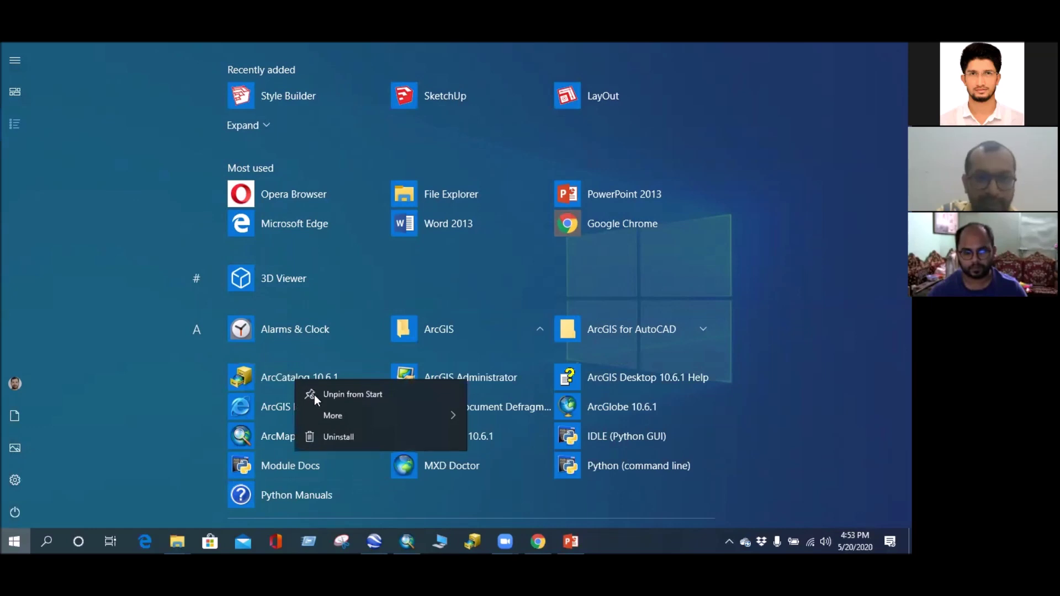
pyautogui.moveTo(327, 416)
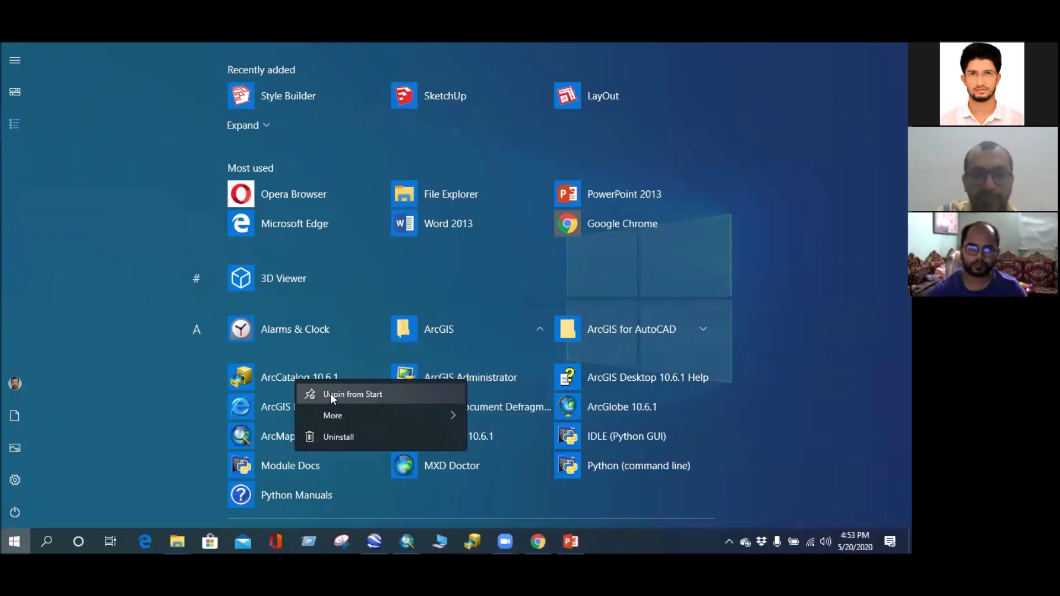
pyautogui.click(330, 394)
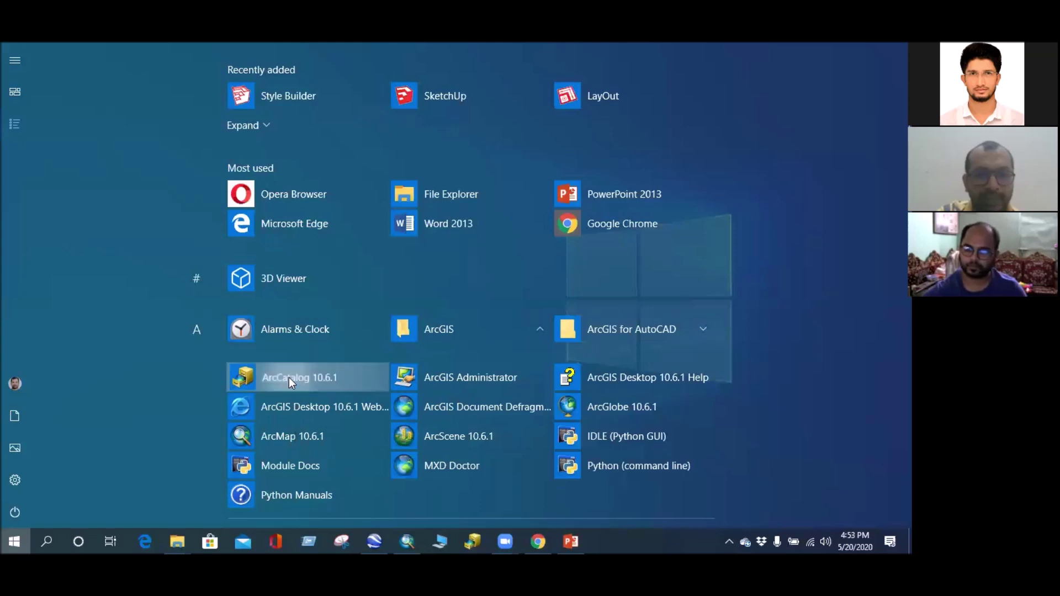
pyautogui.rightClick(289, 376)
pyautogui.click(326, 396)
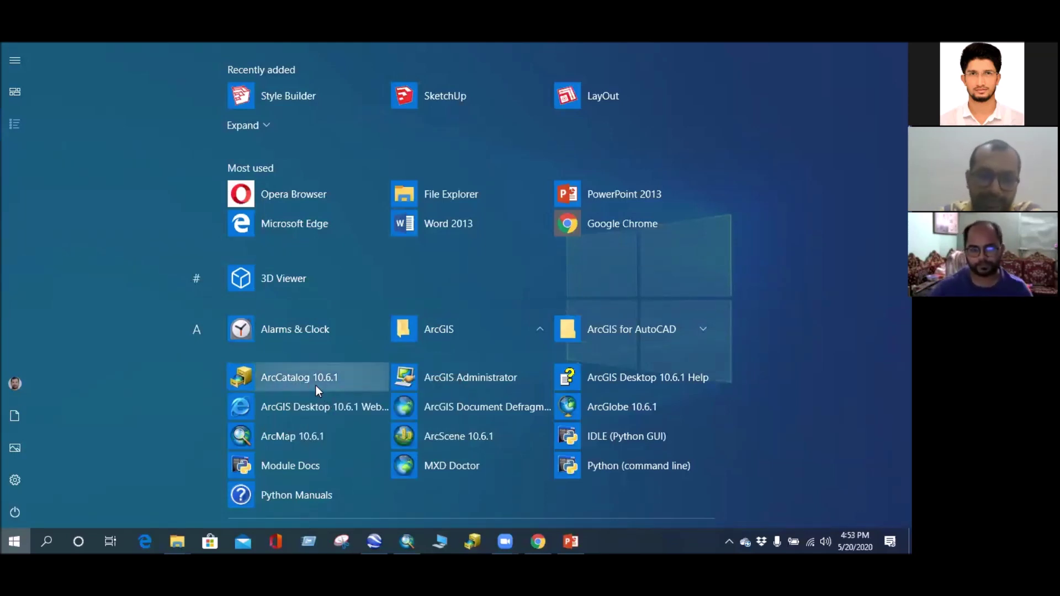
# Check the Start pinning options of ArcCatalog 10.6.1 and return to the ArcCatalog window
pyautogui.rightClick(316, 381)
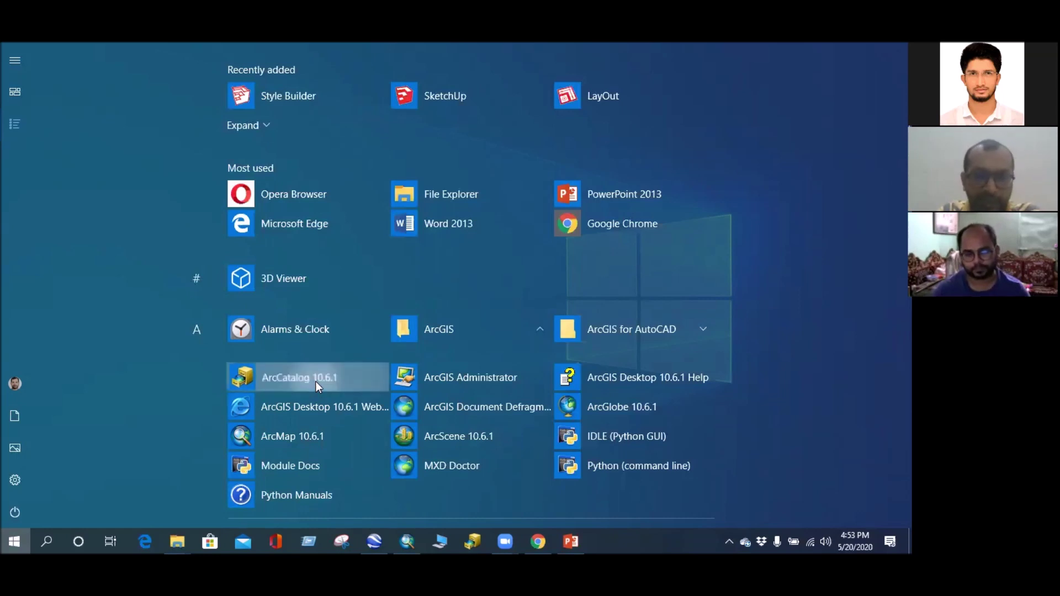
pyautogui.moveTo(423, 423)
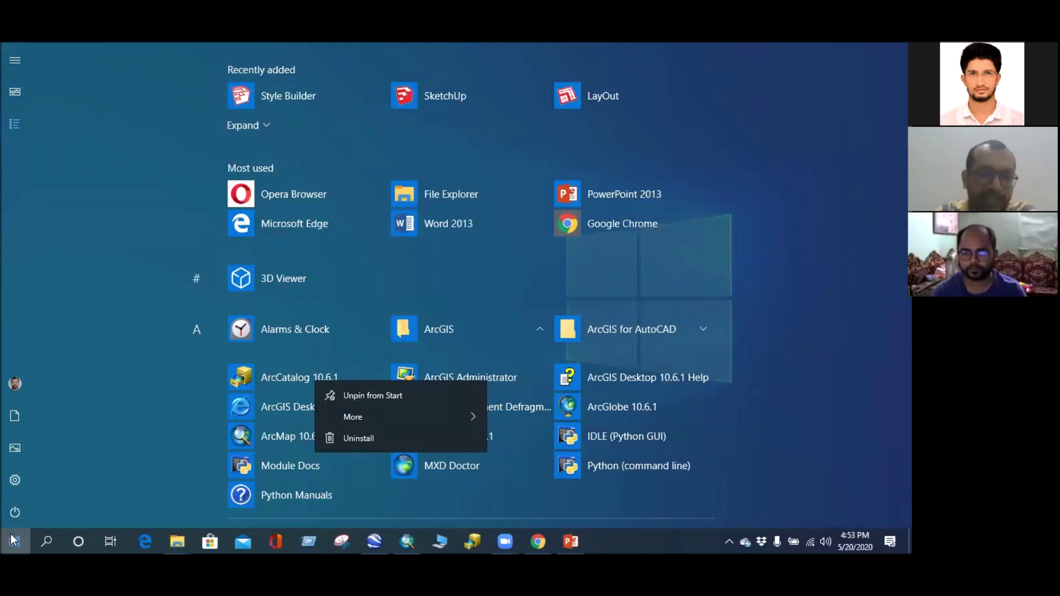
pyautogui.press('Escape')
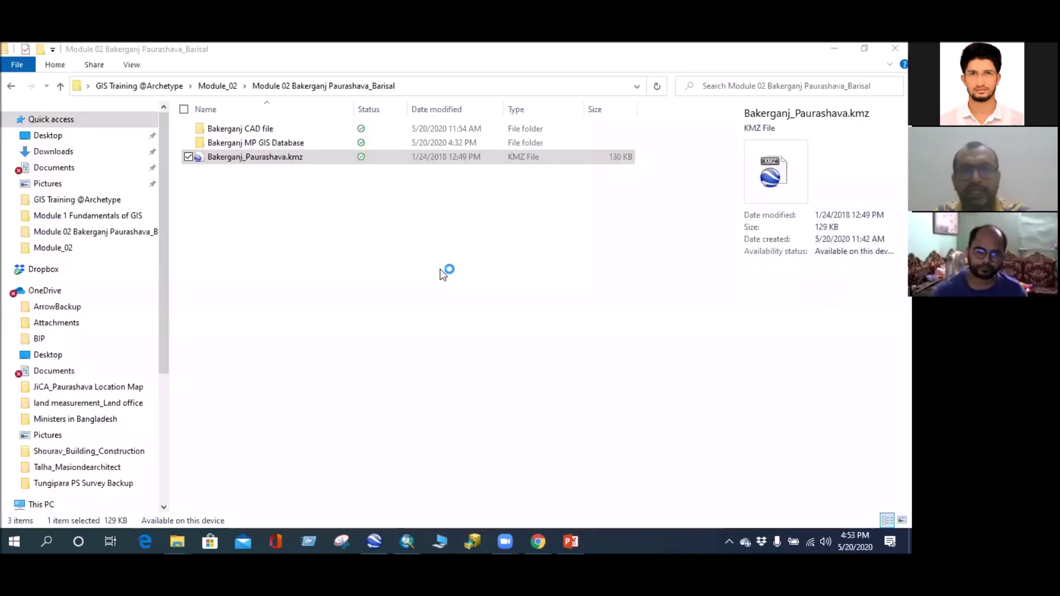
pyautogui.click(826, 53)
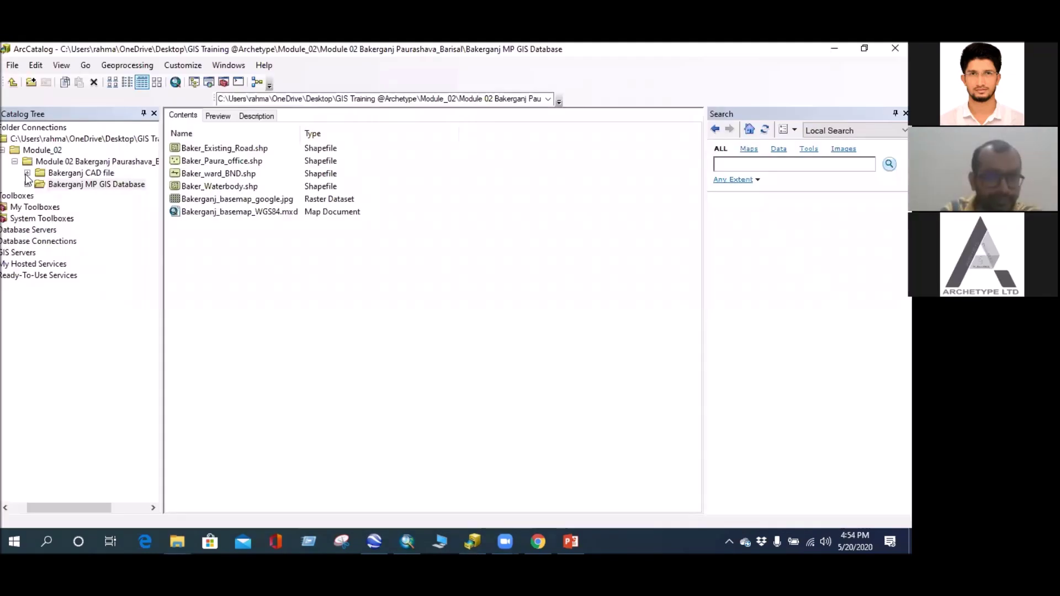
pyautogui.click(35, 142)
pyautogui.rightClick(36, 140)
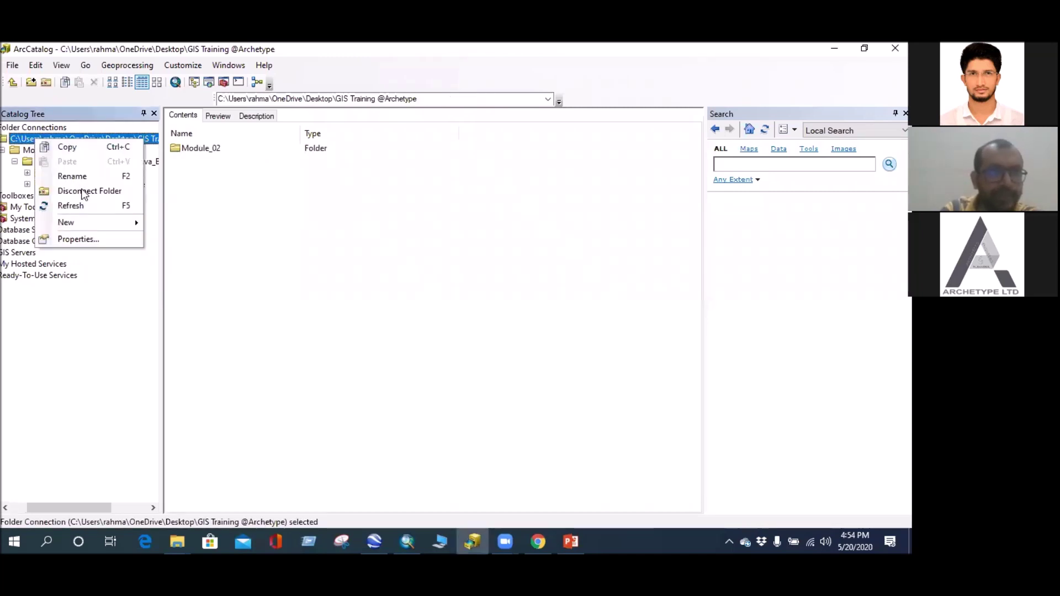
pyautogui.click(84, 192)
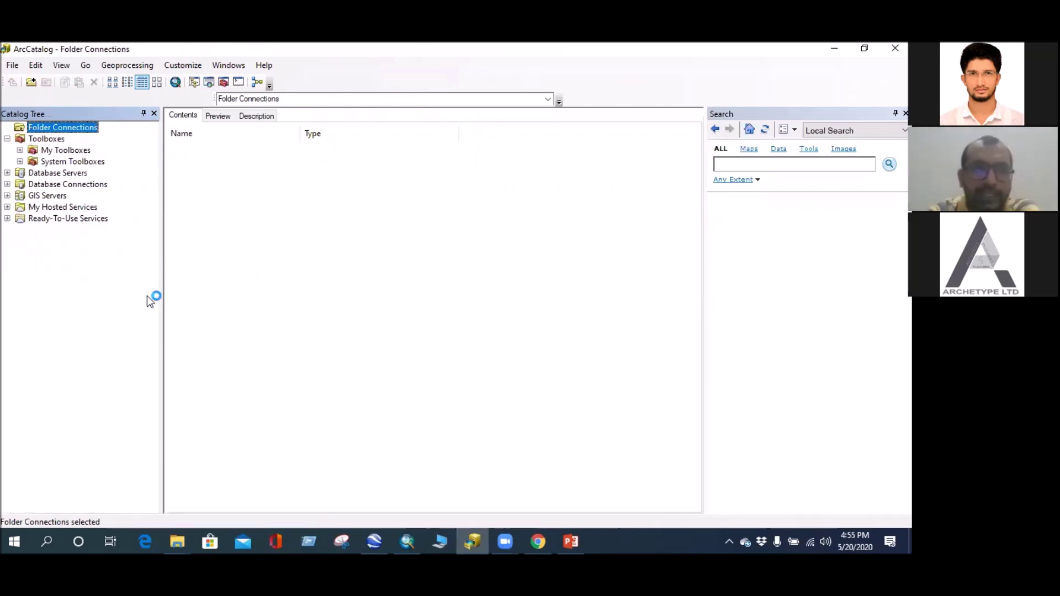
# Close the Catalog Tree and display it again
pyautogui.click(194, 83)
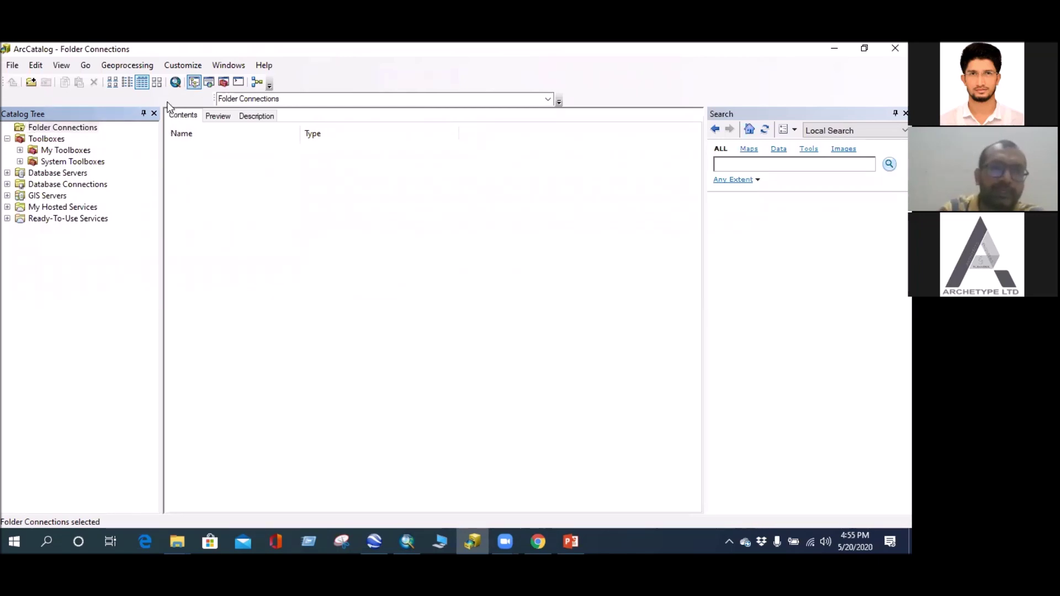
pyautogui.click(154, 114)
pyautogui.click(194, 83)
pyautogui.click(80, 128)
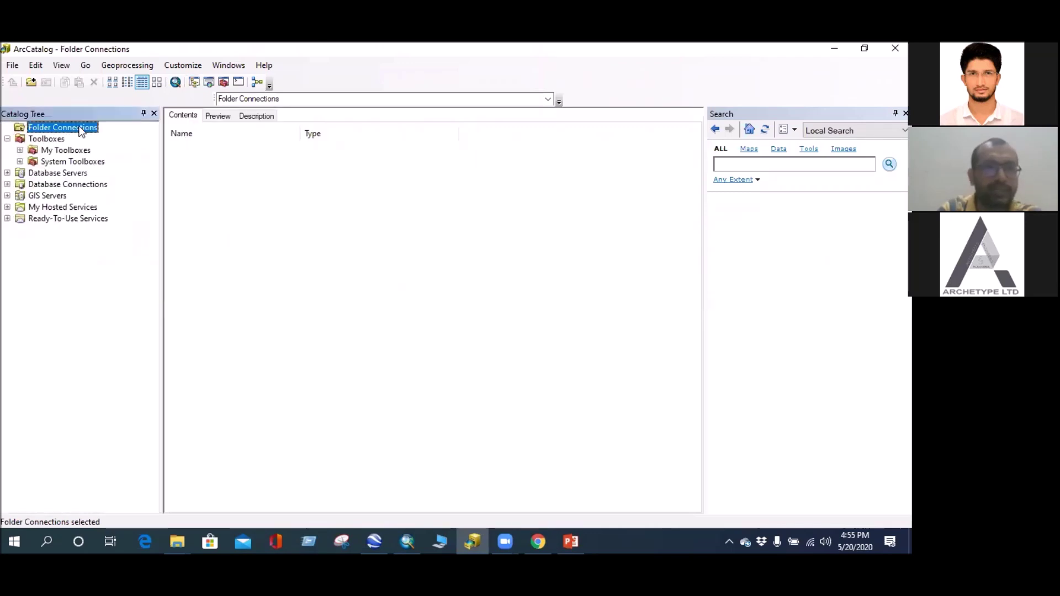
pyautogui.rightClick(80, 128)
pyautogui.click(466, 451)
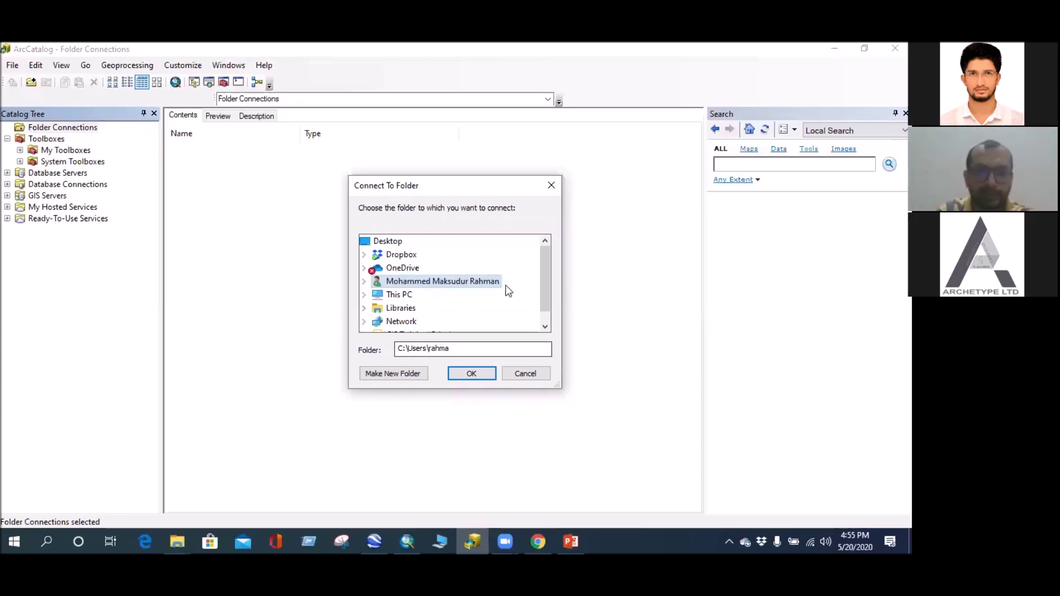
pyautogui.scroll(-1, 546, 309)
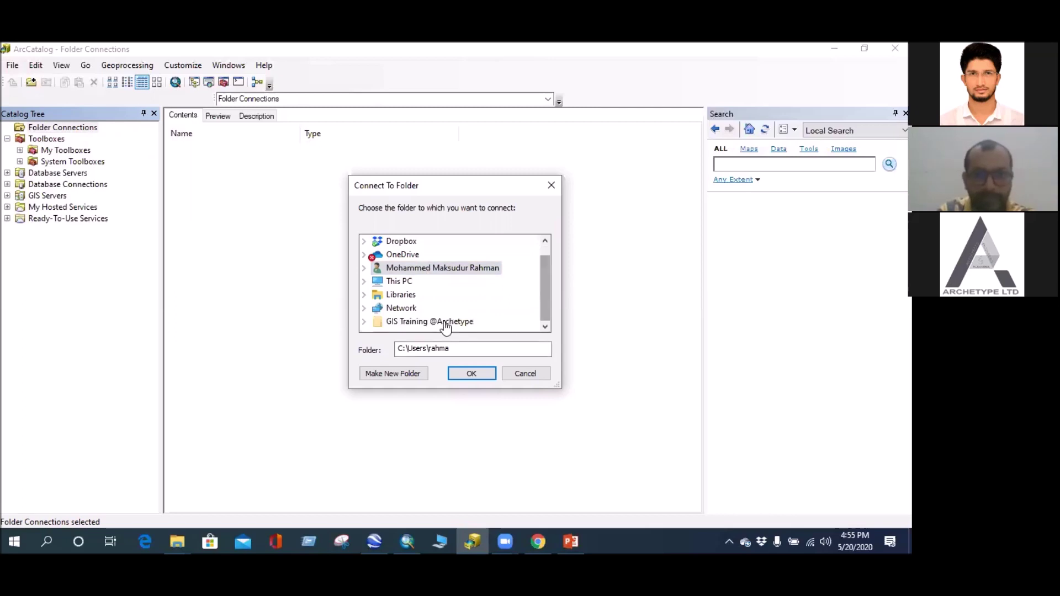
pyautogui.click(446, 325)
pyautogui.click(476, 376)
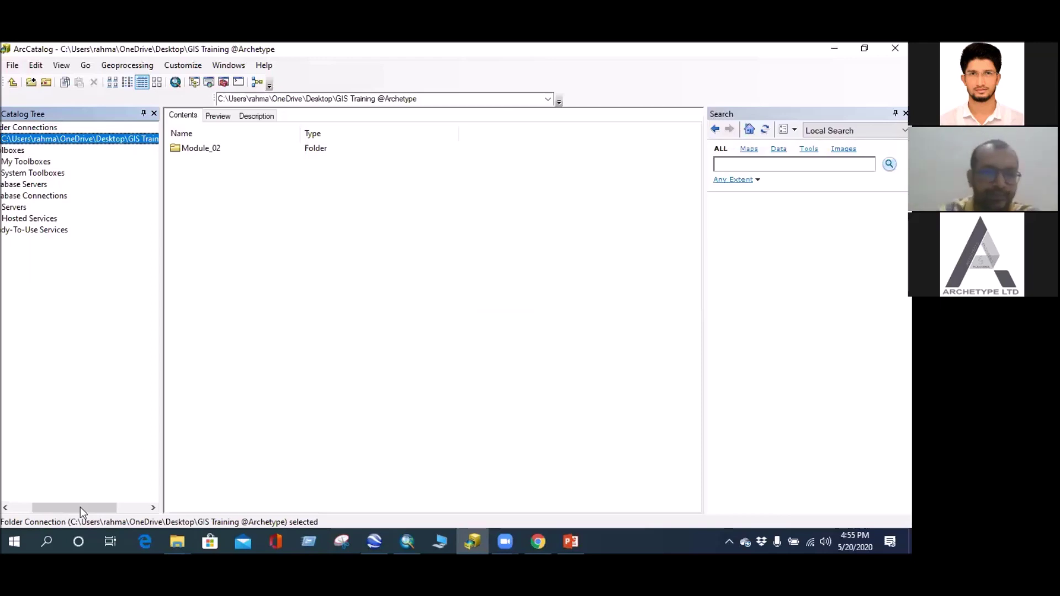
pyautogui.moveTo(73, 507); pyautogui.dragTo(39, 508)
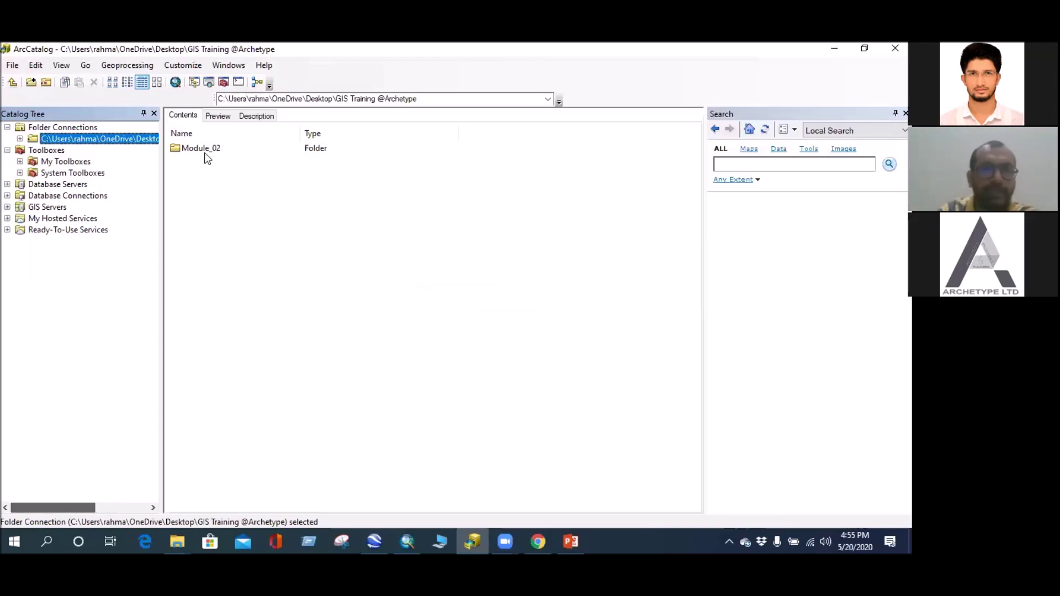
# Launch a new ArcMap session from ArcCatalog and dismiss its Getting Started dialog
pyautogui.click(176, 87)
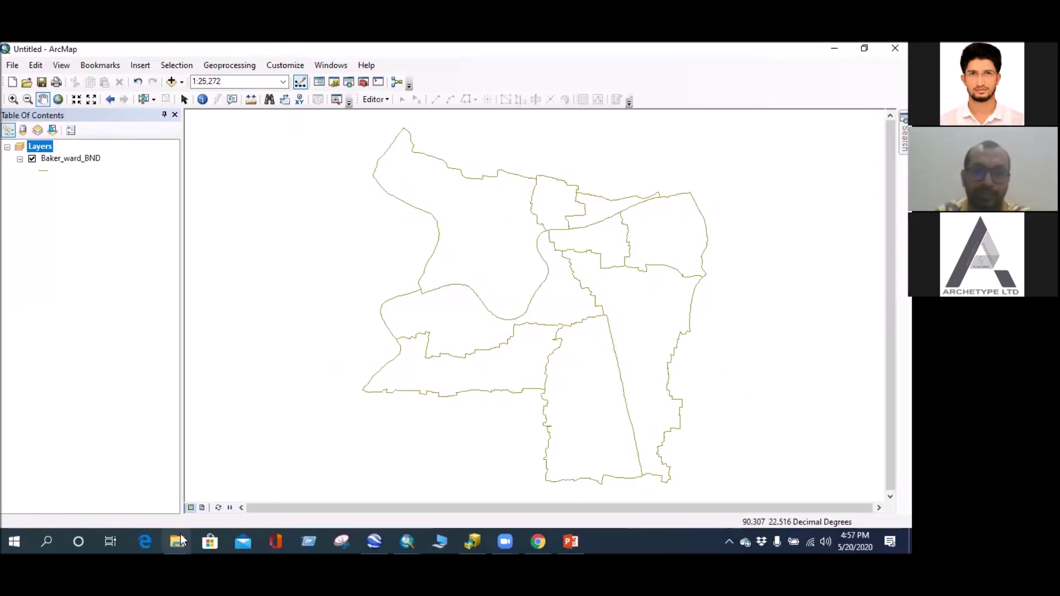
pyautogui.click(397, 536)
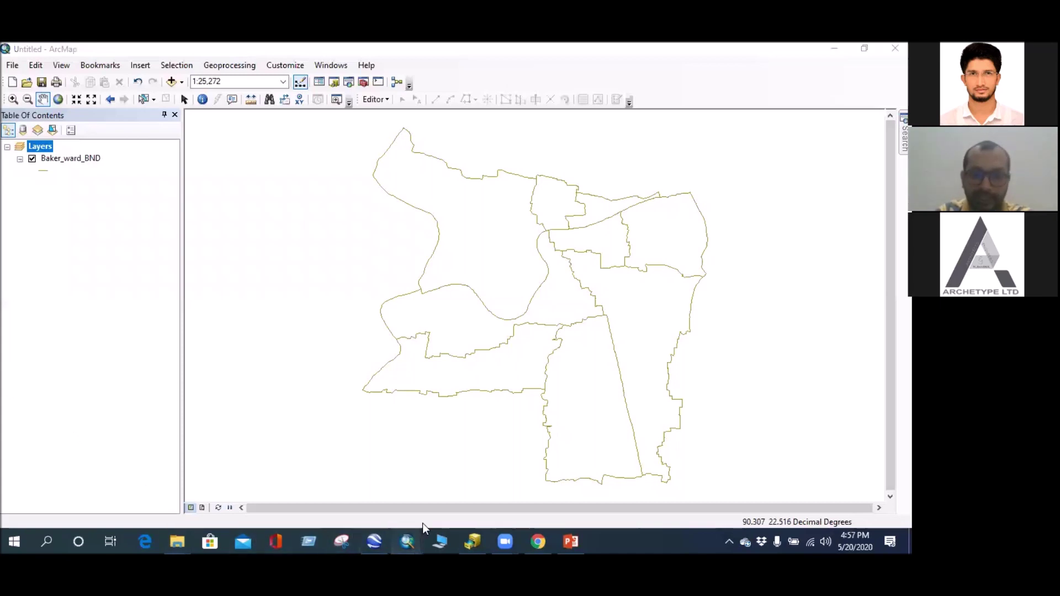
pyautogui.click(445, 497)
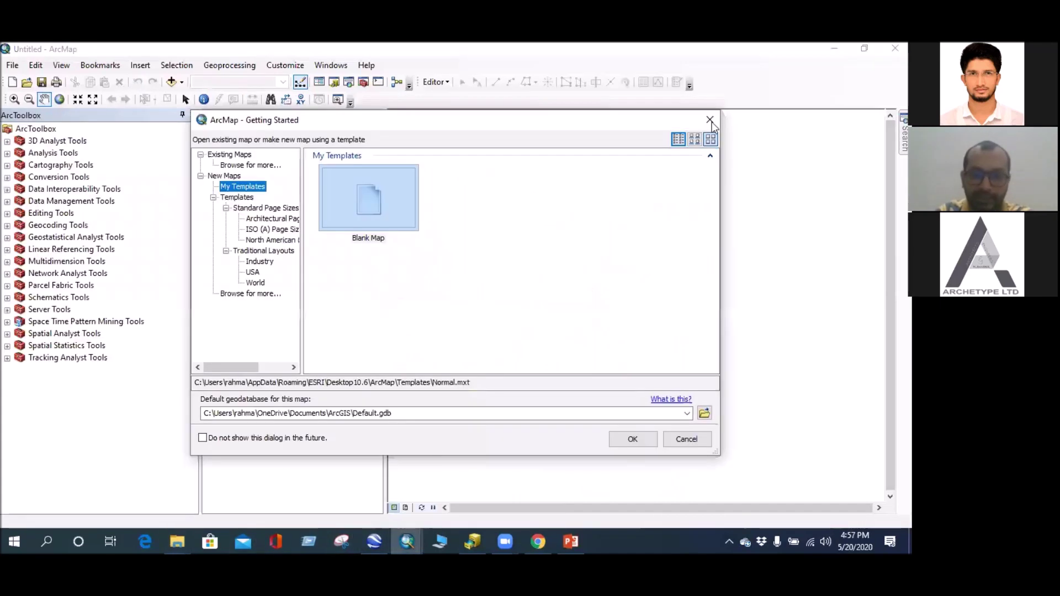
# Start adding data to the empty Layers data frame of the new map
pyautogui.click(173, 82)
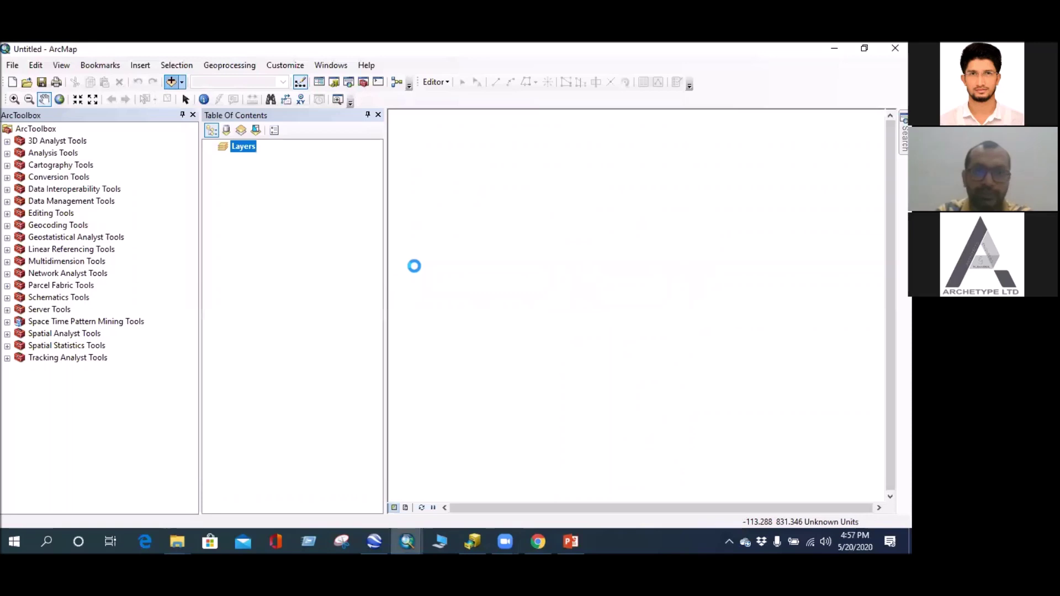